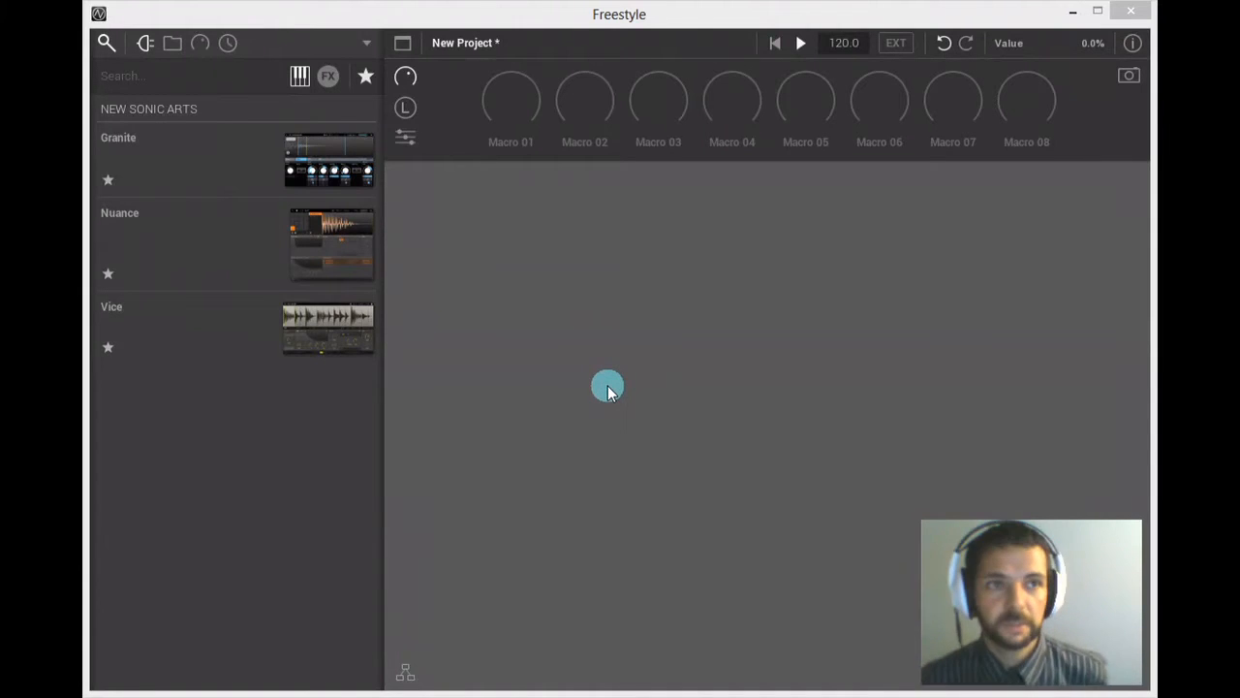
Limit the favourite plugins list to effects, and open the Audio page of the Setup dialog
left_click(327, 77)
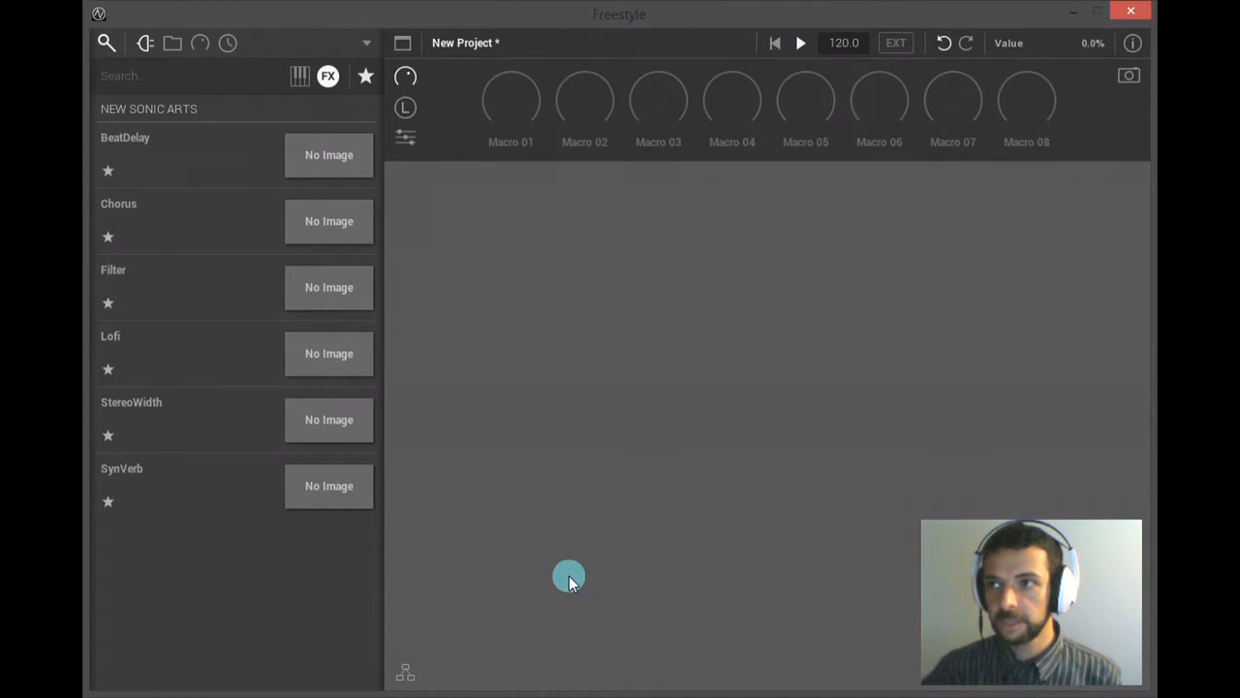
left_click(366, 47)
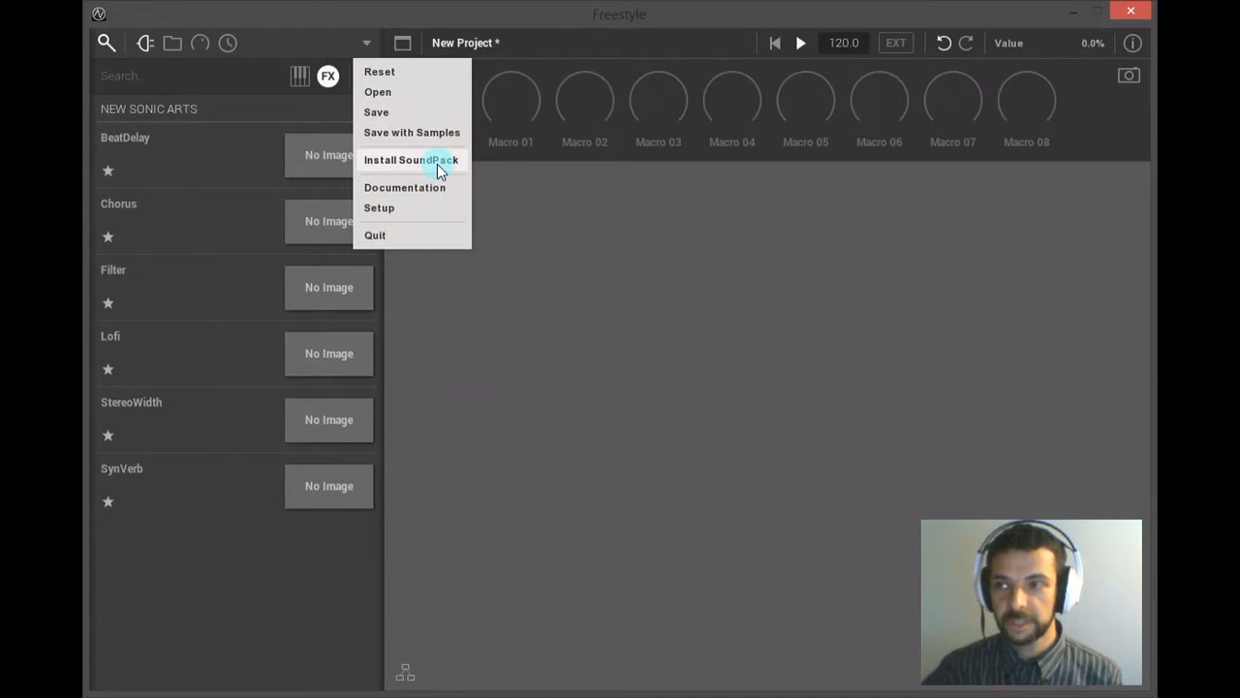
left_click(420, 213)
left_click_drag(628, 174, 740, 221)
left_click(761, 253)
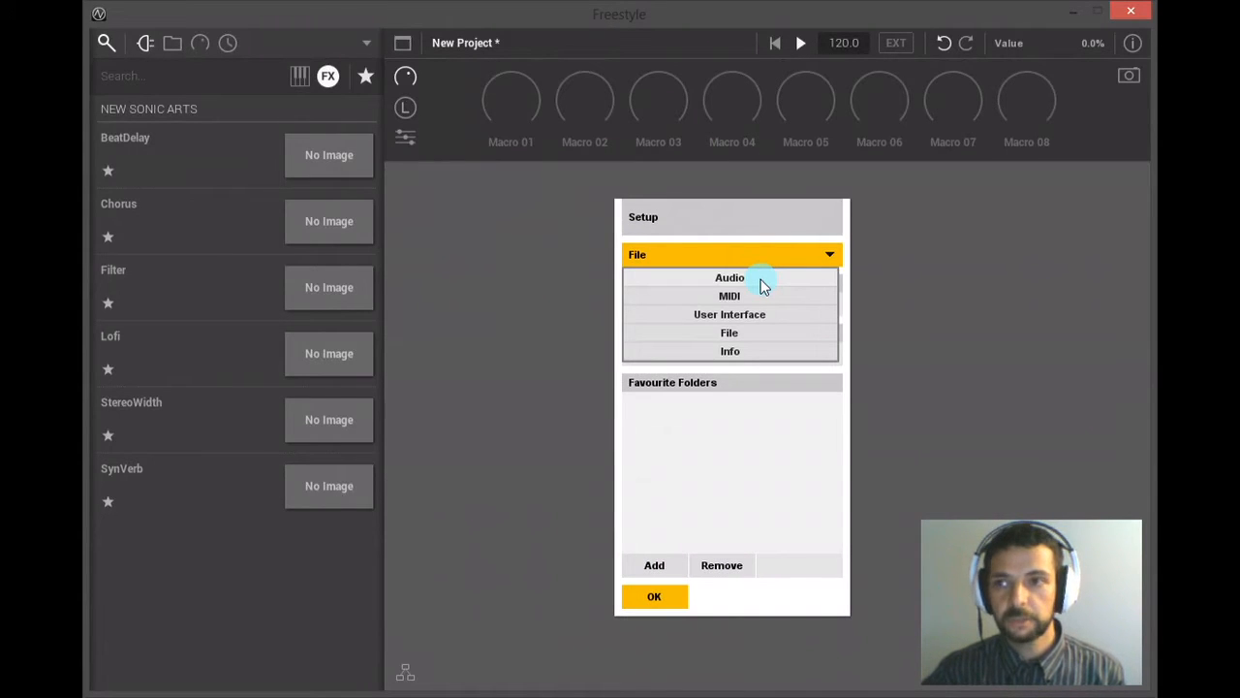
left_click(761, 281)
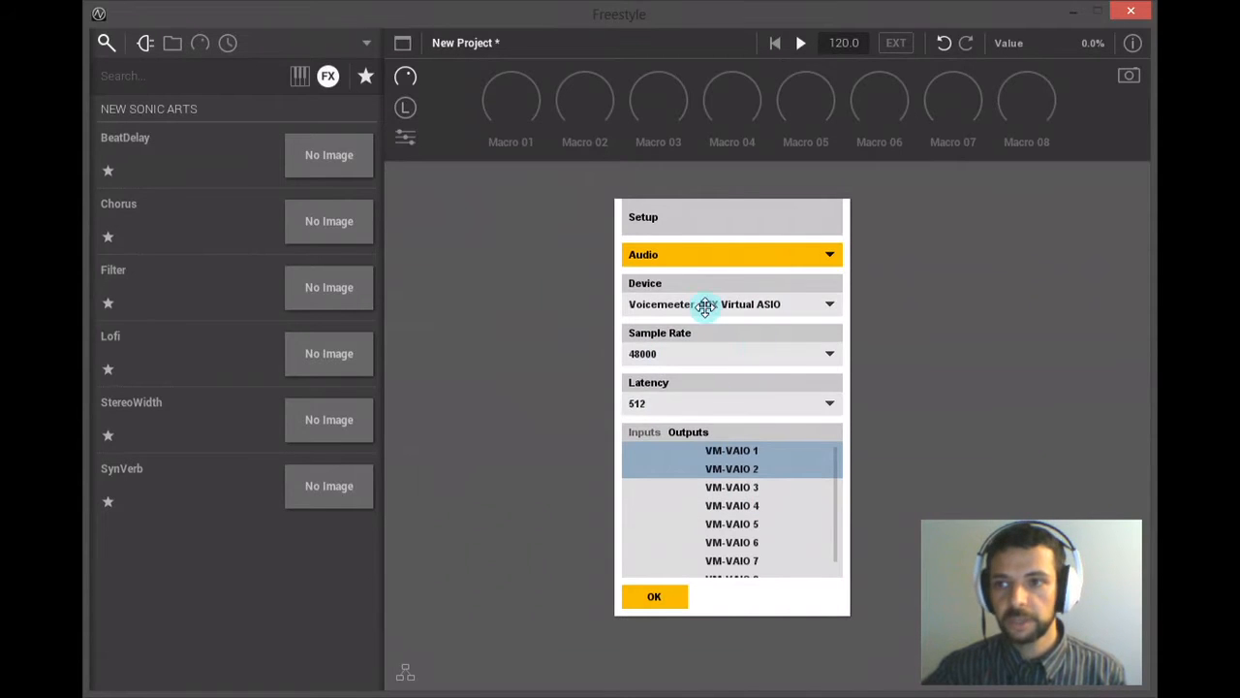
Review the MIDI, User Interface and Info pages of the Setup dialog
left_click(743, 254)
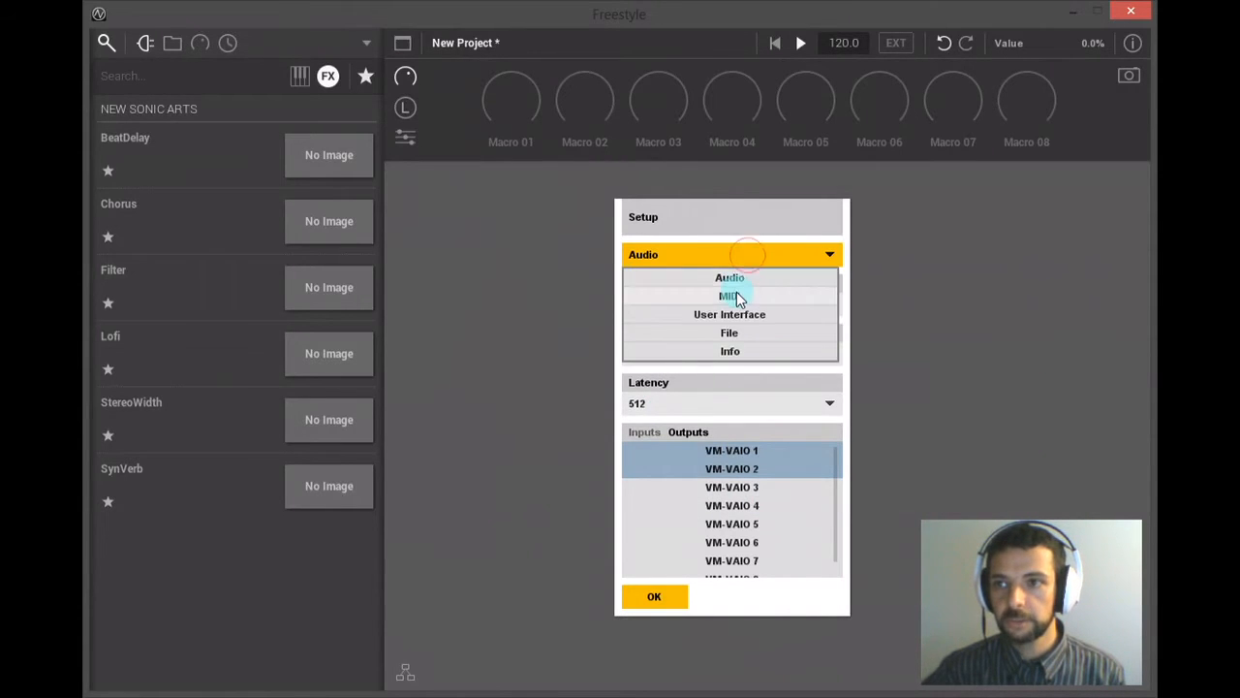
left_click(728, 295)
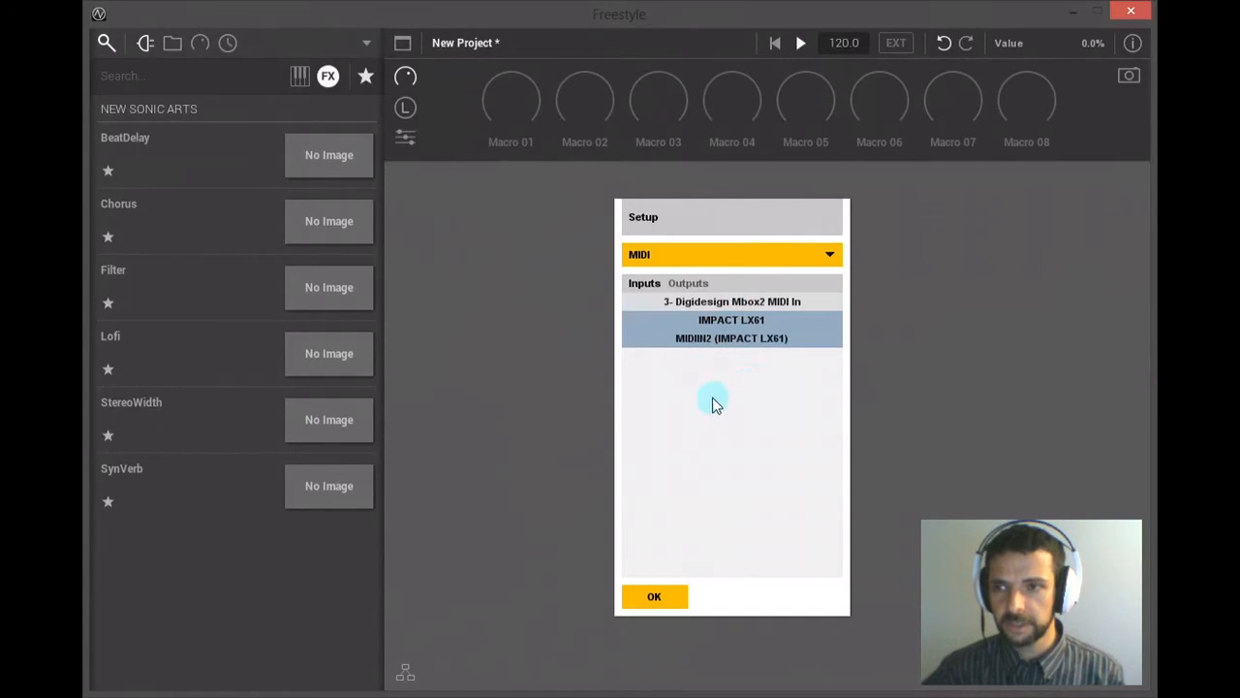
left_click(694, 254)
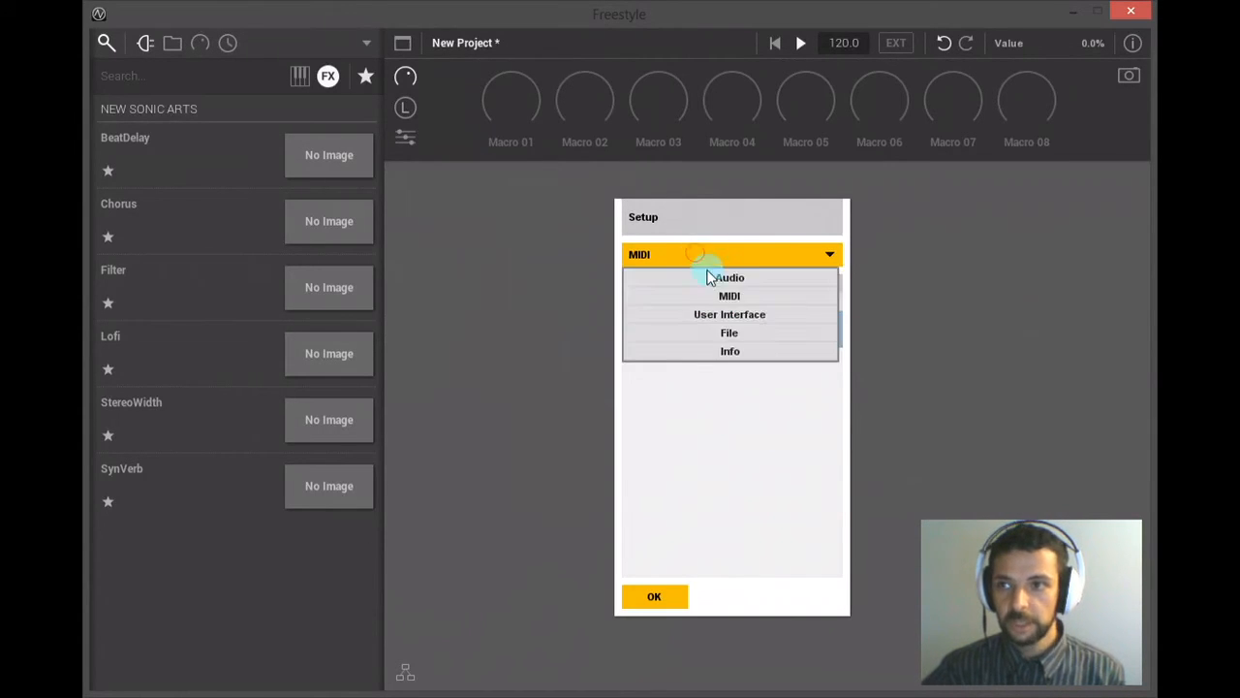
left_click(749, 316)
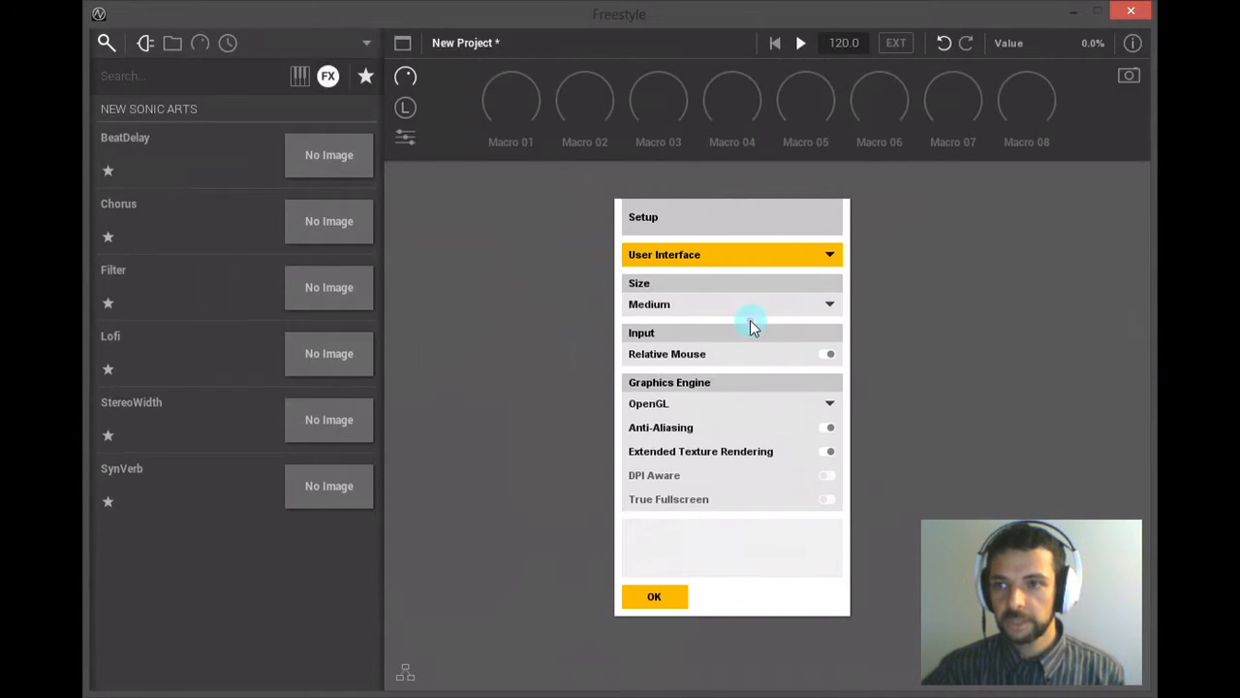
left_click(704, 260)
left_click(724, 353)
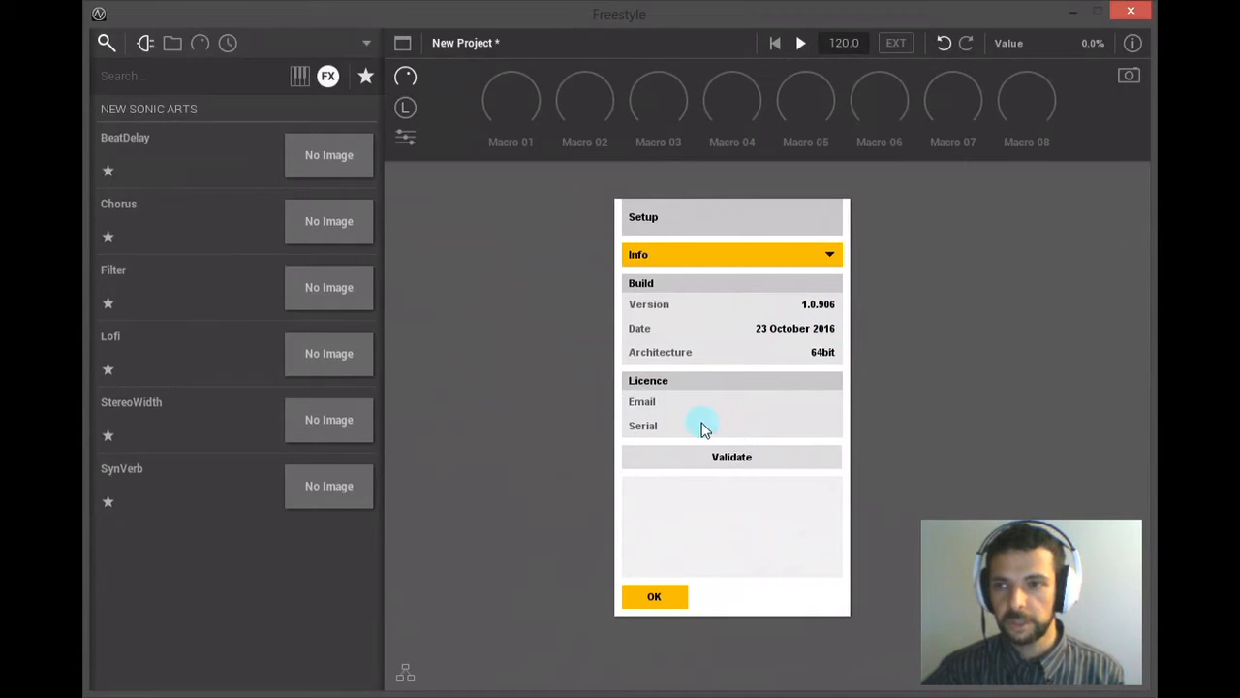
On the File page of Setup, browse the folders available for the VST plugins location, and close Setup keeping C:/vst/
left_click(729, 255)
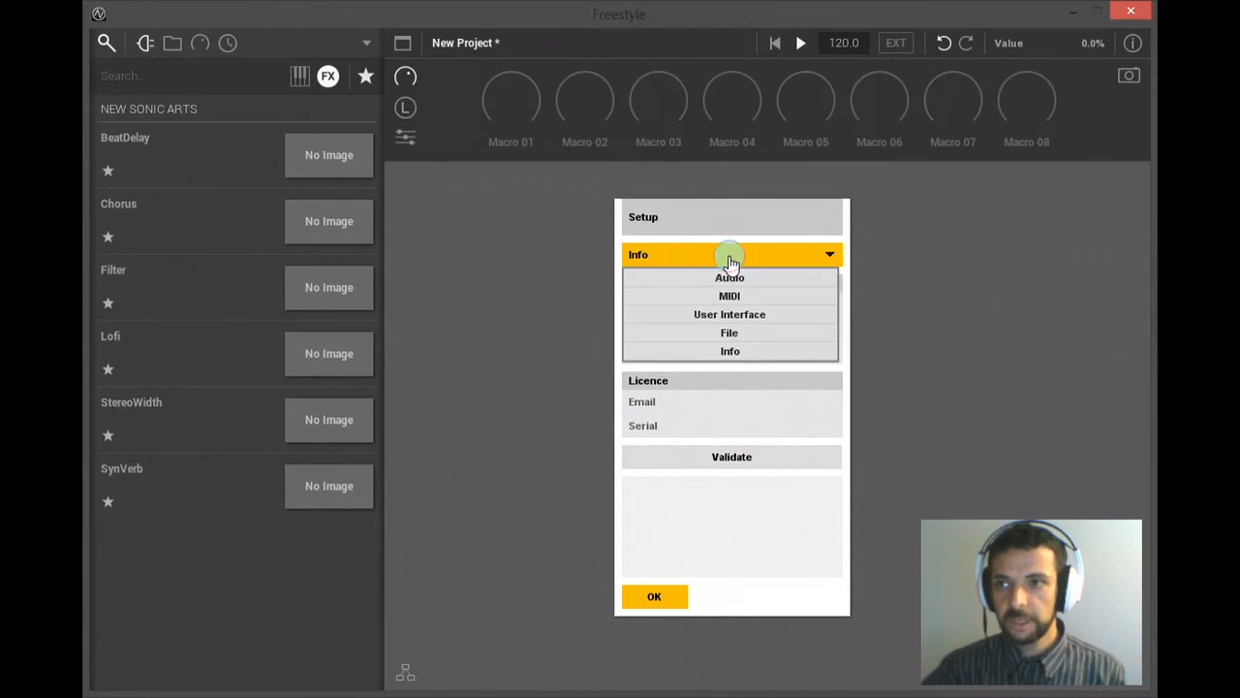
left_click(736, 333)
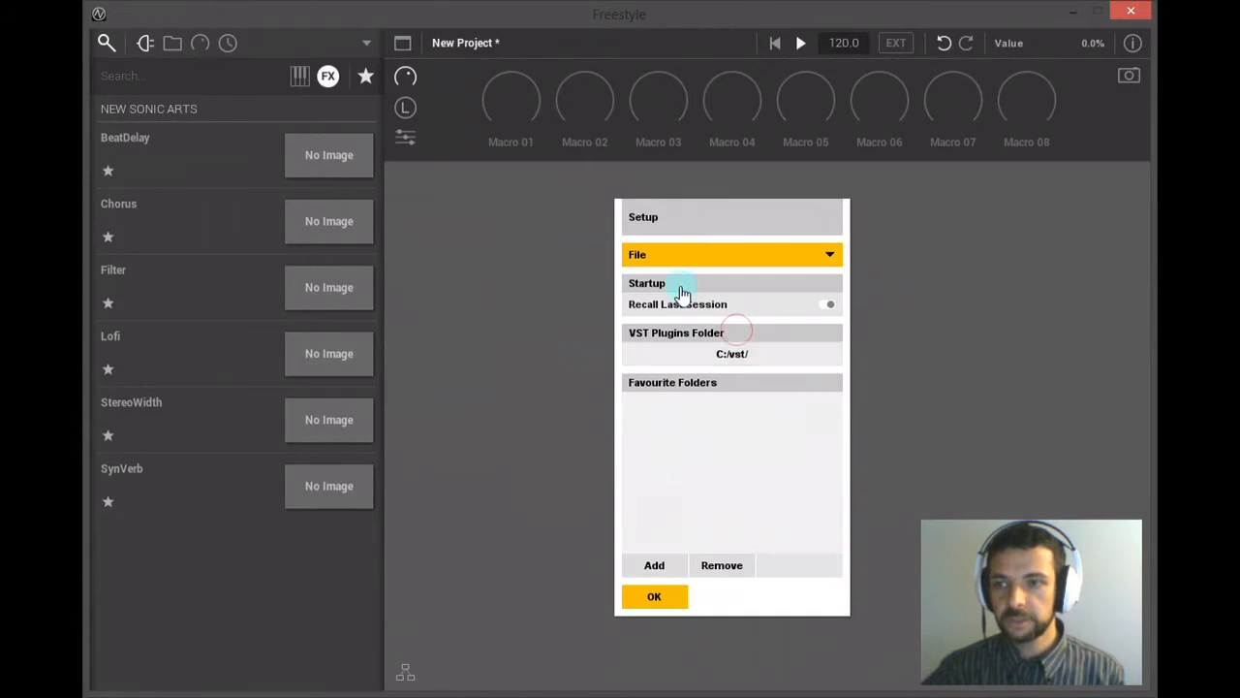
left_click(736, 356)
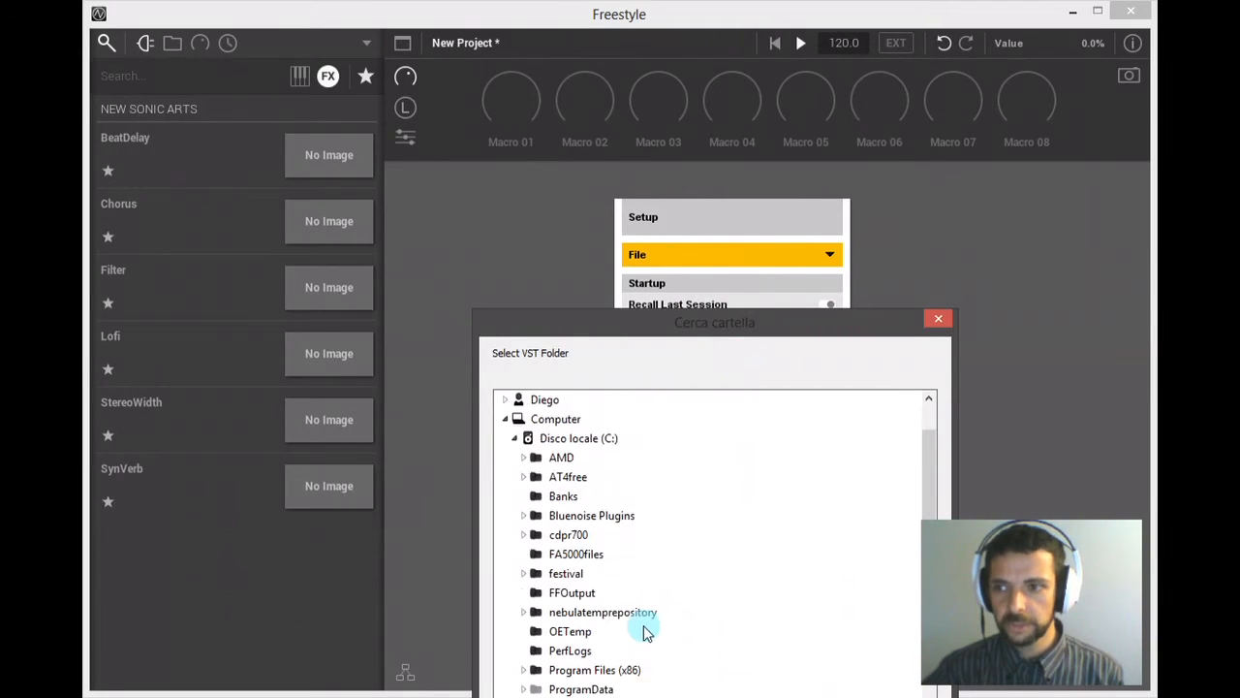
scroll(647, 631, "down", 4)
scroll(664, 601, "up", 3)
scroll(664, 601, "up", 2)
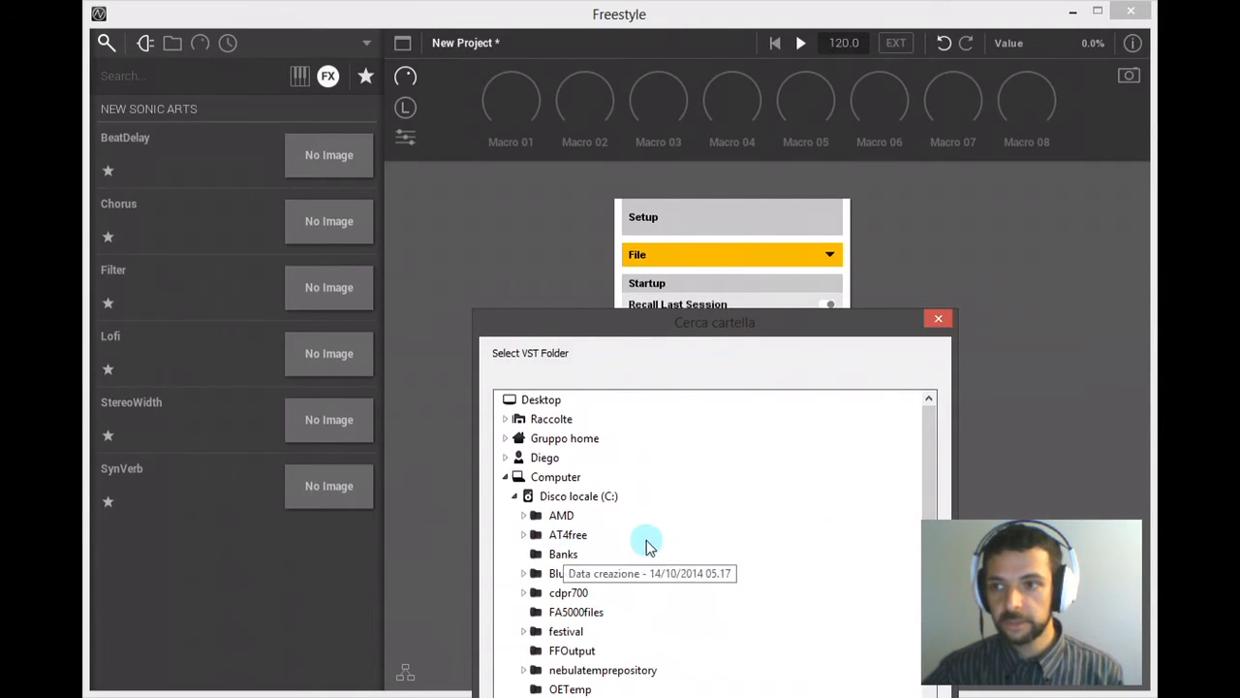
scroll(700, 567, "down", 7)
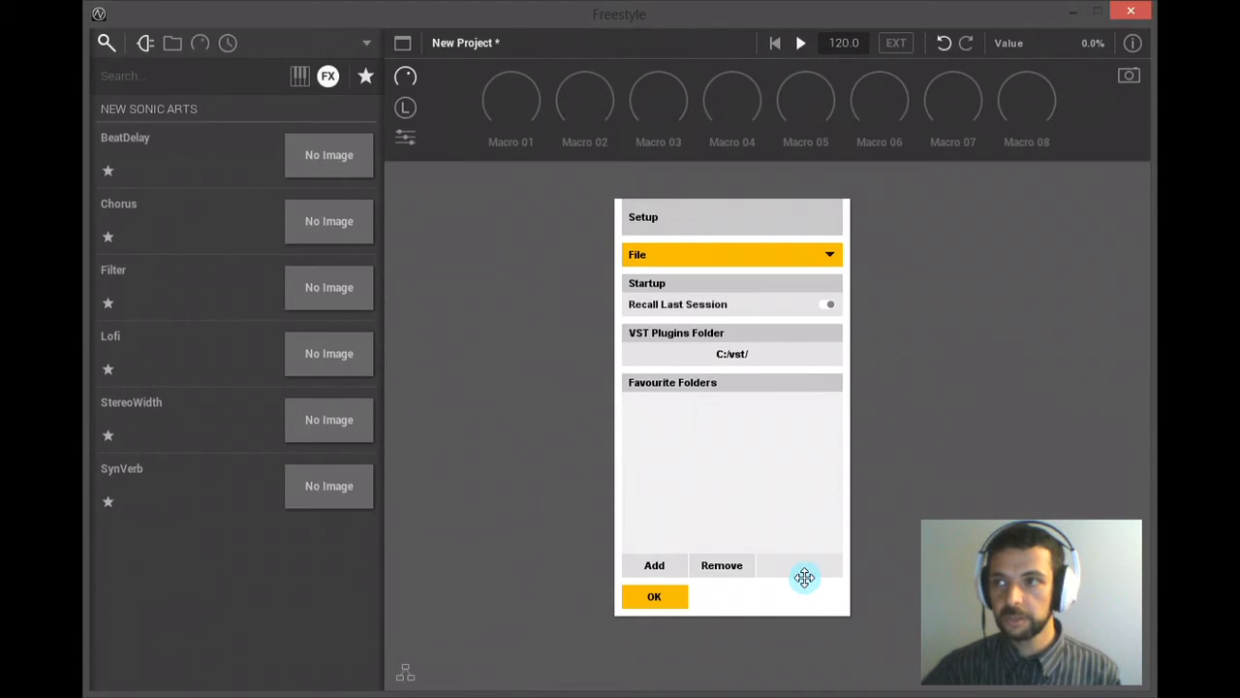
left_click(648, 597)
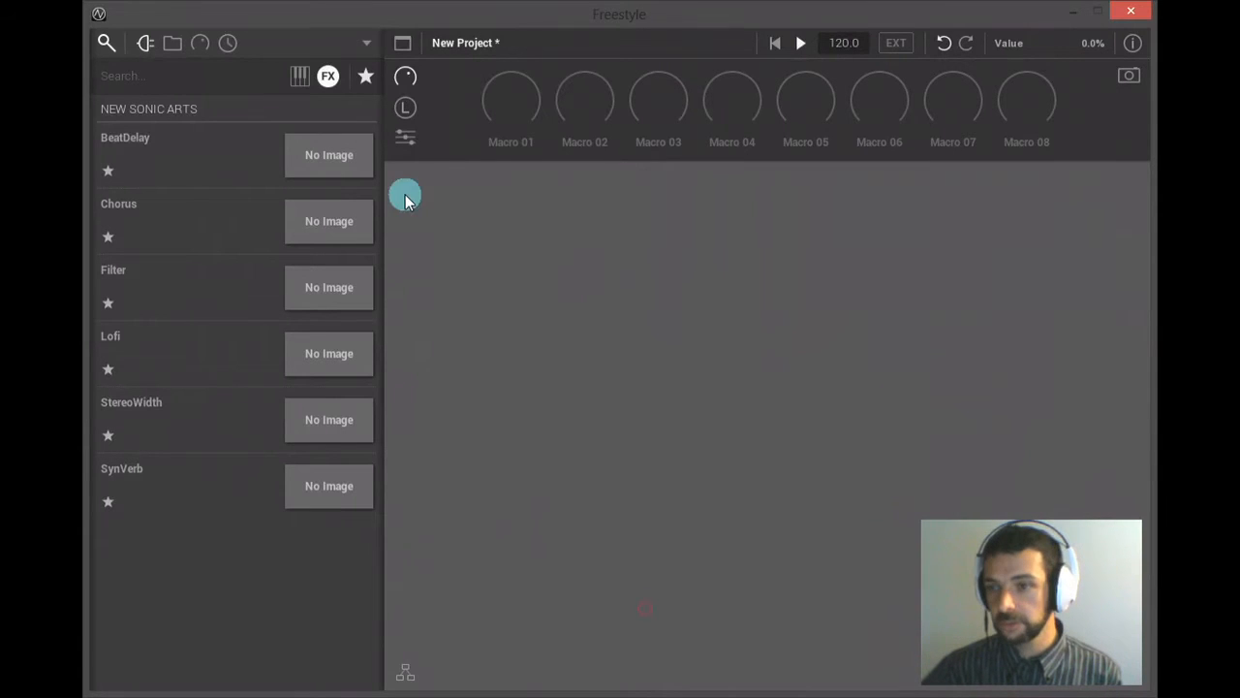
Remove the effects and favourites filters, and look through the complete plugin list
left_click(327, 75)
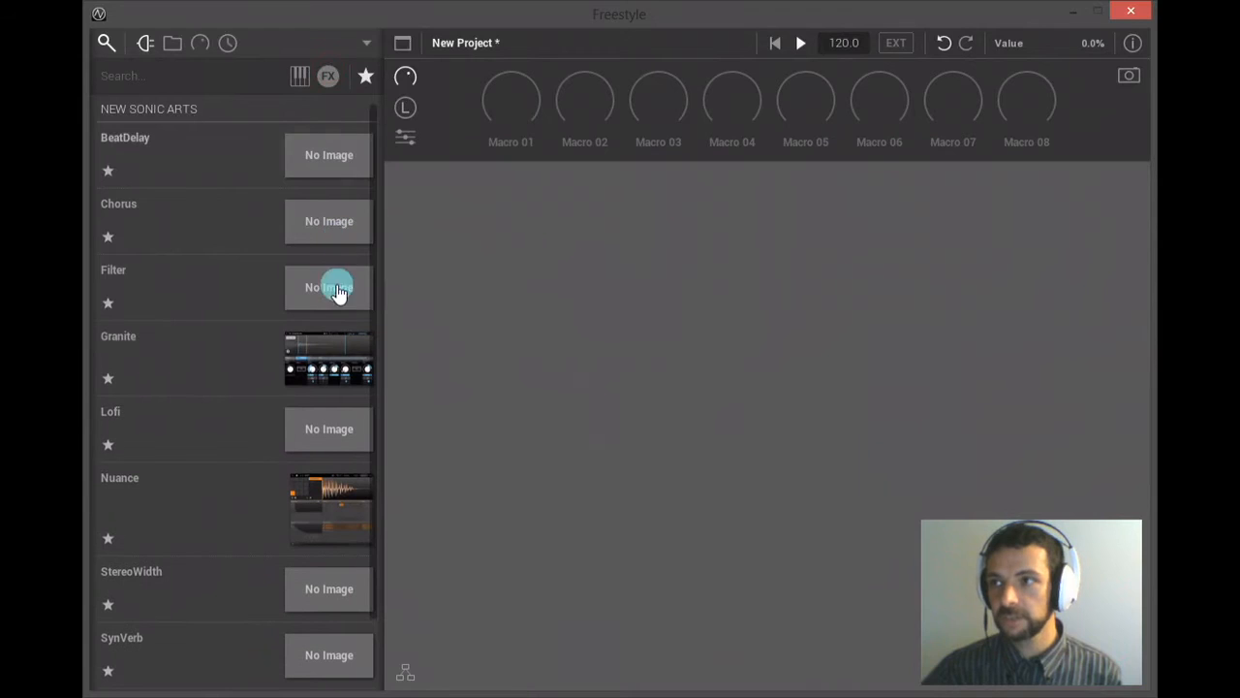
left_click(364, 75)
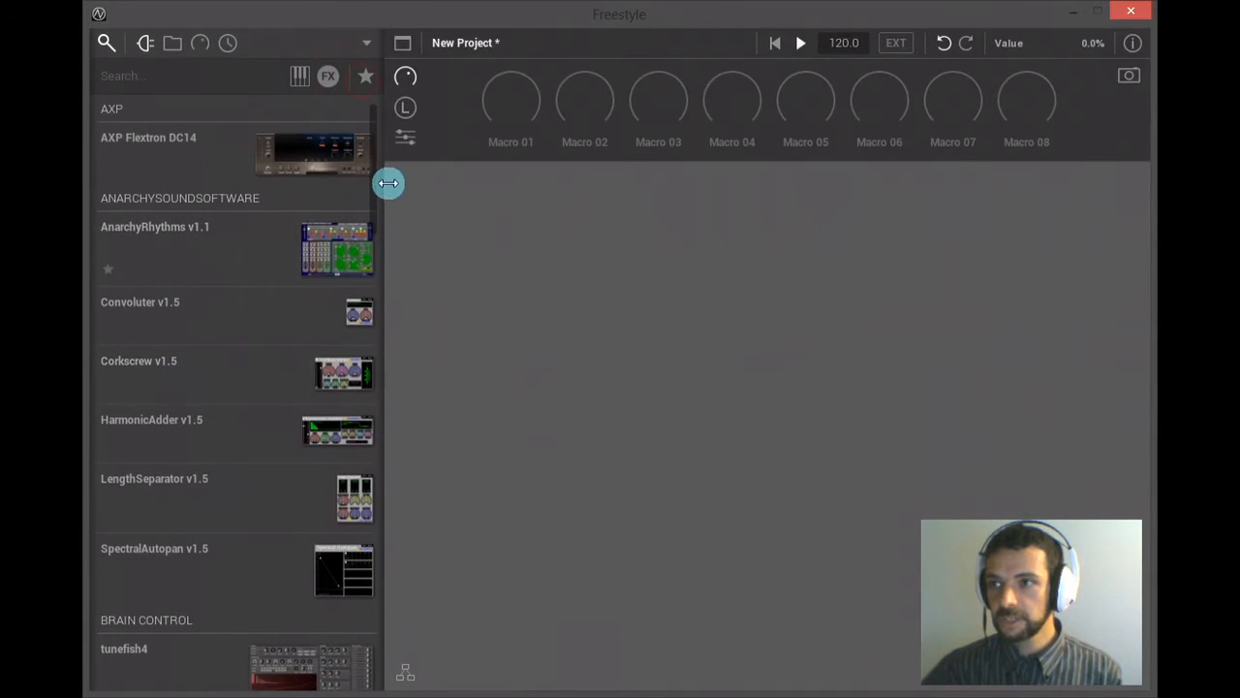
left_click(142, 84)
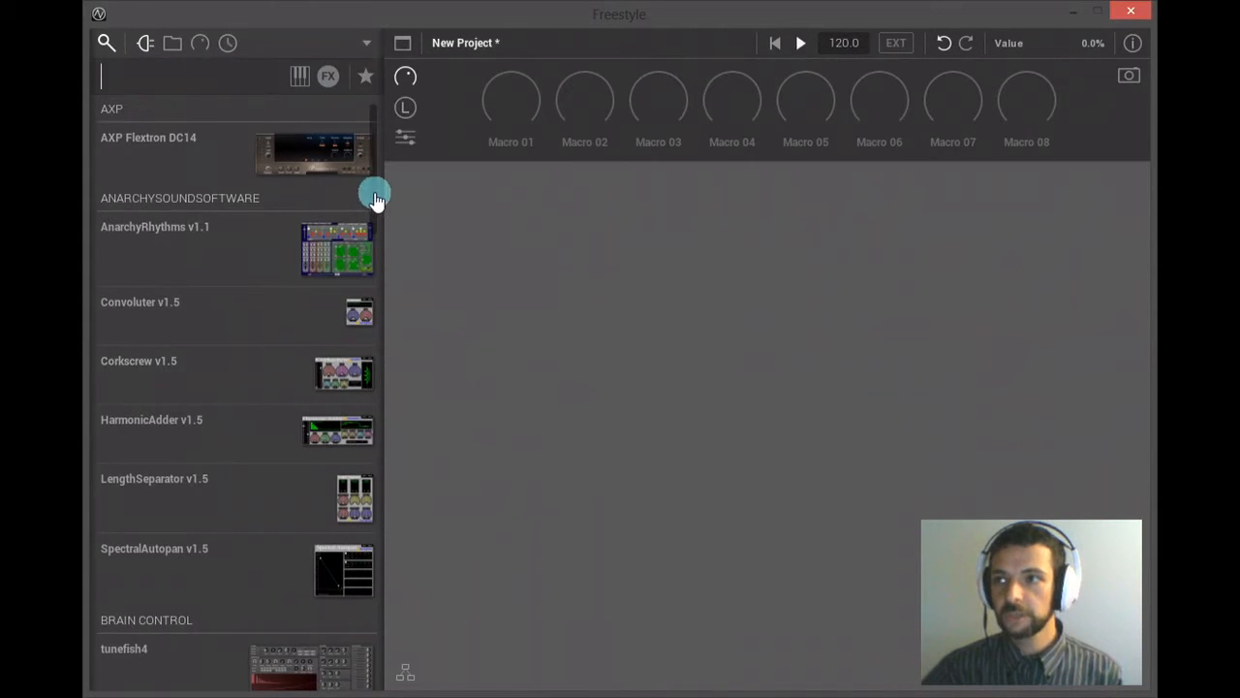
left_click_drag(371, 192, 409, 601)
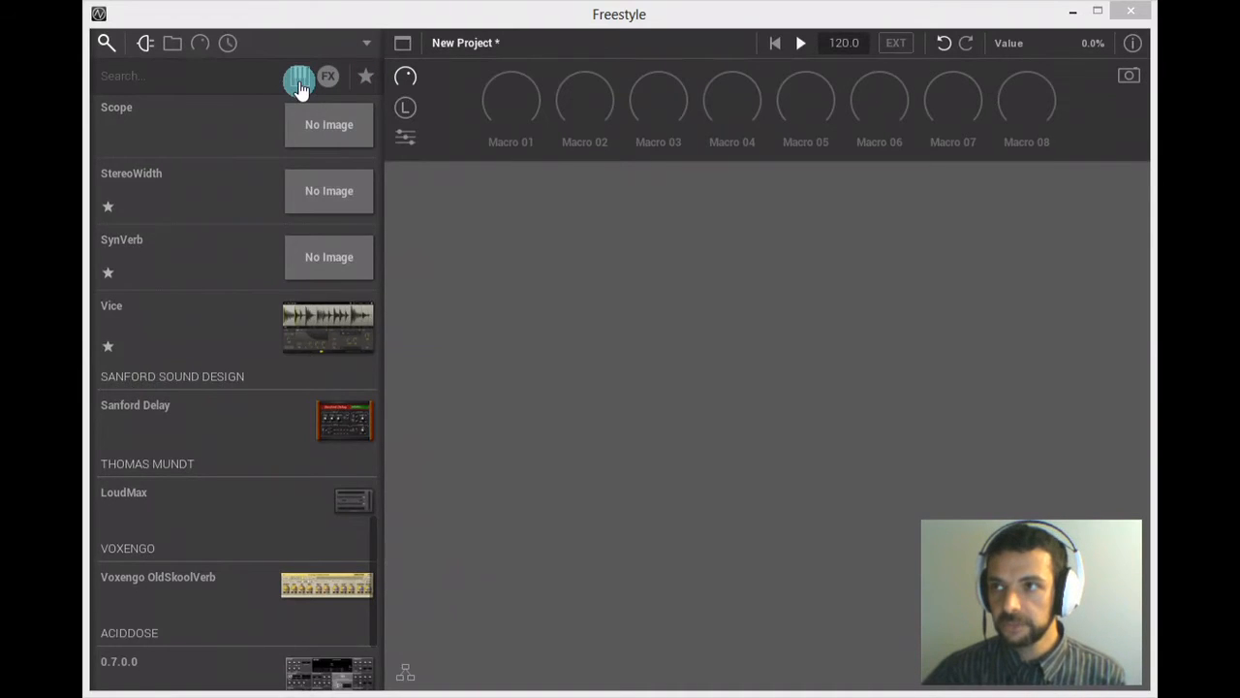
Filter the full plugin list to instruments only and look through it, and do the same for effects only
left_click(301, 87)
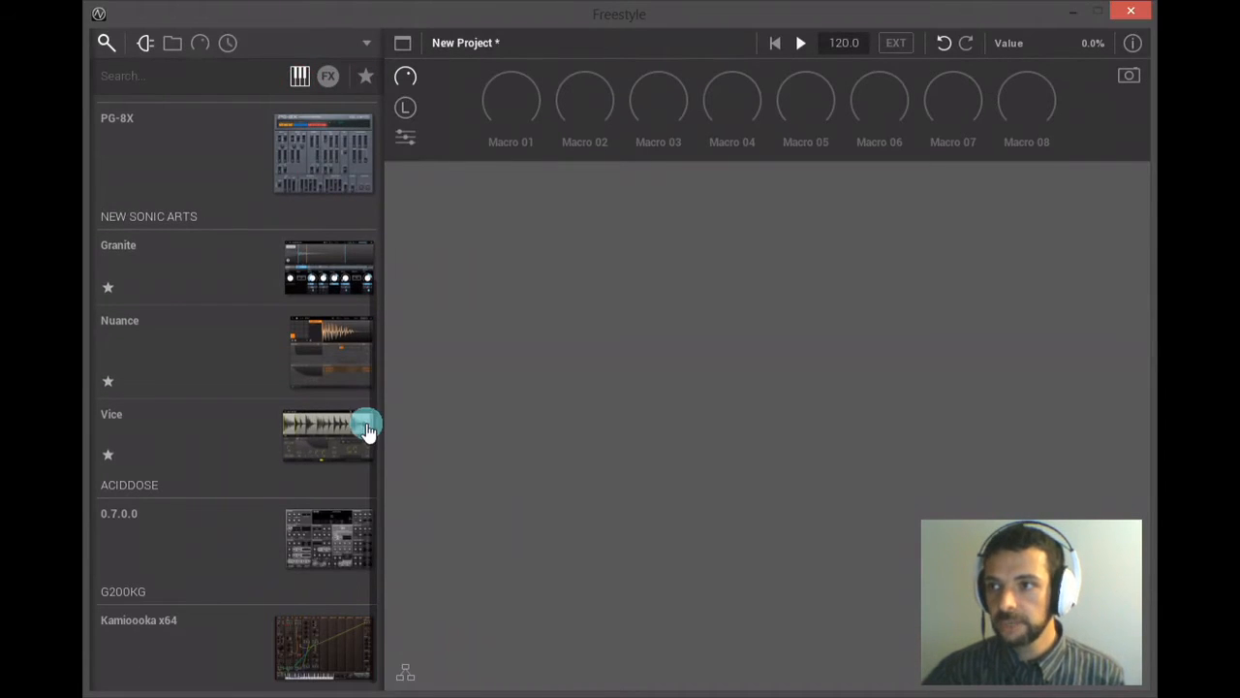
left_click_drag(370, 423, 470, 325)
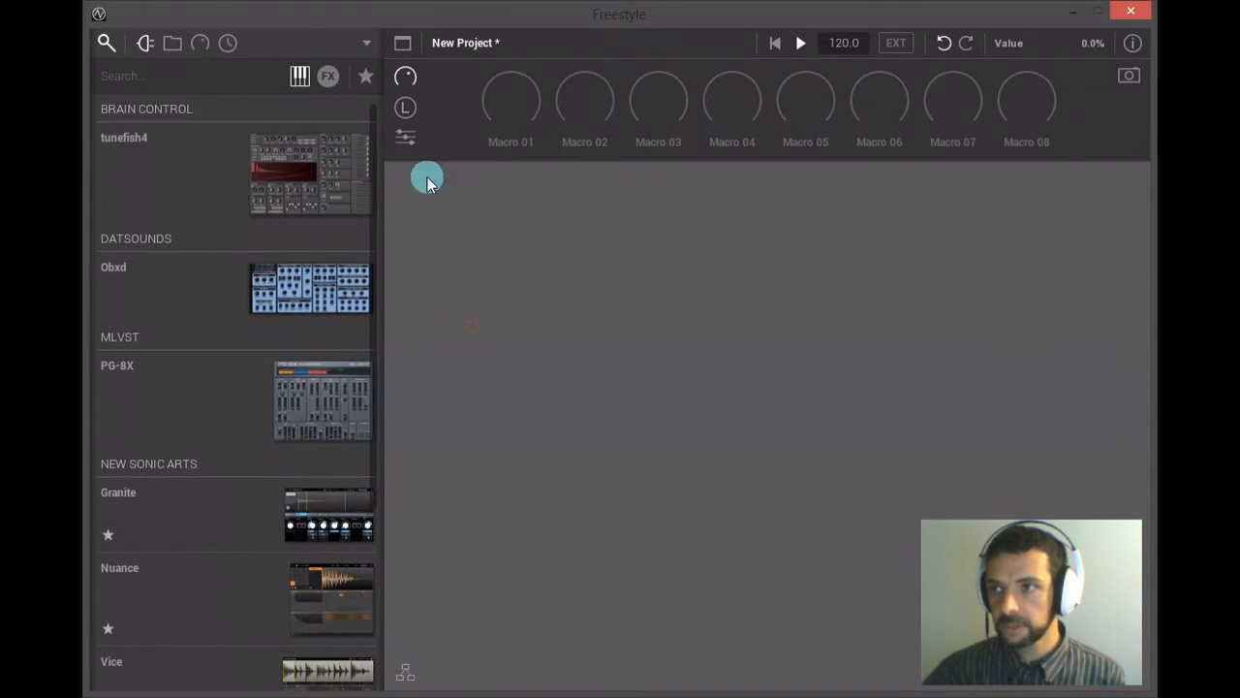
left_click(325, 78)
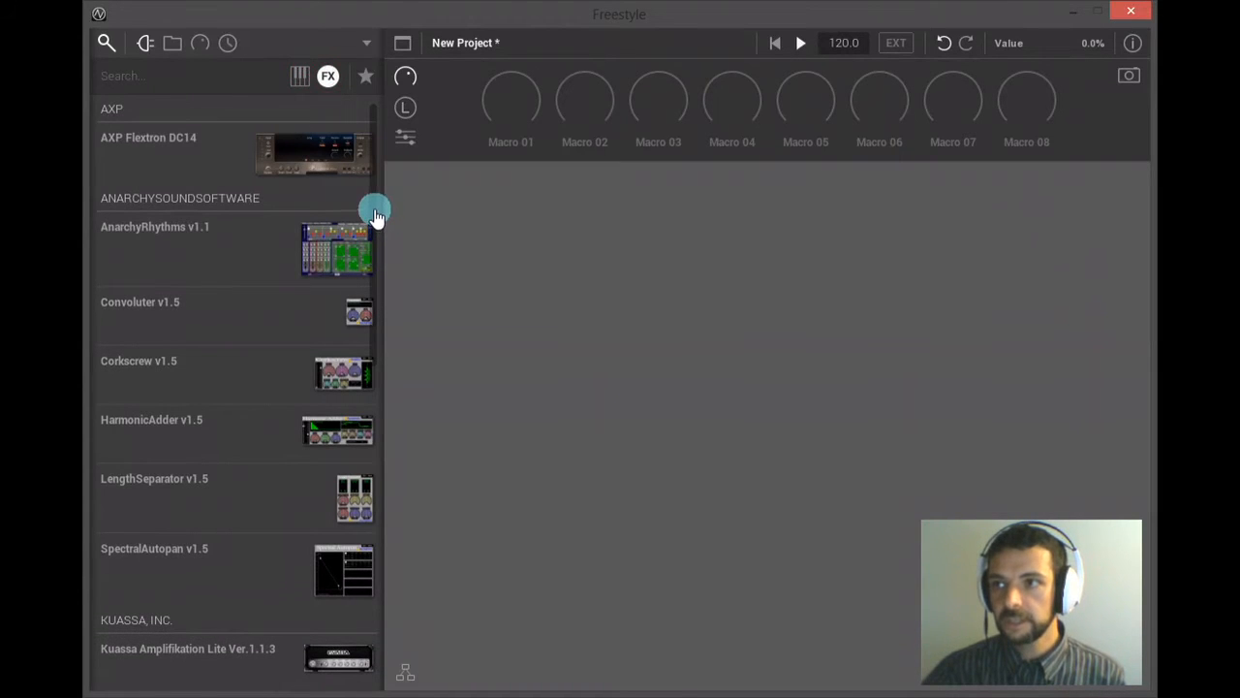
left_click_drag(376, 223, 438, 186)
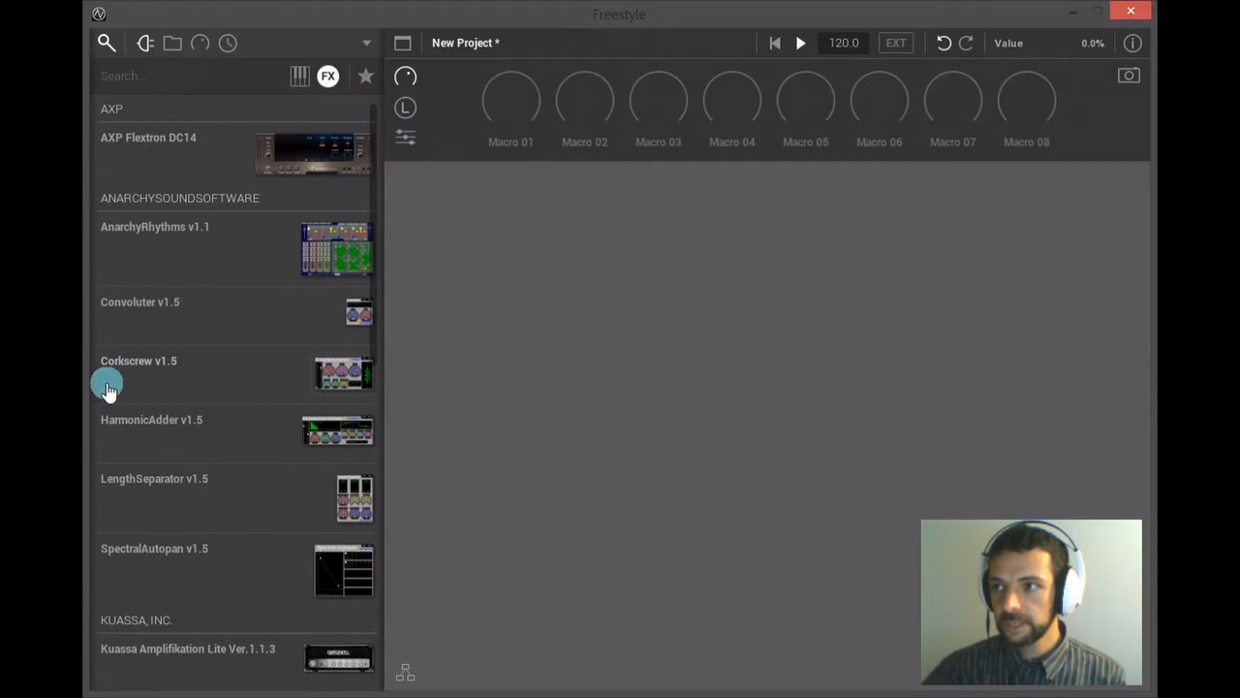
Mark Corkscrew v1.5, LengthSeparator v1.5 and Kuassa Amplifikation Lite Ver.1.1.3 as favourites
left_click(109, 387)
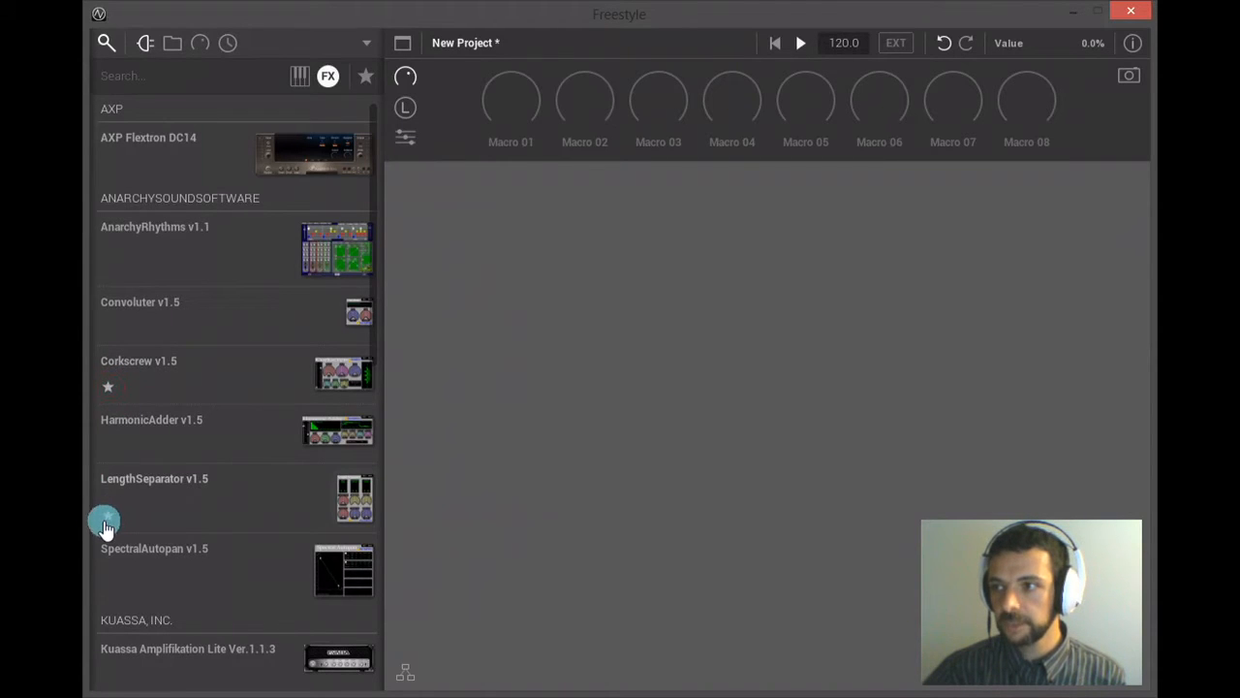
left_click(107, 518)
left_click(108, 671)
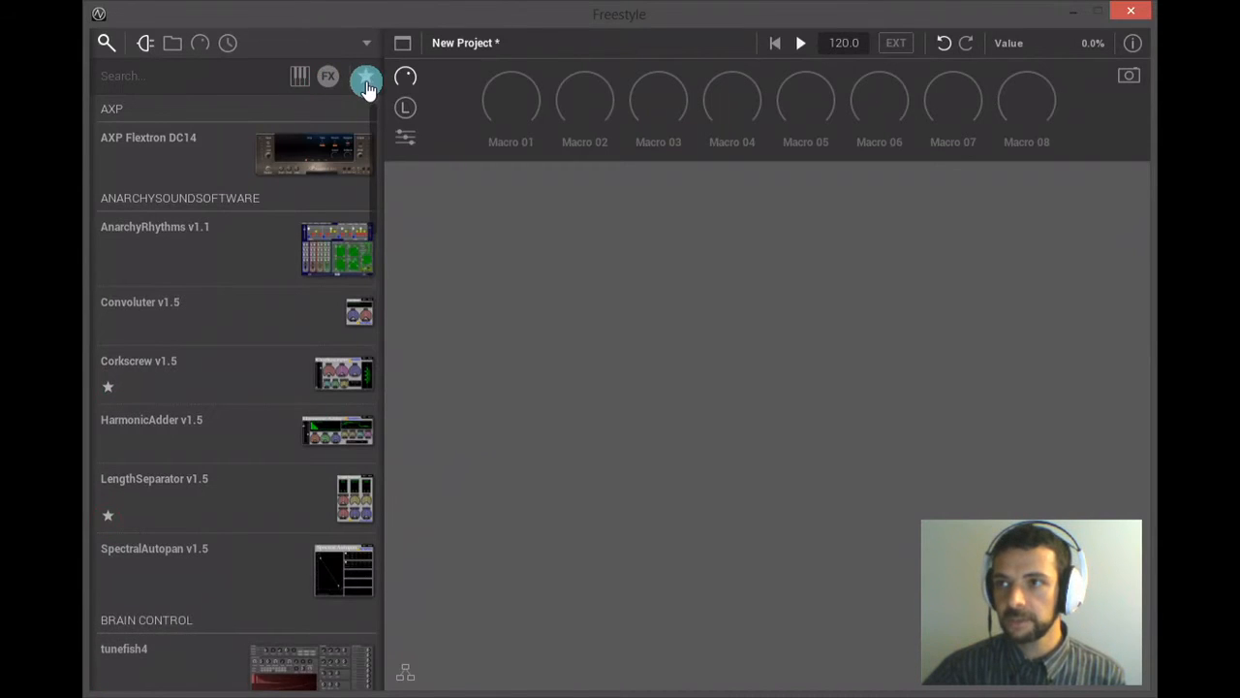
View the favourite plugins unfiltered, as instruments only and as effects only, and return to the complete plugin list
left_click(365, 77)
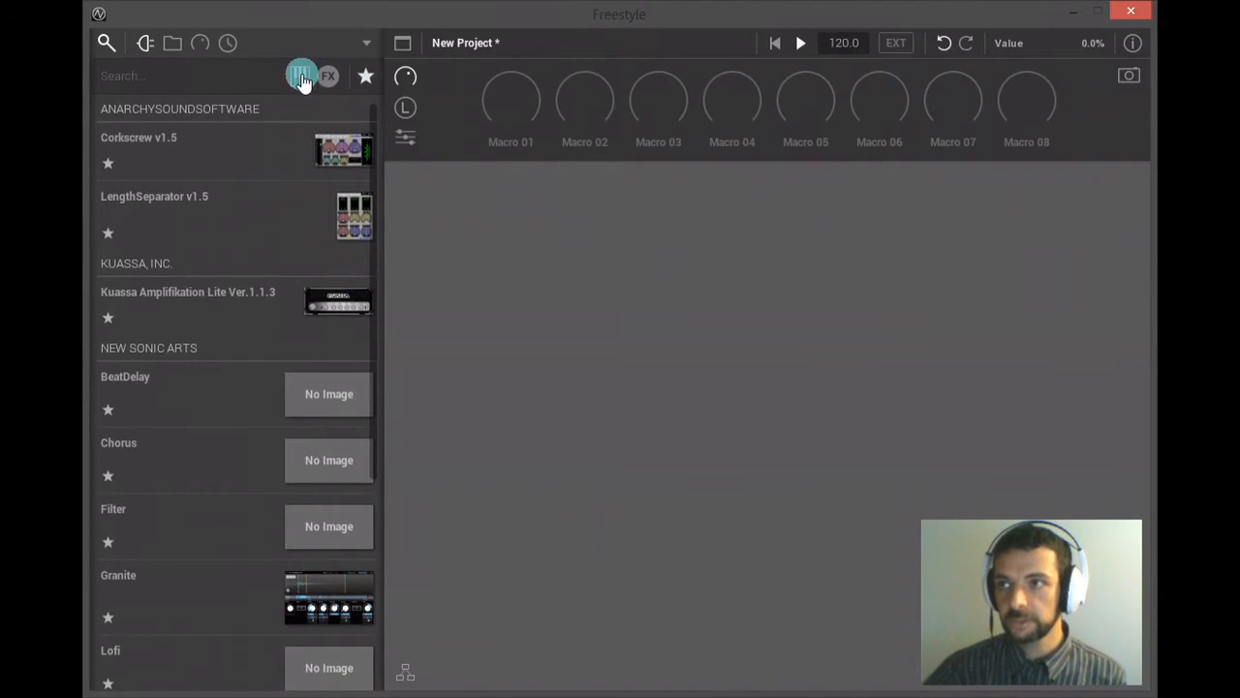
left_click(302, 77)
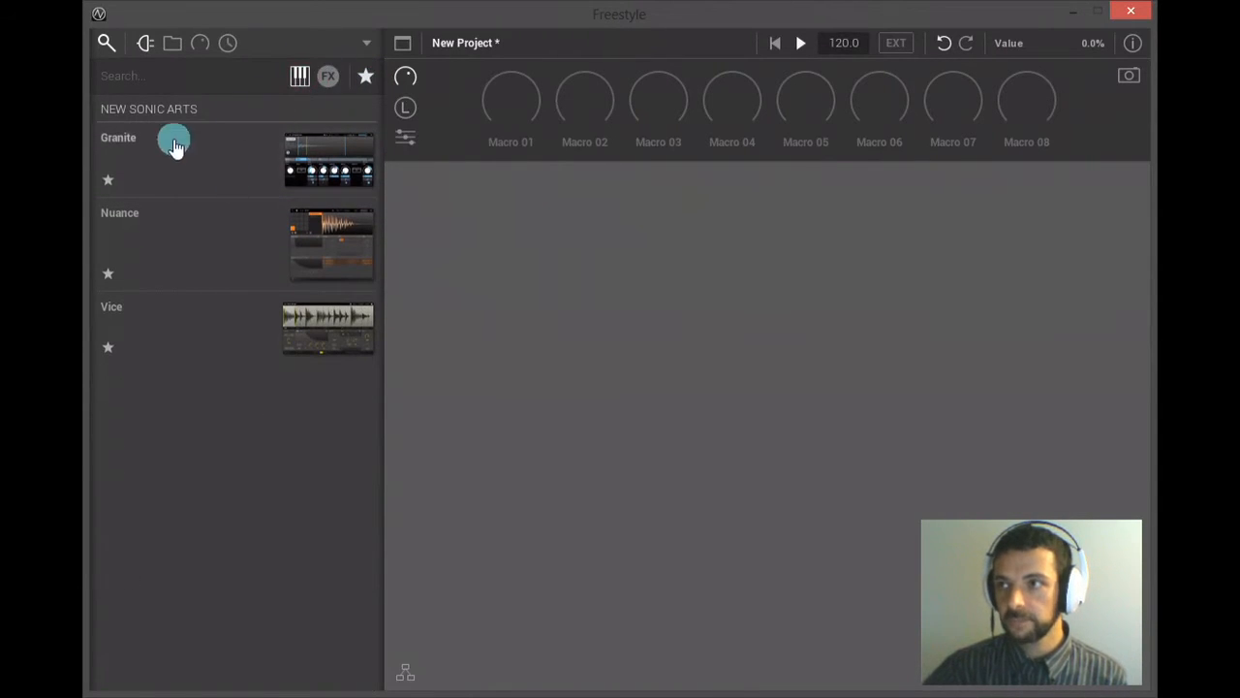
left_click(302, 83)
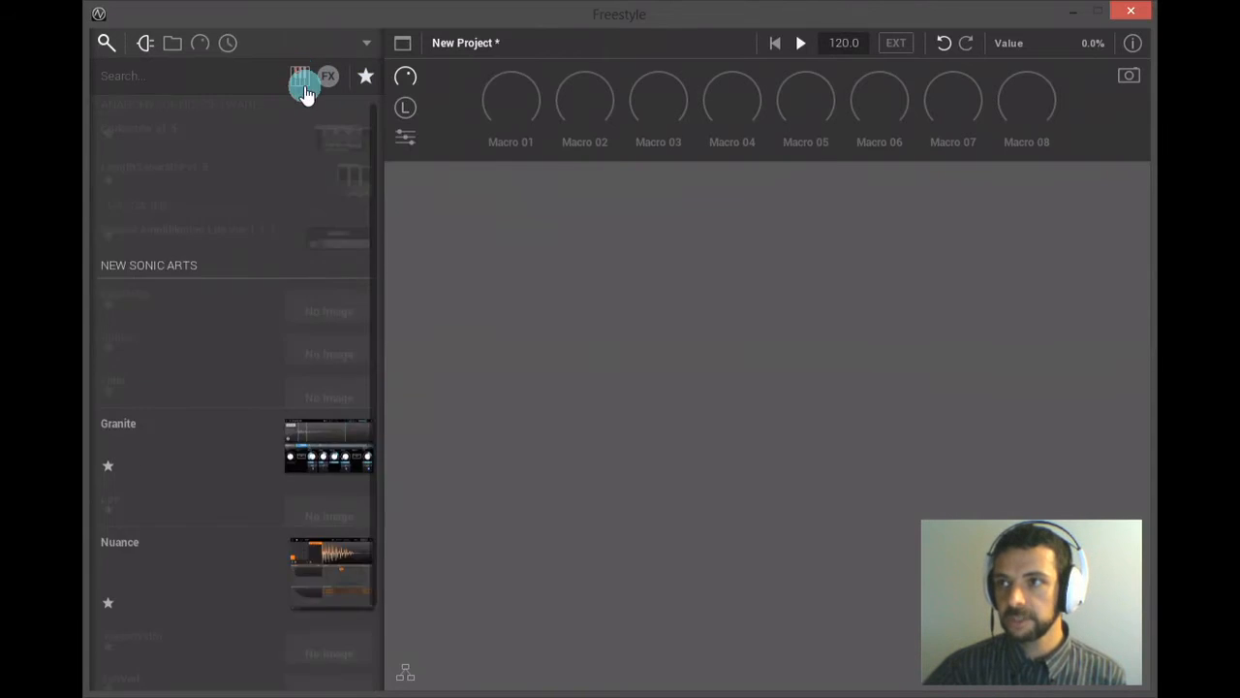
left_click(328, 75)
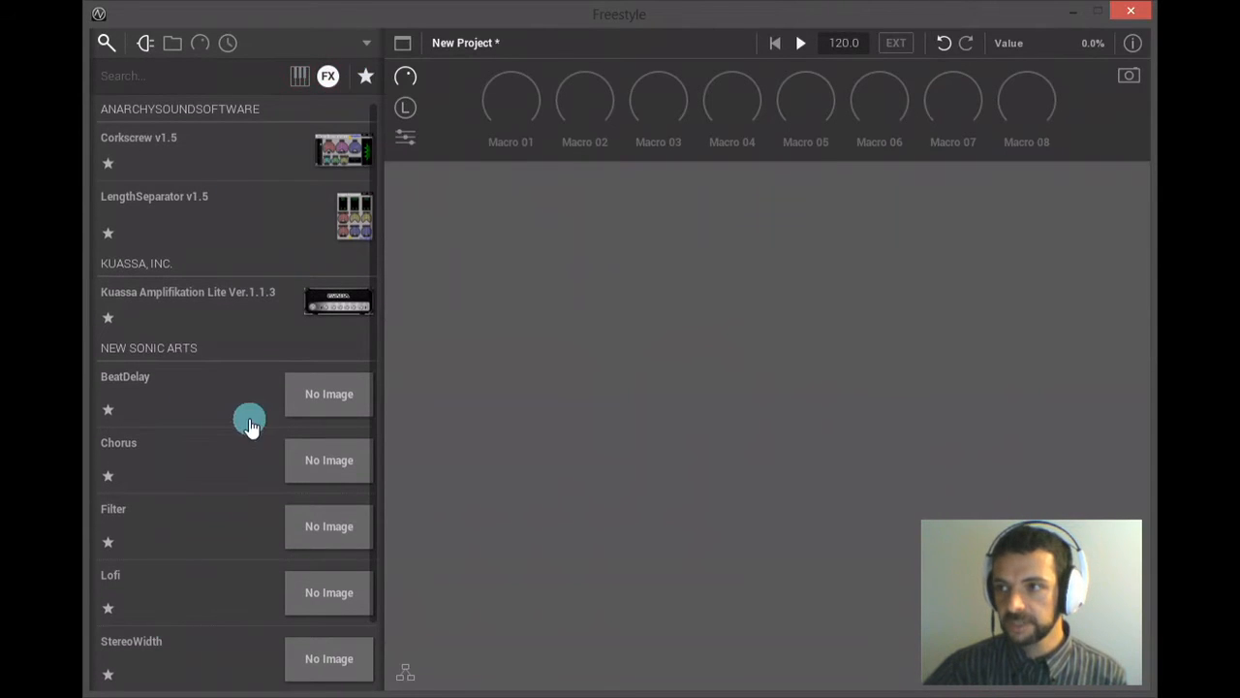
left_click(322, 83)
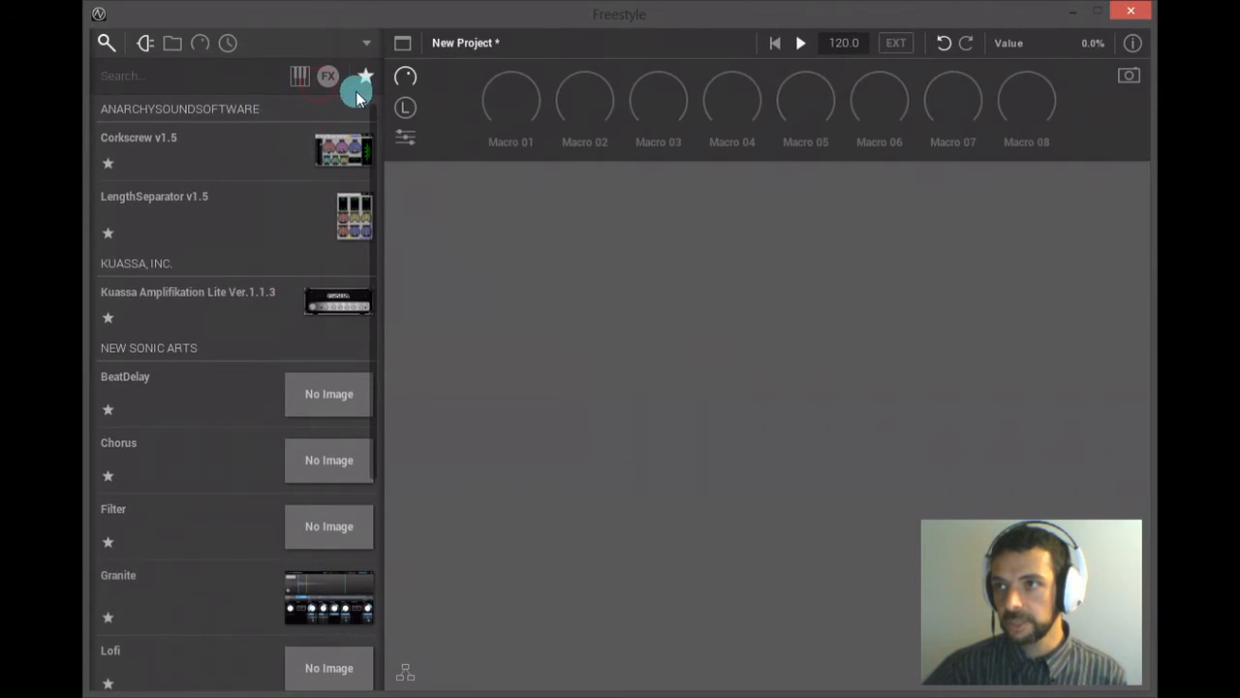
left_click(365, 84)
Hide the macro controls, and toggle the browser sidebar off and back on
left_click(405, 77)
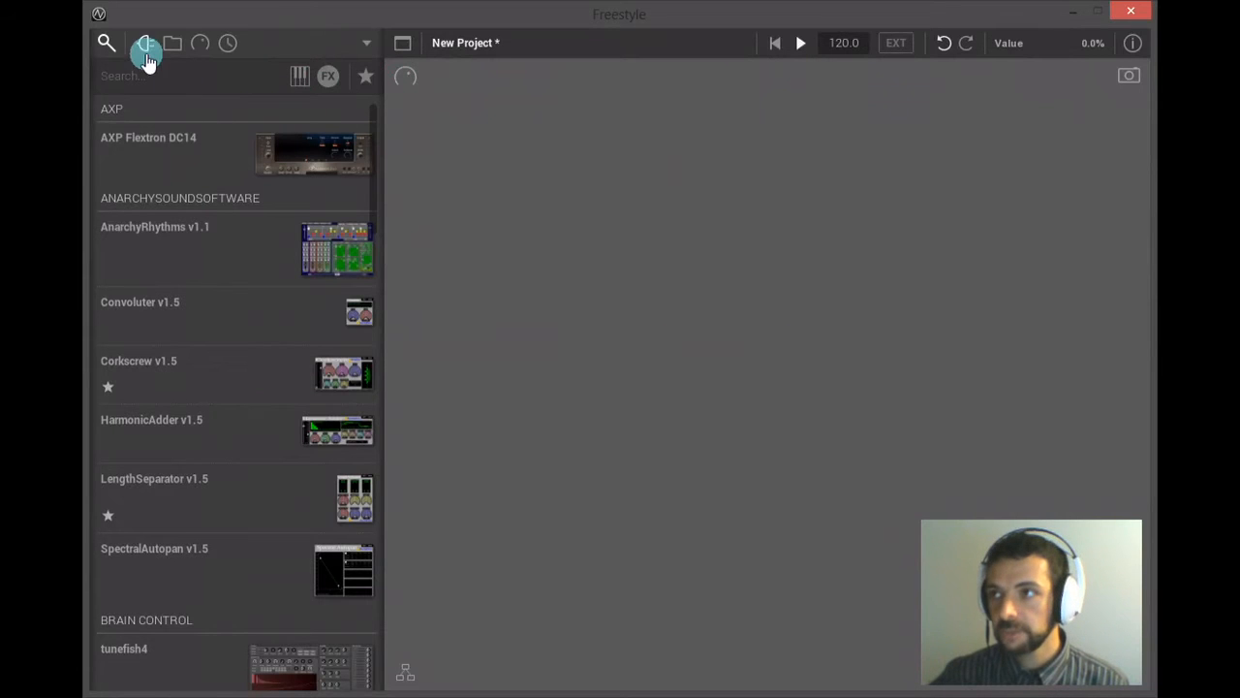
left_click(111, 45)
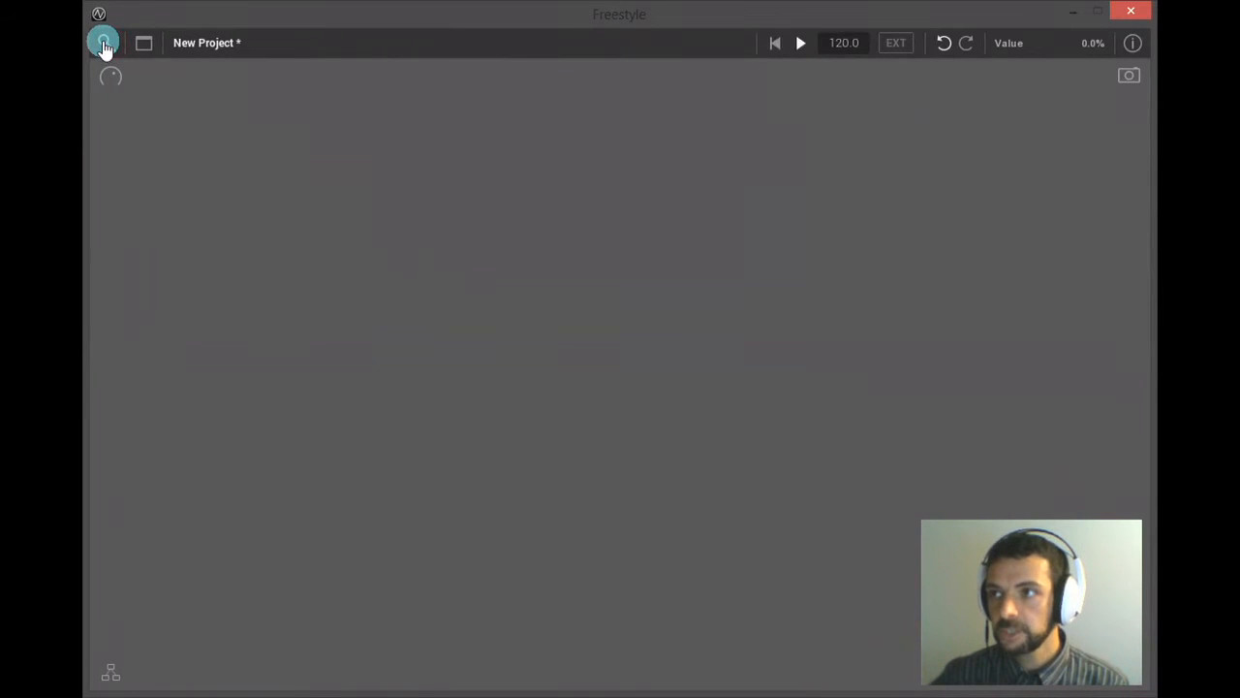
left_click(105, 46)
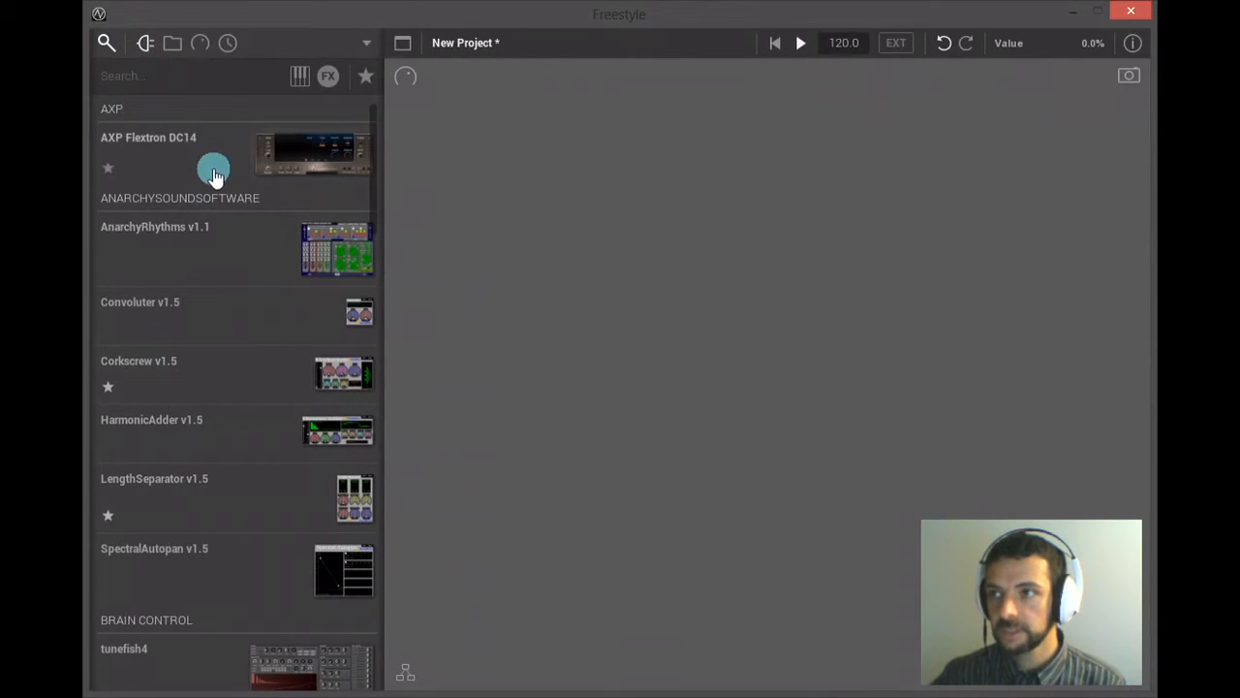
View the Factory Library files and its list of drives and factory folders, the New Template controller assignments, and the edit history
left_click(171, 49)
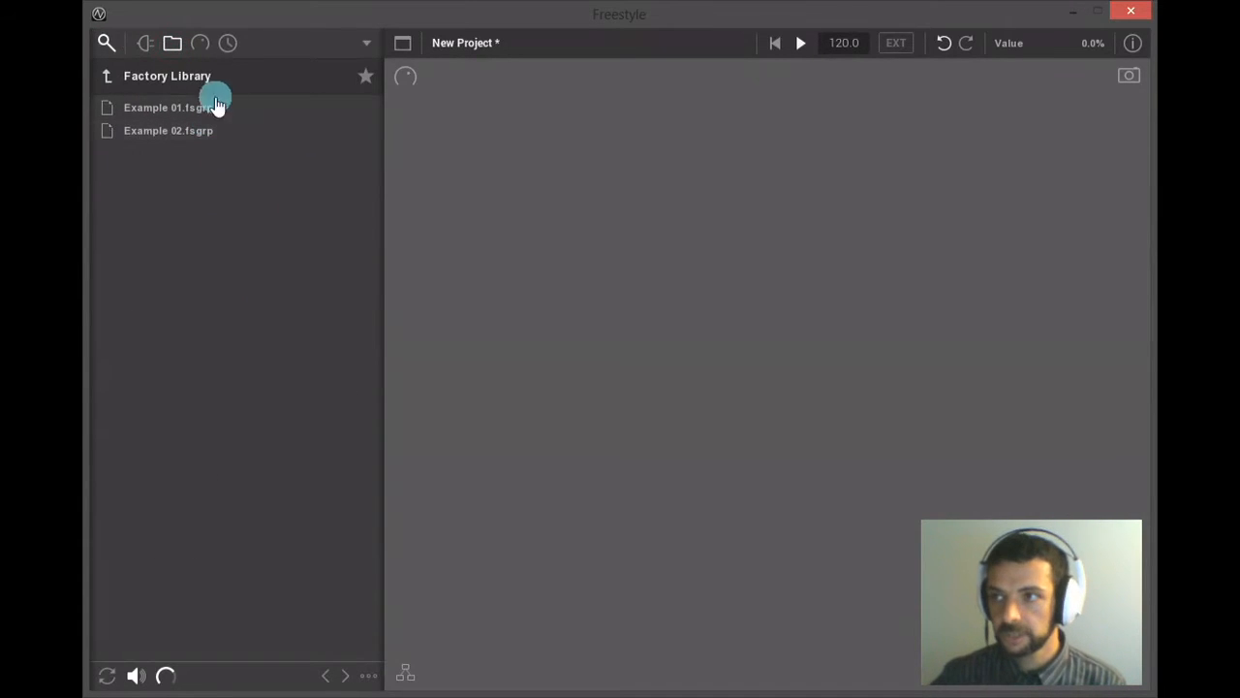
left_click(189, 82)
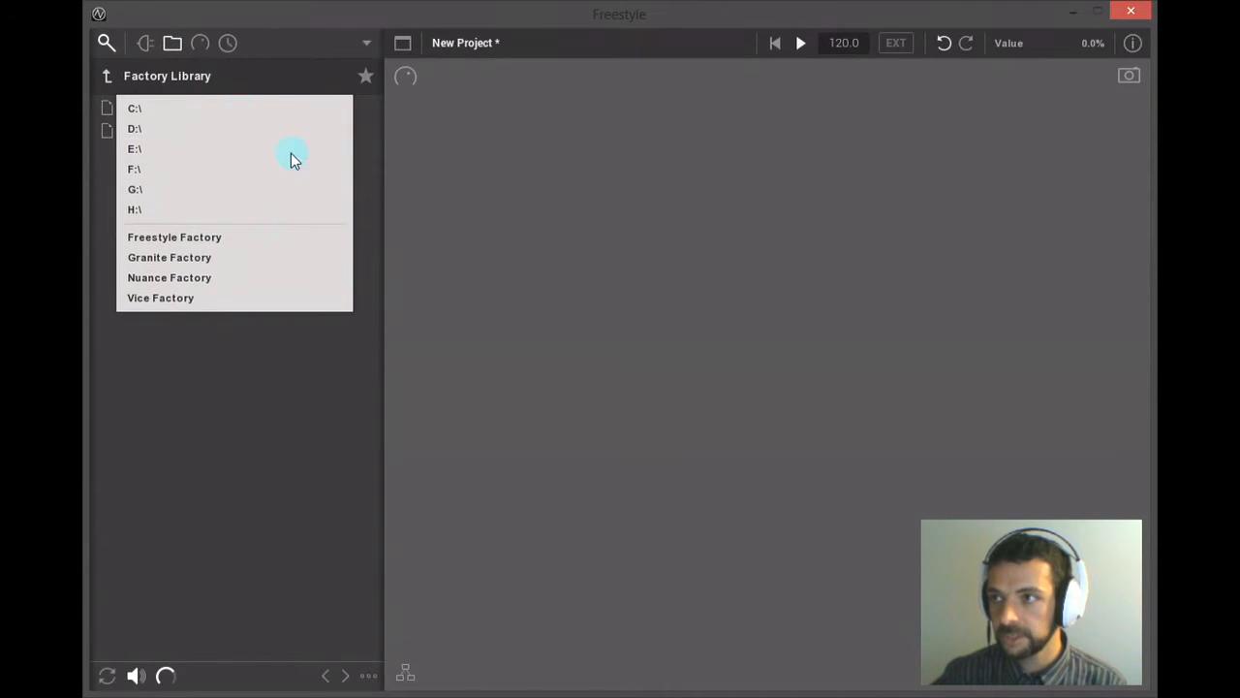
left_click(200, 43)
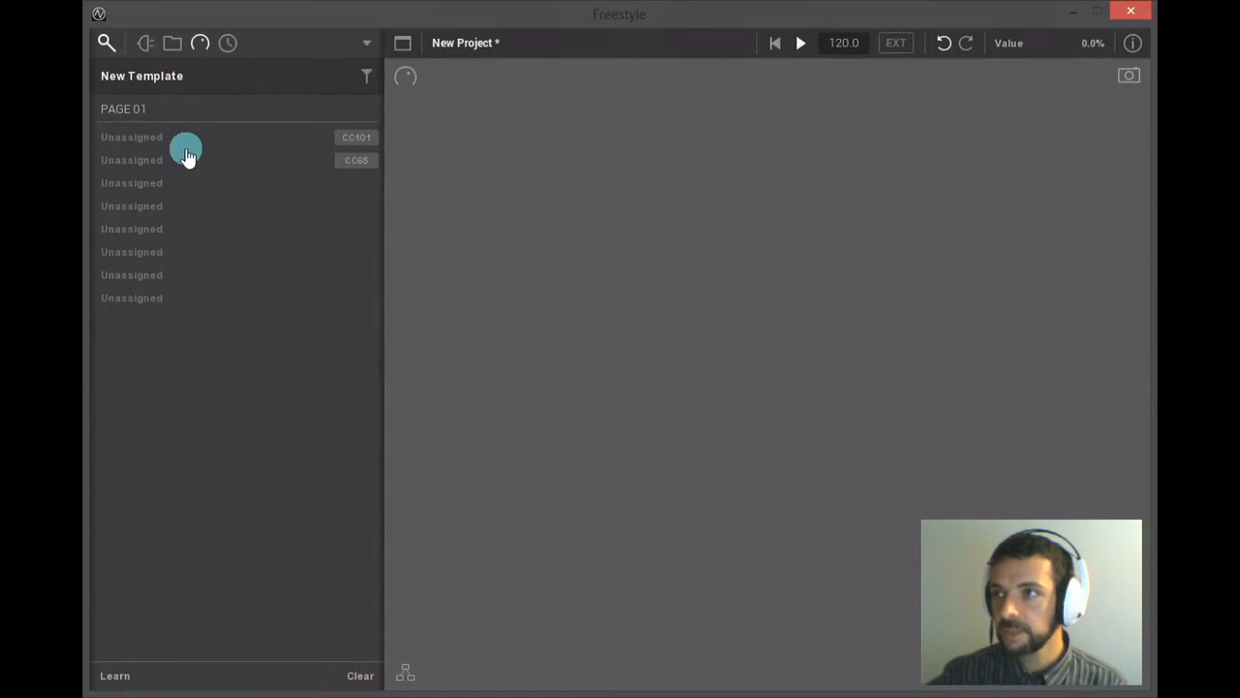
left_click(230, 44)
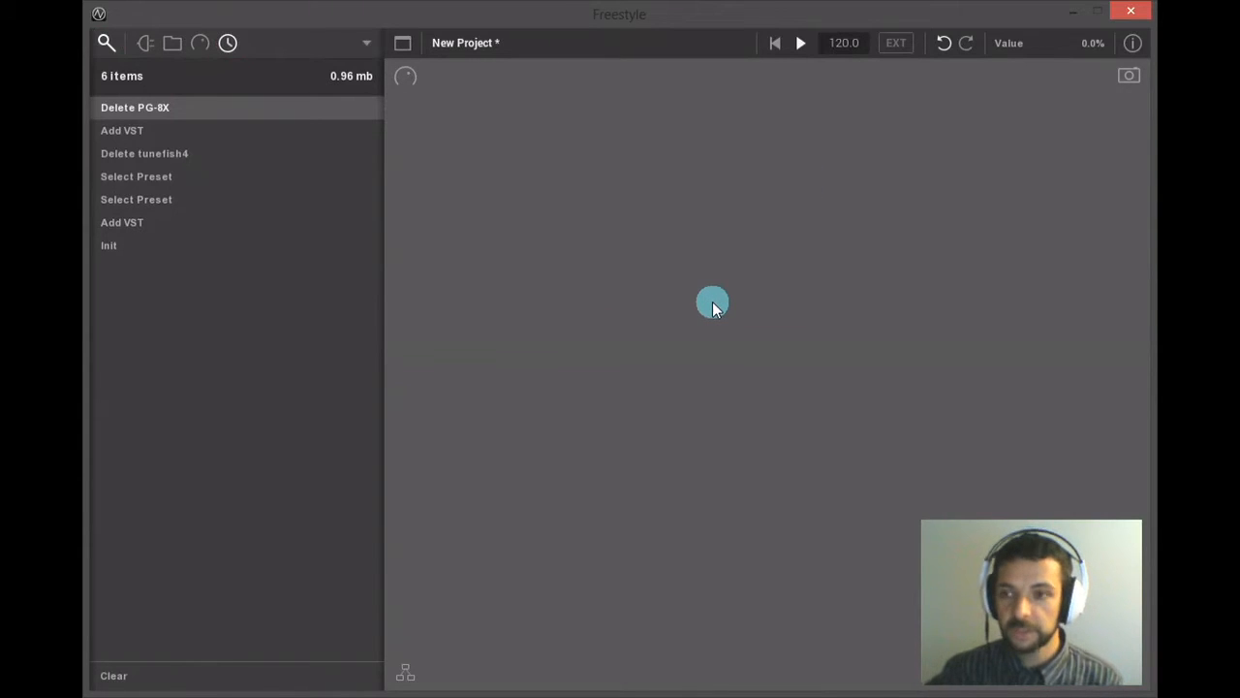
Undo the last two entries in the edit history and redo both
left_click(944, 44)
left_click(943, 44)
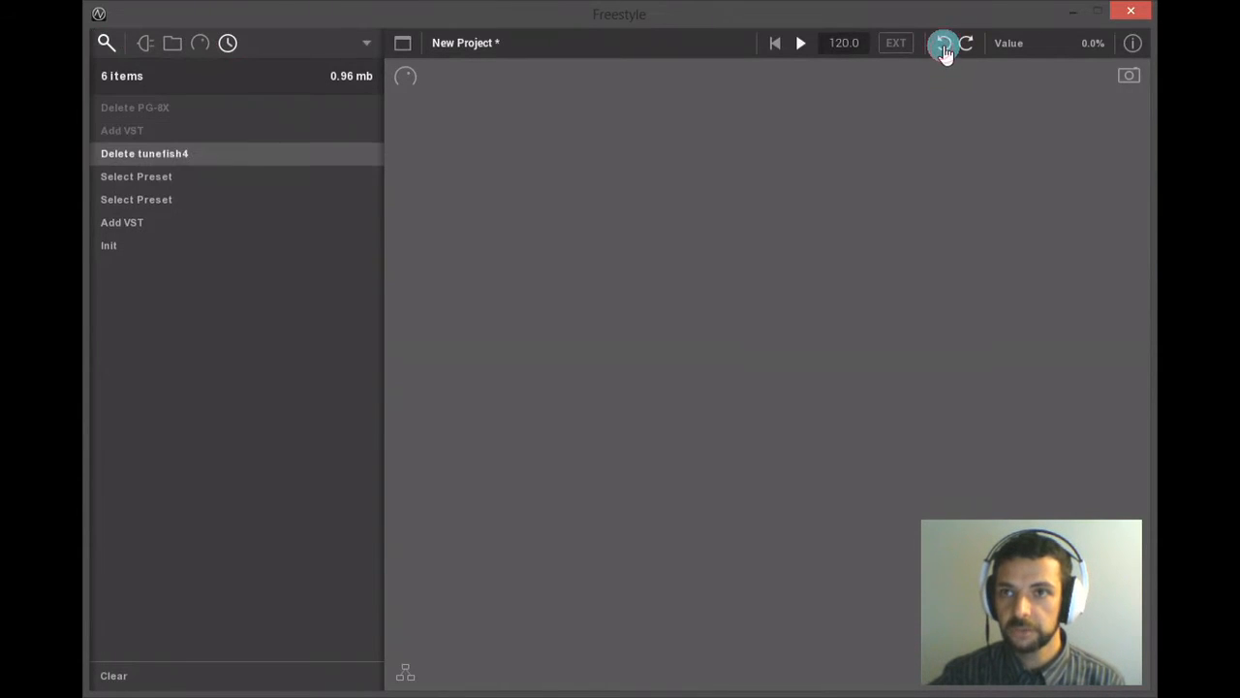
left_click(966, 46)
left_click(966, 45)
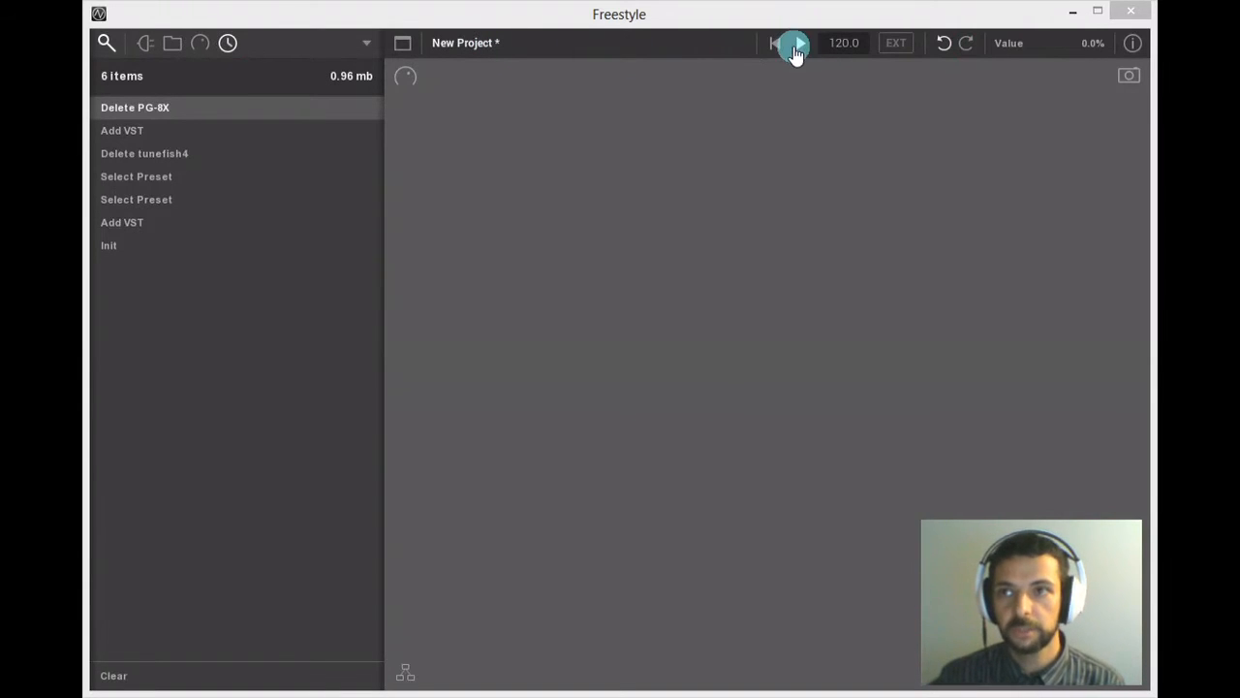
Change the project tempo to 100 and return it to 120
double_click(847, 46)
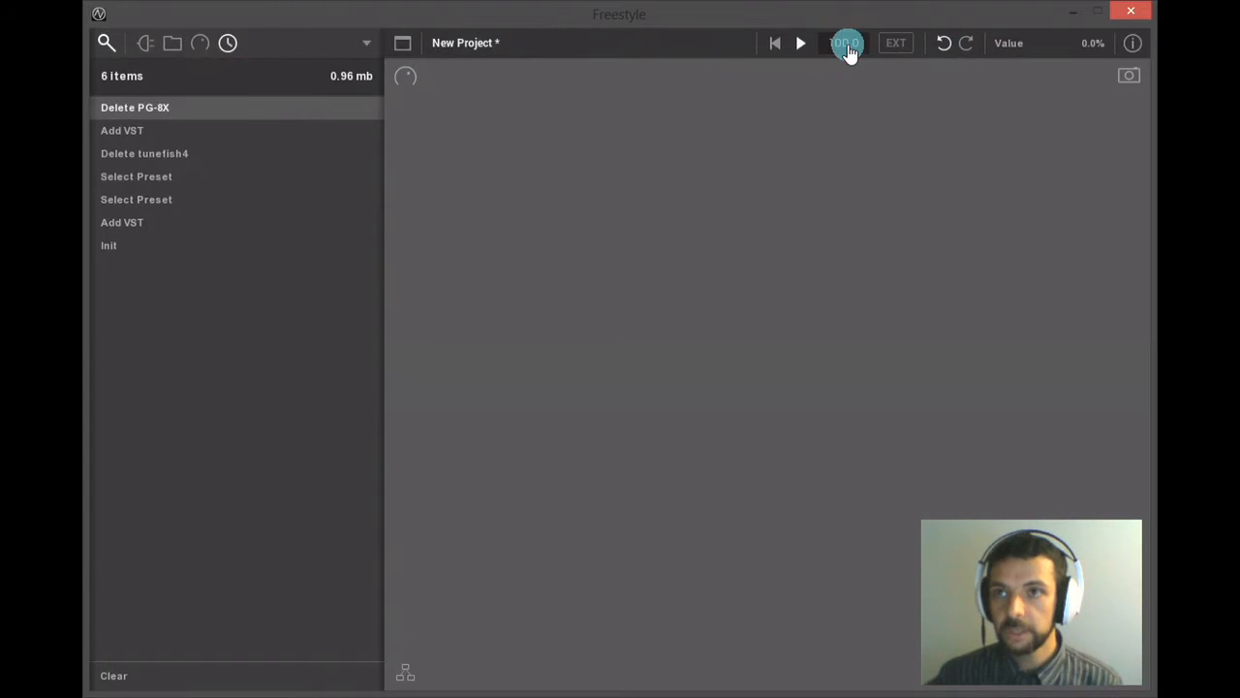
left_click_drag(845, 42, 852, 75)
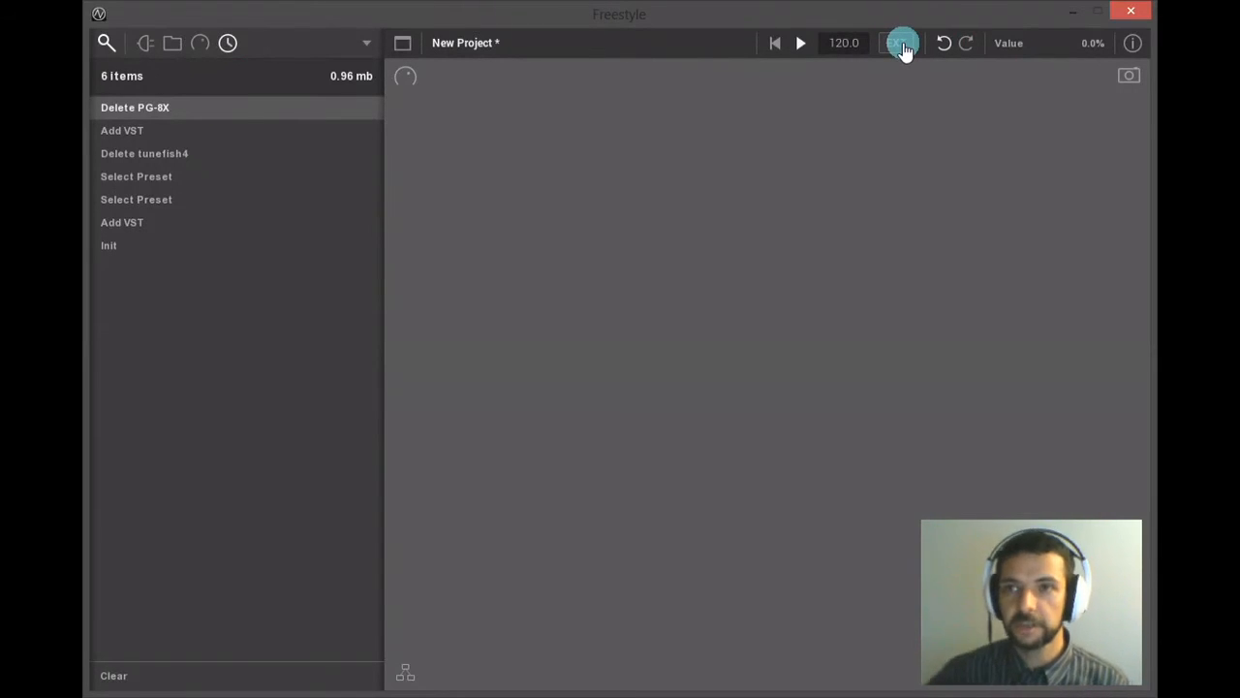
left_click(947, 46)
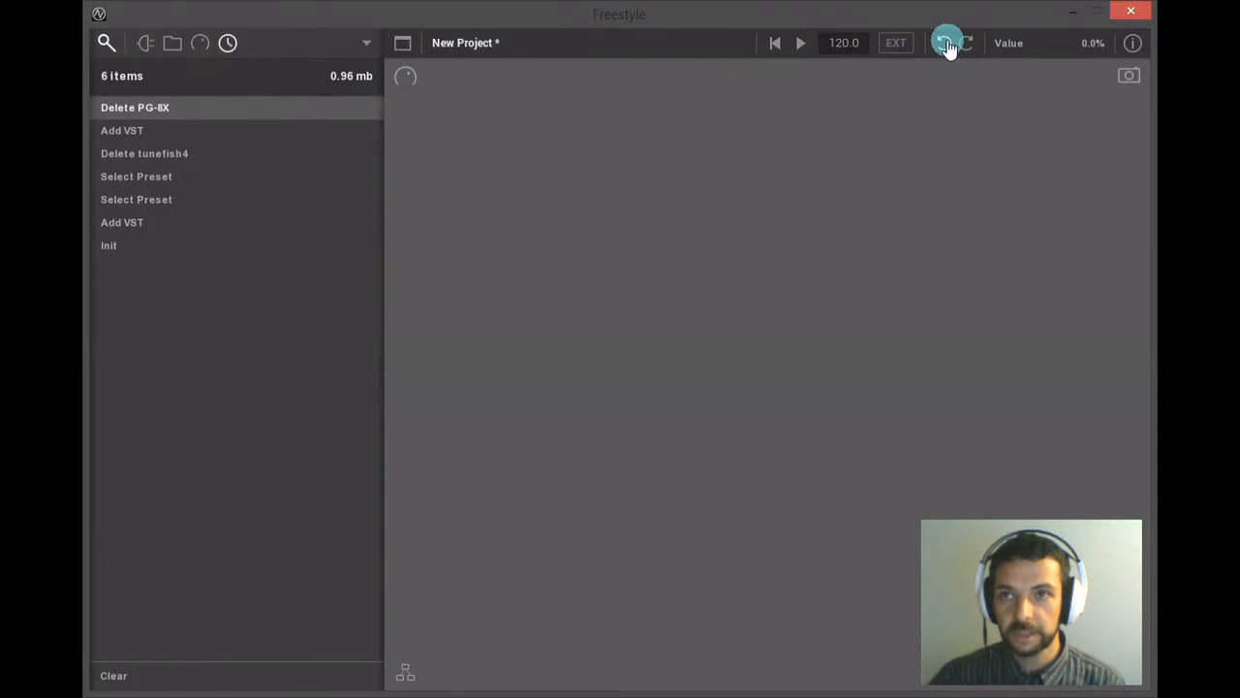
left_click(406, 78)
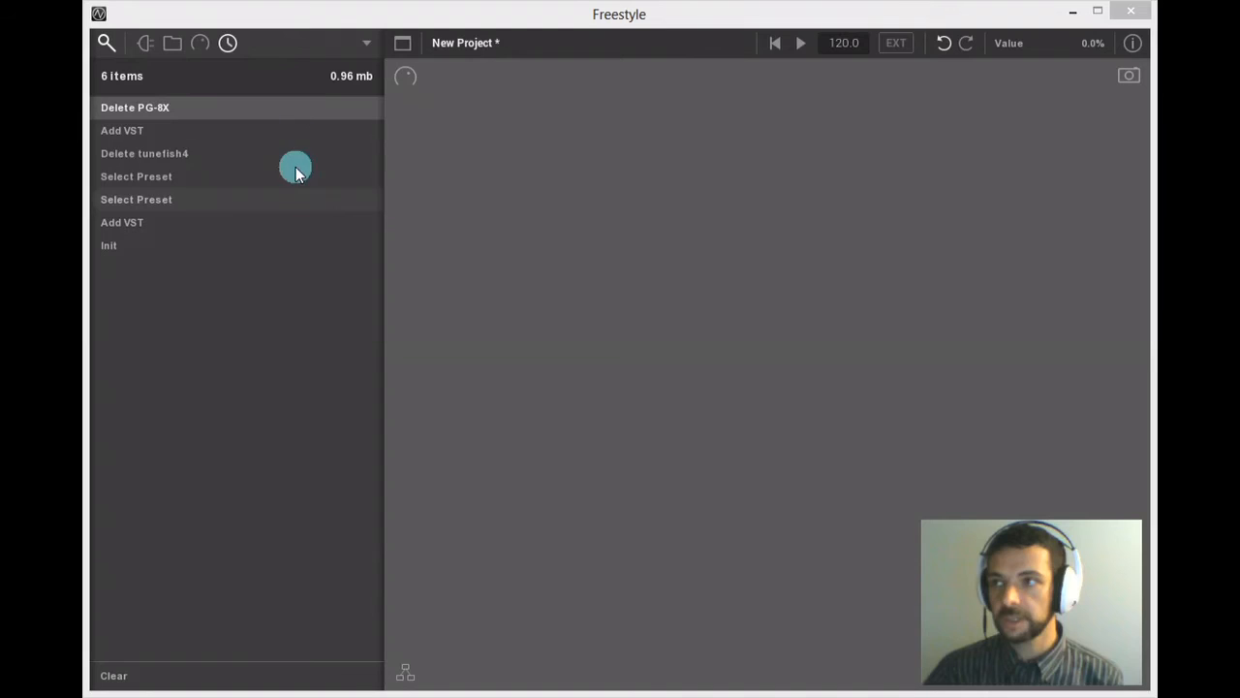
Filter the plugin list to instruments and add Obxd to the empty project
left_click(145, 45)
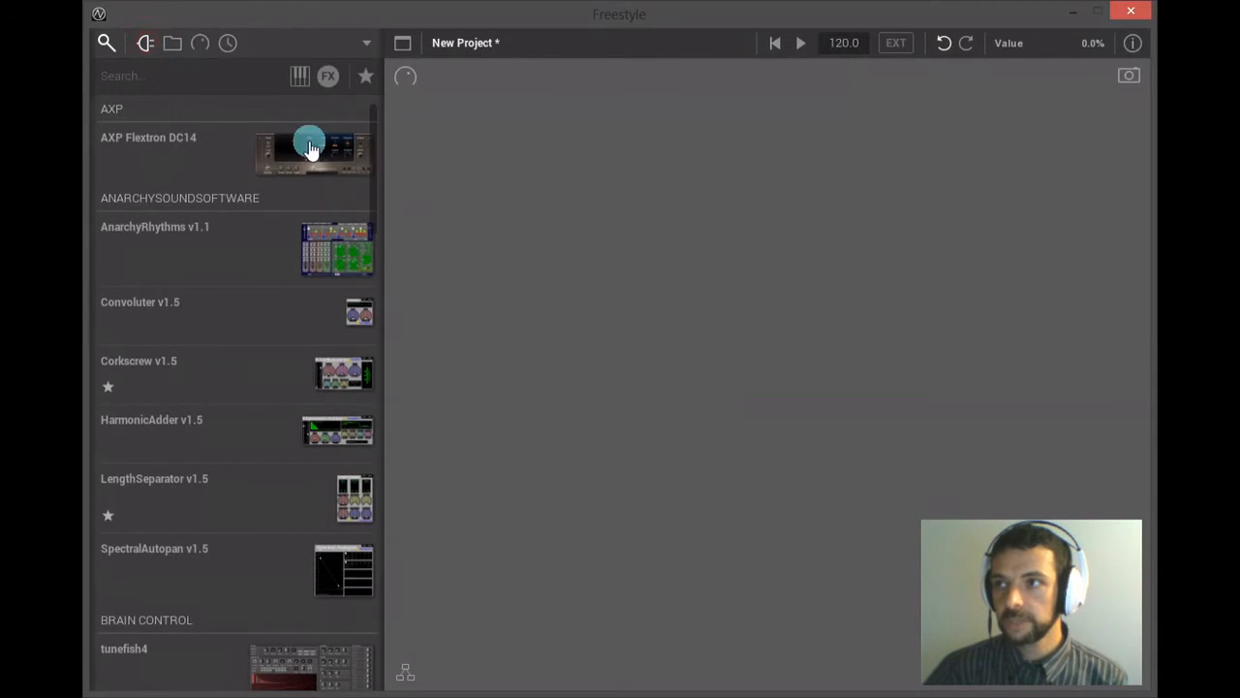
scroll(335, 152, "down", 5)
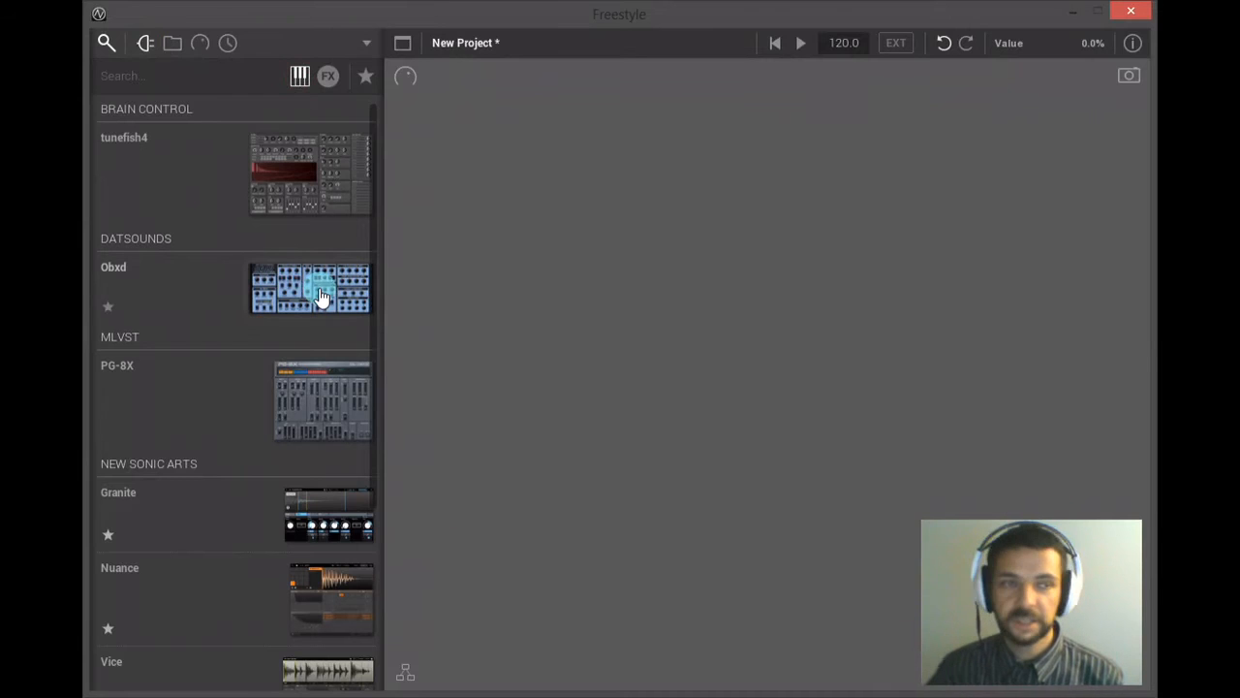
left_click_drag(323, 296, 673, 214)
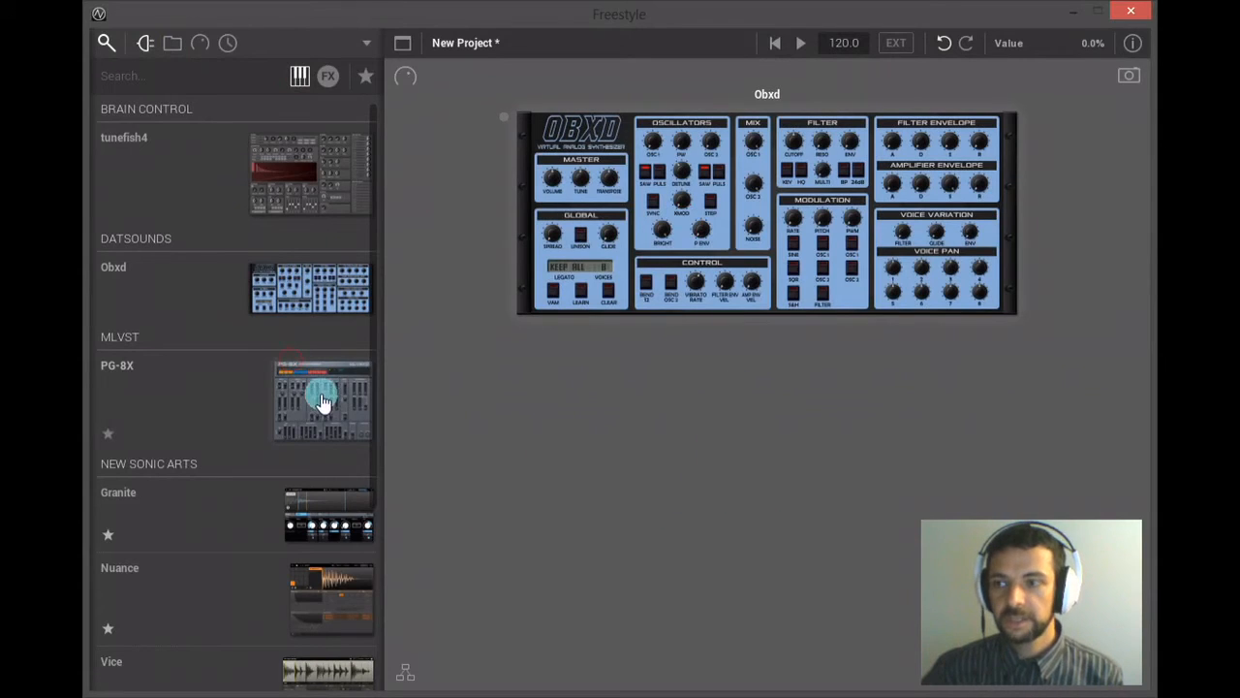
Replace Obxd with PG-8X in the project, and undo the replacement
left_click_drag(330, 403, 750, 152)
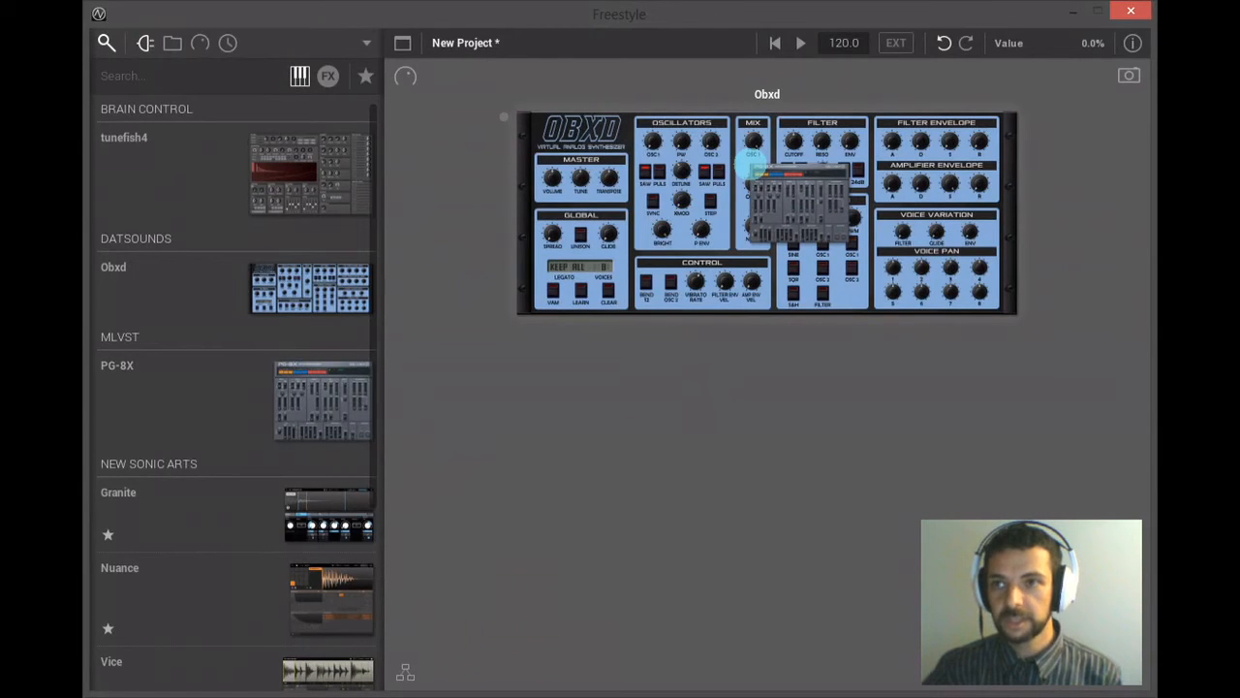
left_click_drag(754, 165, 748, 163)
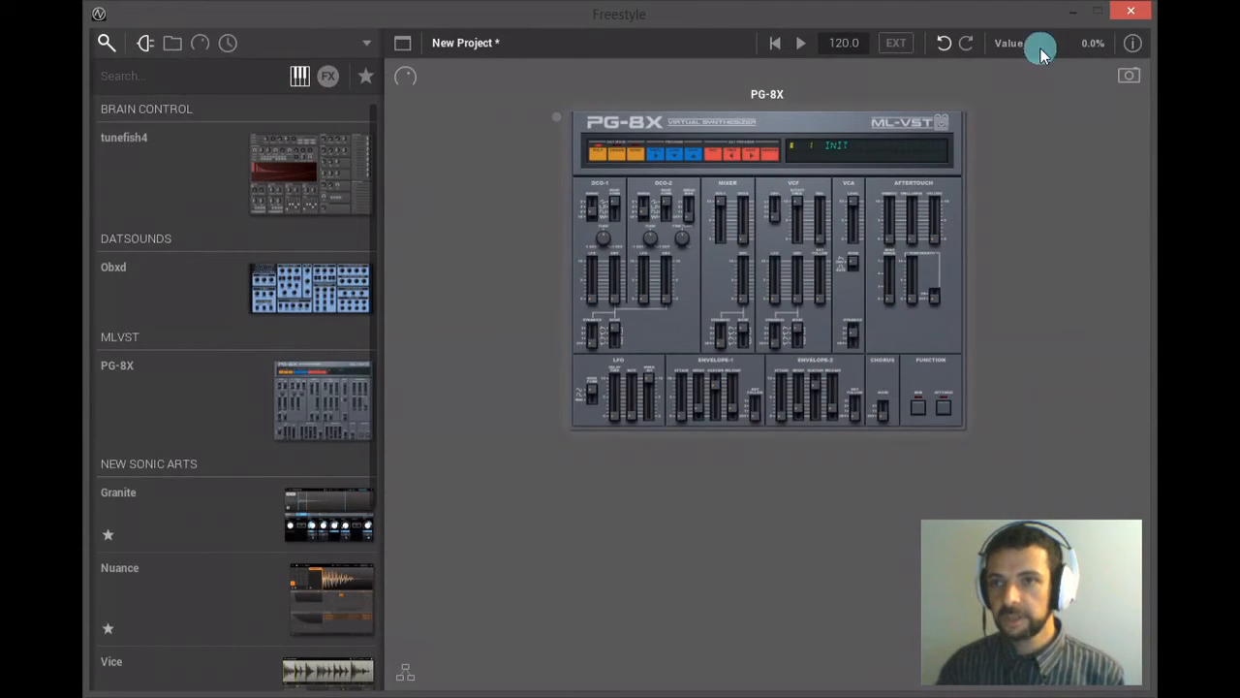
left_click(951, 46)
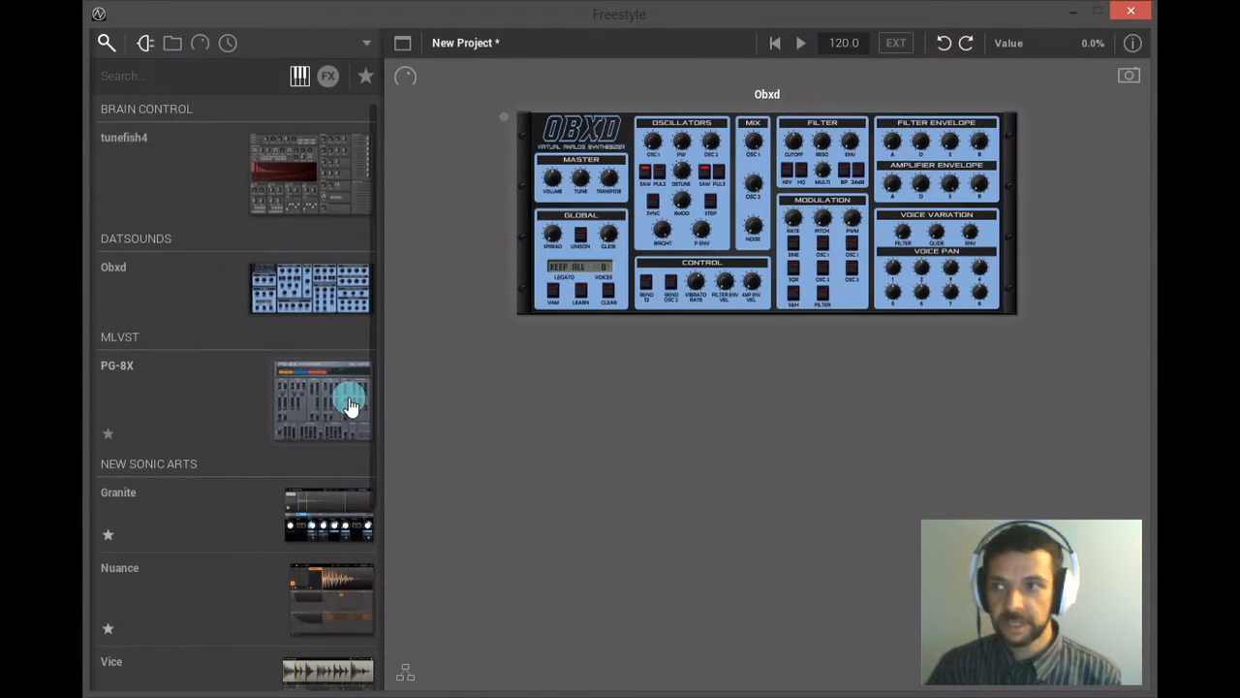
Add PG-8X alongside Obxd as a second key-split instrument, and view each synth's interface in turn
left_click_drag(334, 403, 834, 390)
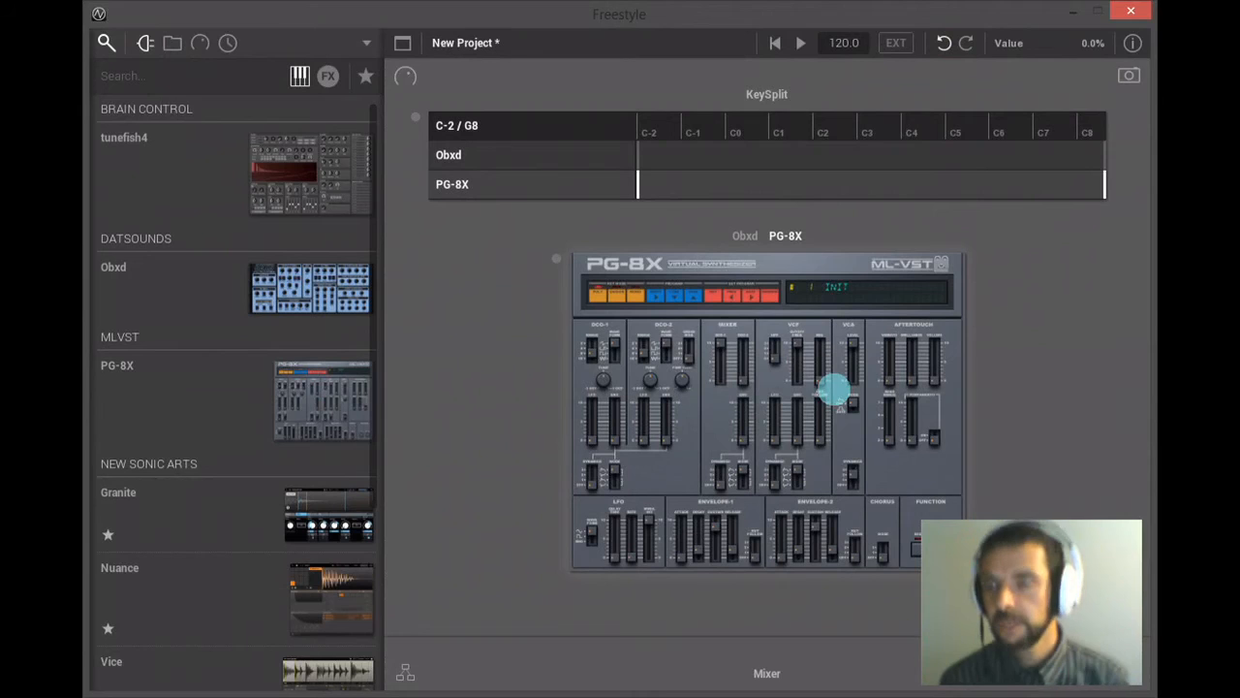
left_click(722, 157)
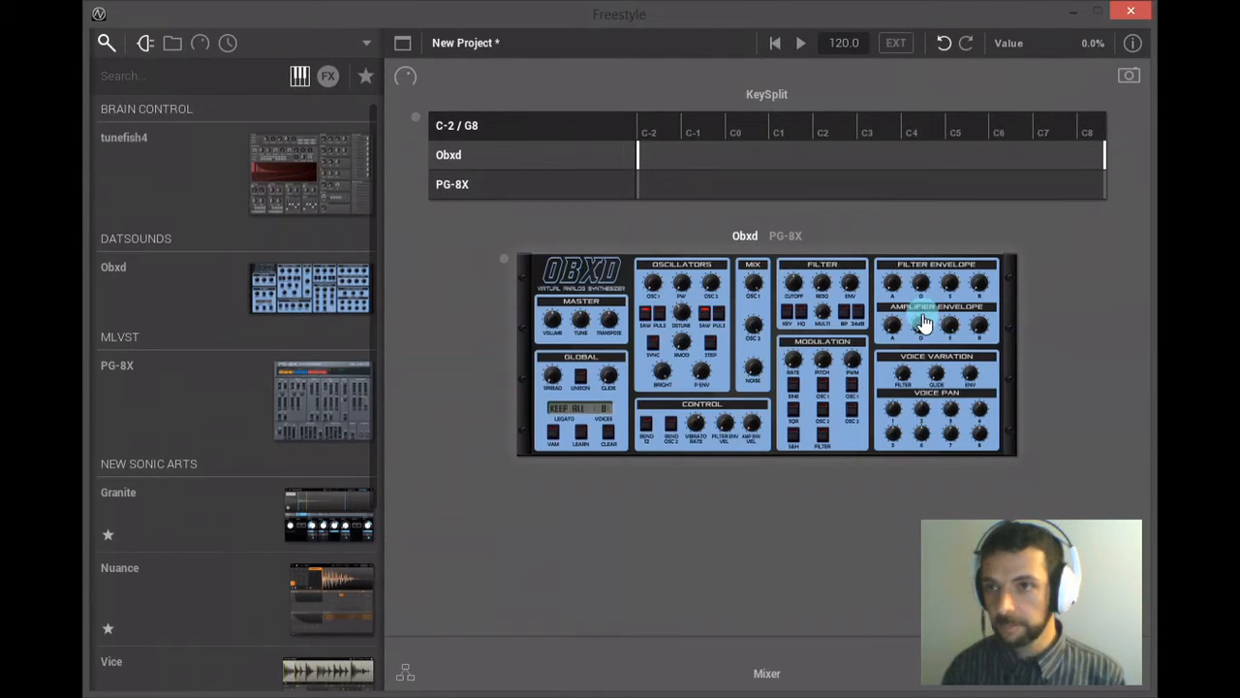
left_click(785, 237)
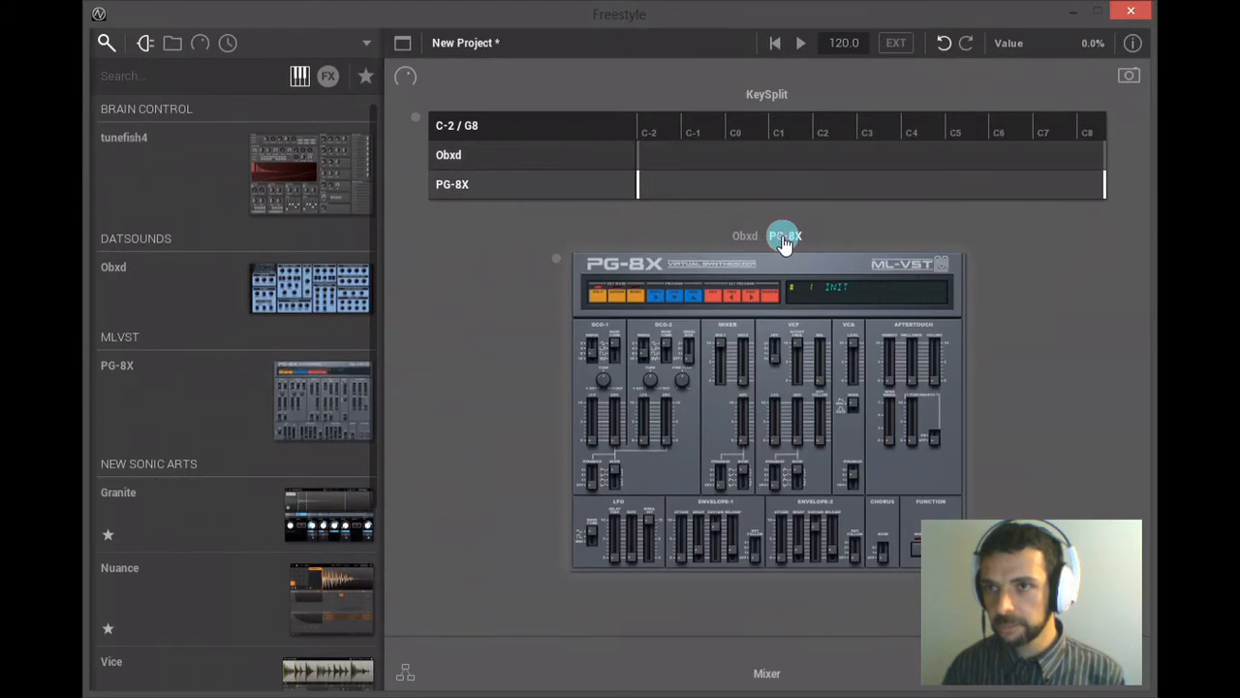
Split the keyboard by ending Obxd's key range just below C2 and starting PG-8X's range at B1
left_click(680, 169)
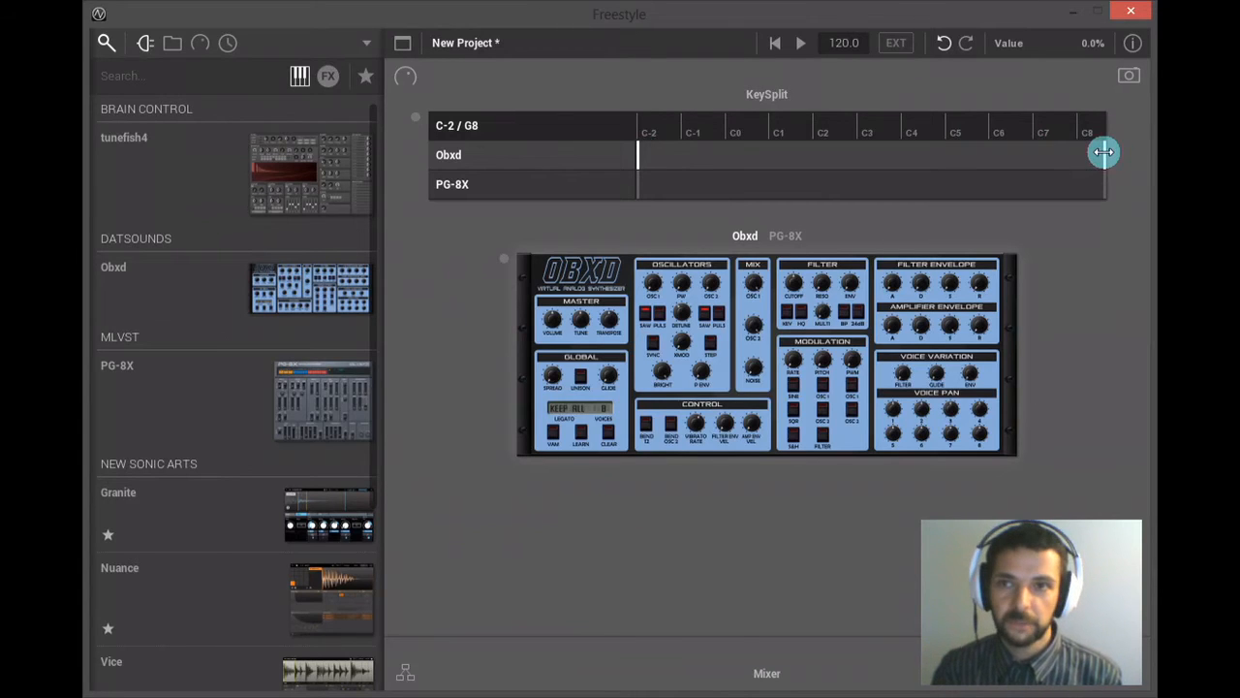
left_click_drag(1104, 152, 808, 173)
left_click(473, 194)
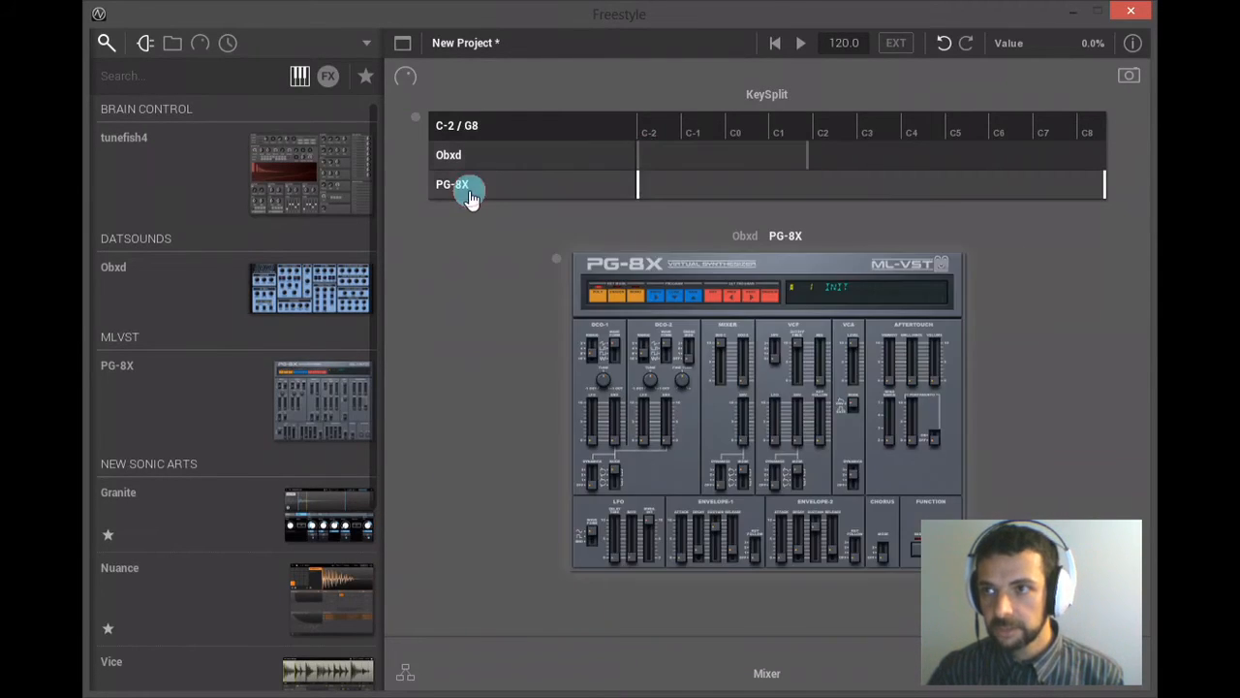
left_click_drag(639, 187, 810, 186)
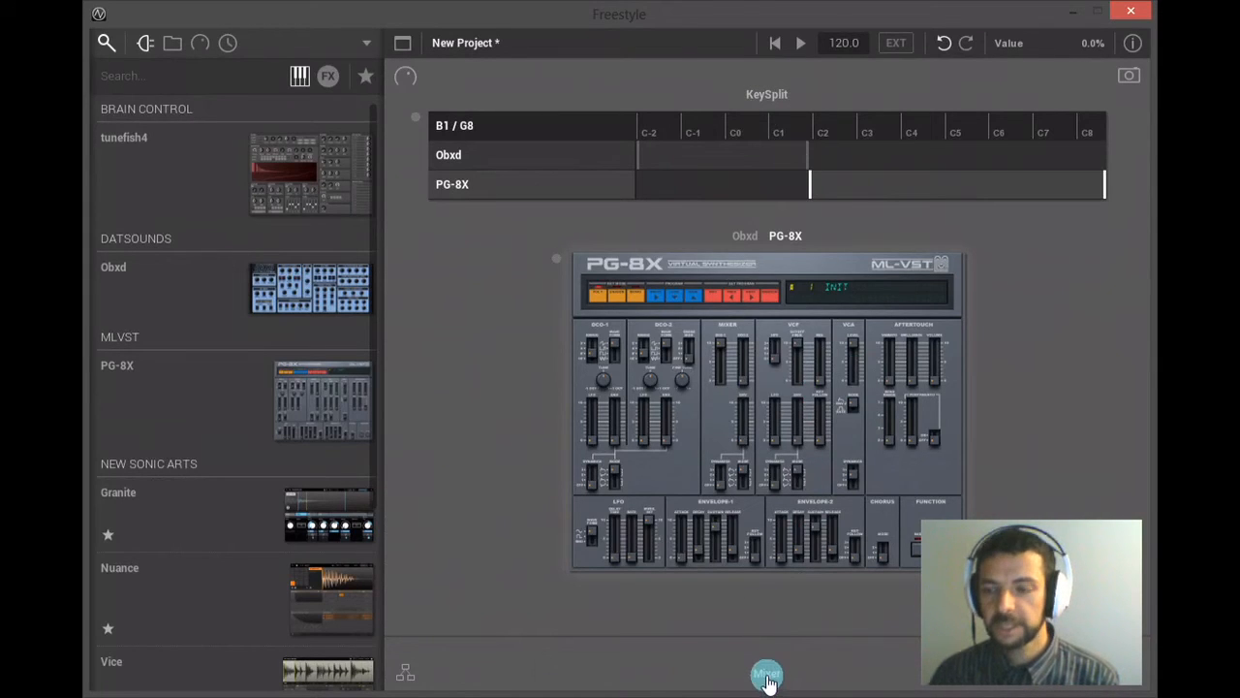
Show the mixer, lower the Obxd channel's gain to -4.53 dB and adjust its pan
left_click(765, 673)
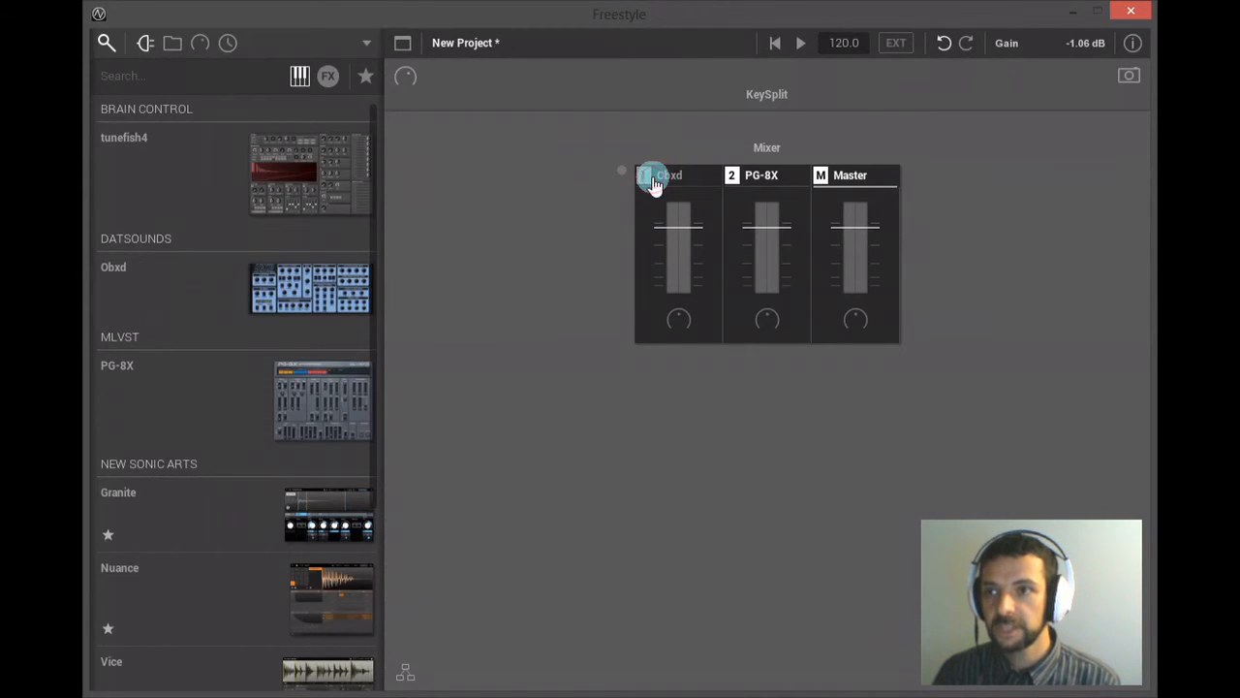
mouse_move(695, 229)
left_mouse_down()
mouse_move(695, 303)
mouse_move(695, 241)
left_mouse_up()
left_click_drag(680, 318, 678, 353)
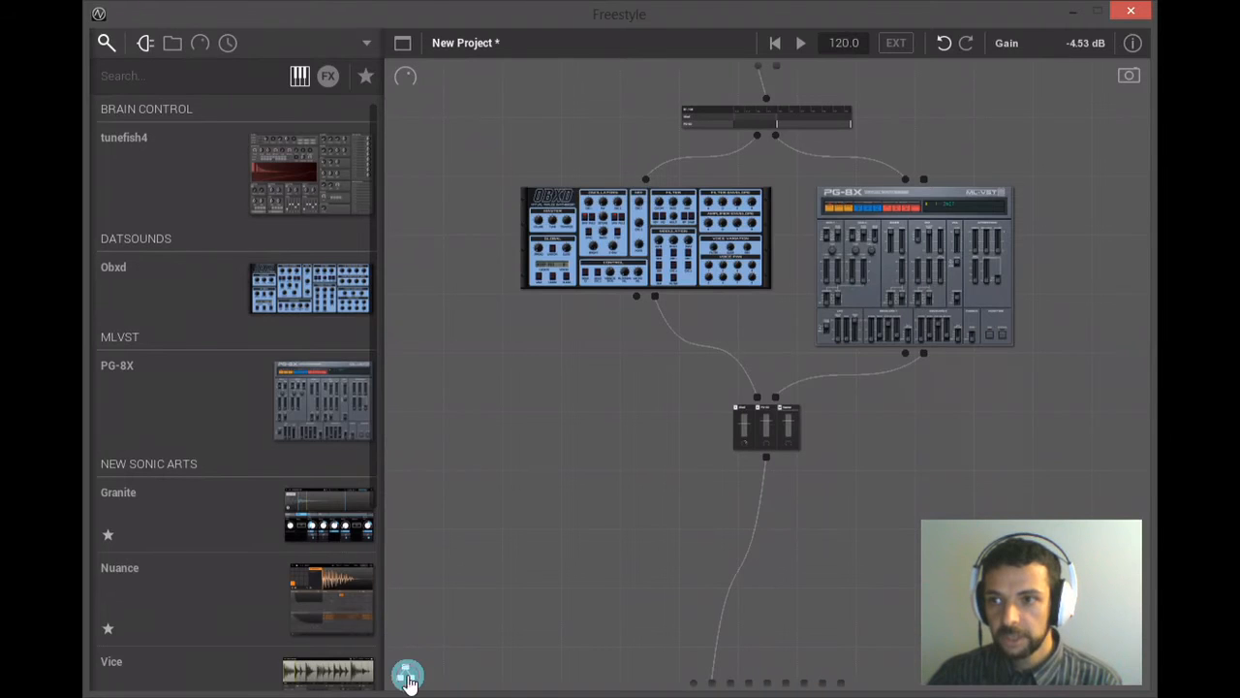
Toggle between the rack and the routing graph, keep the graph displayed, and trace the instrument connections into the mixer
left_click(415, 675)
left_click(405, 673)
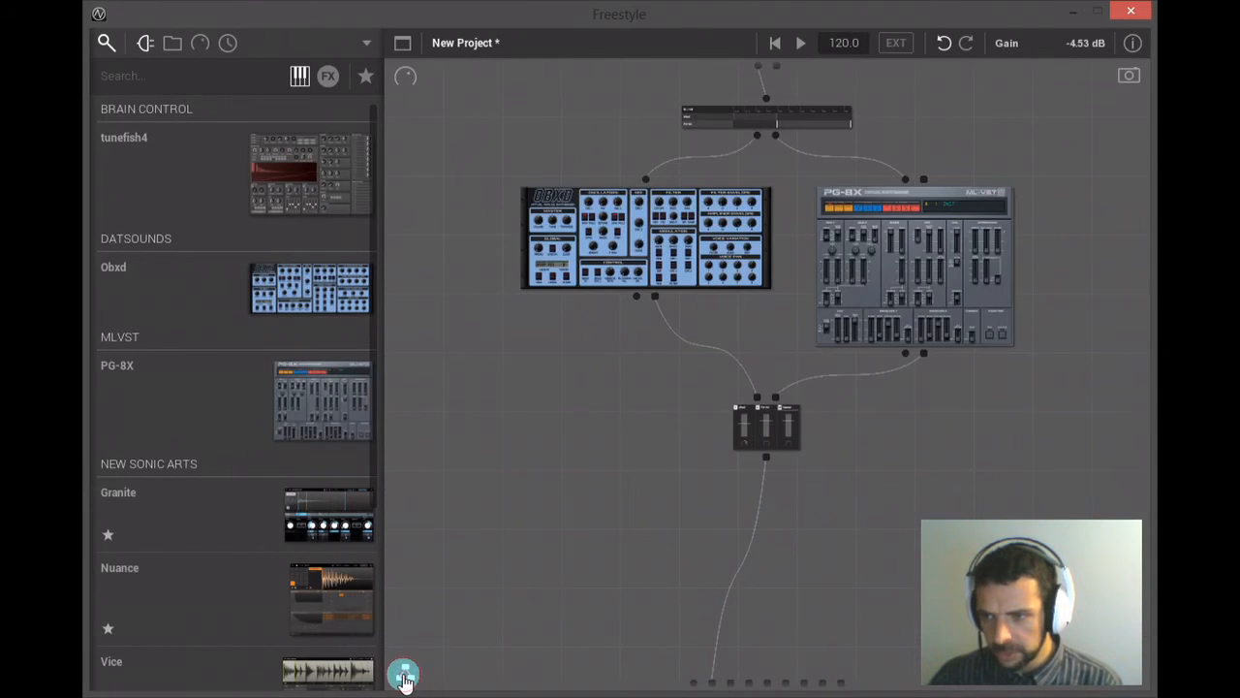
left_click(407, 675)
left_click(406, 673)
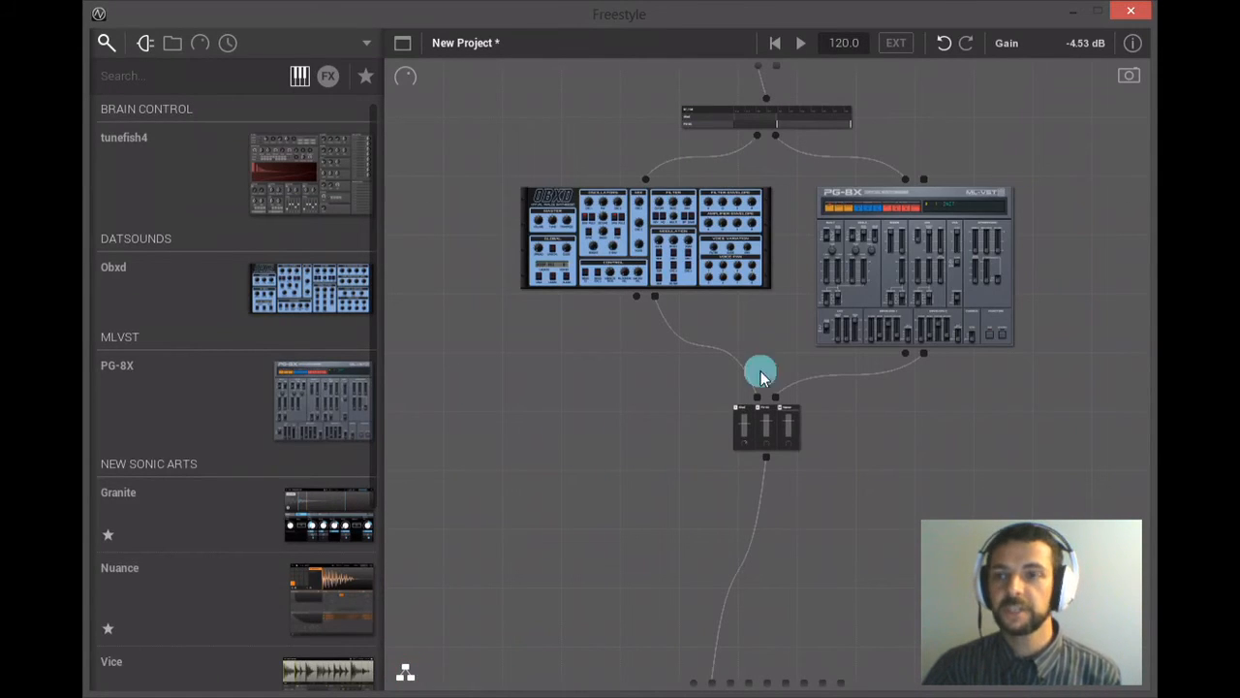
left_click_drag(802, 376, 775, 397)
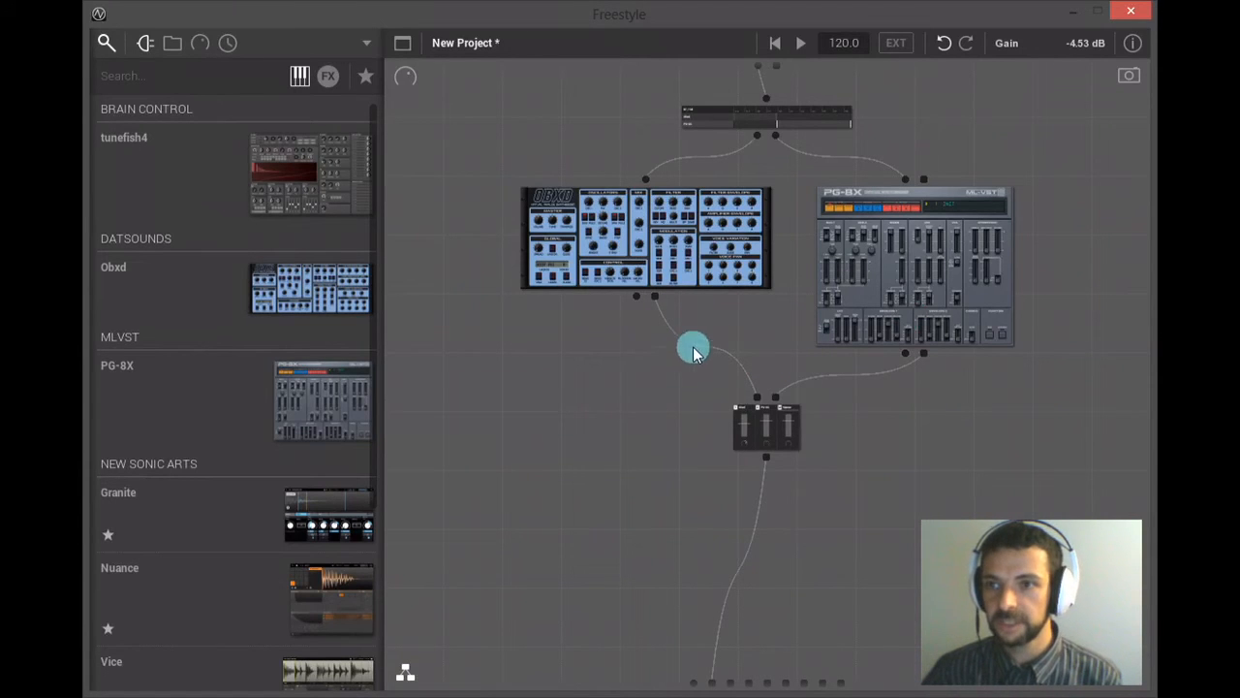
Filter the plugin list to effects and insert Convoluter v1.5 on the connection between Obxd and the mixer
left_click(327, 76)
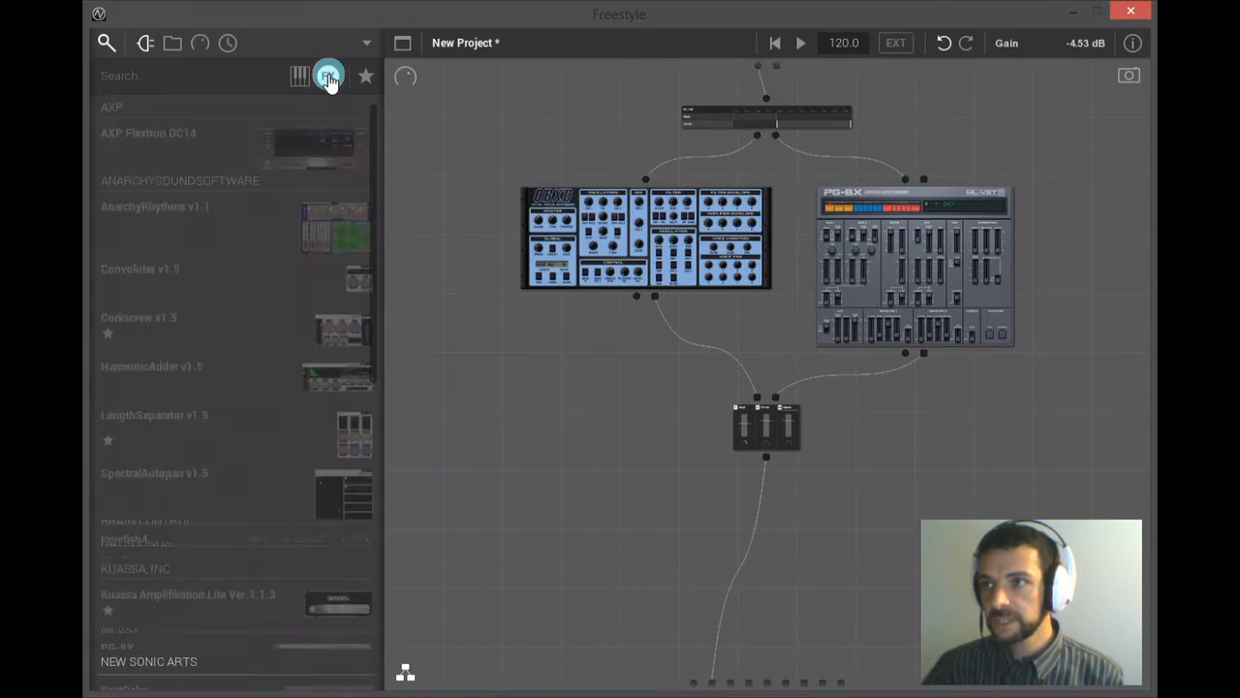
scroll(368, 208, "down", 2)
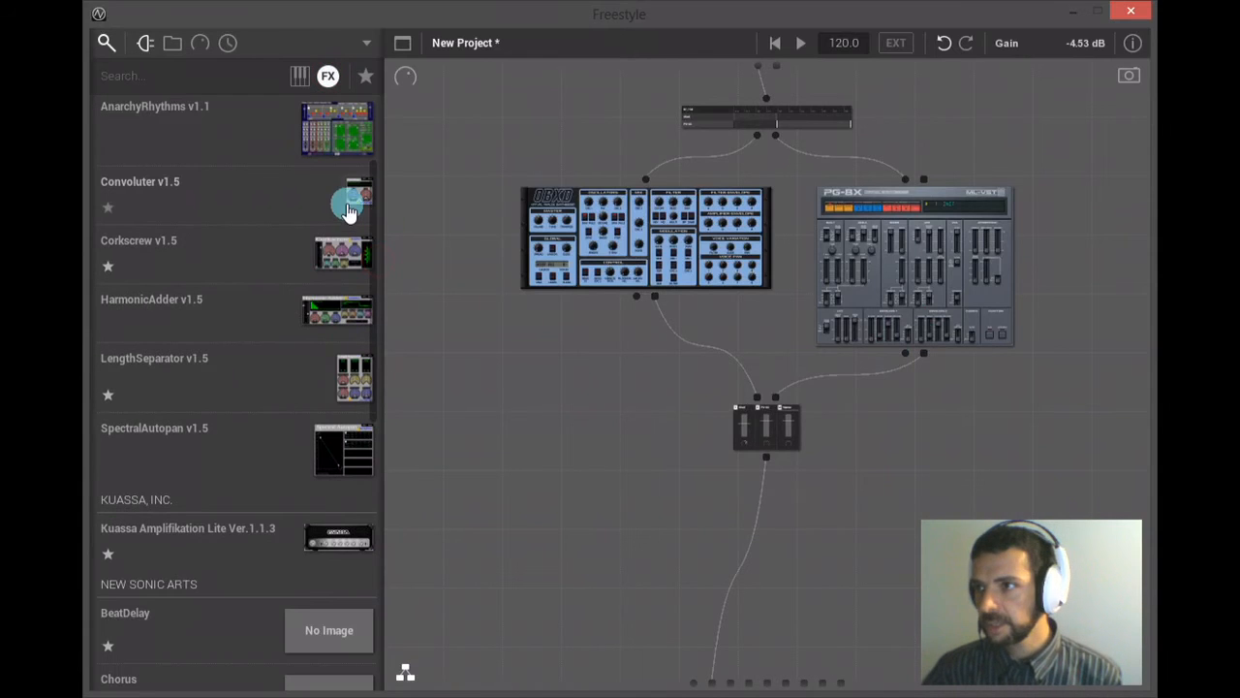
left_click_drag(355, 203, 549, 322)
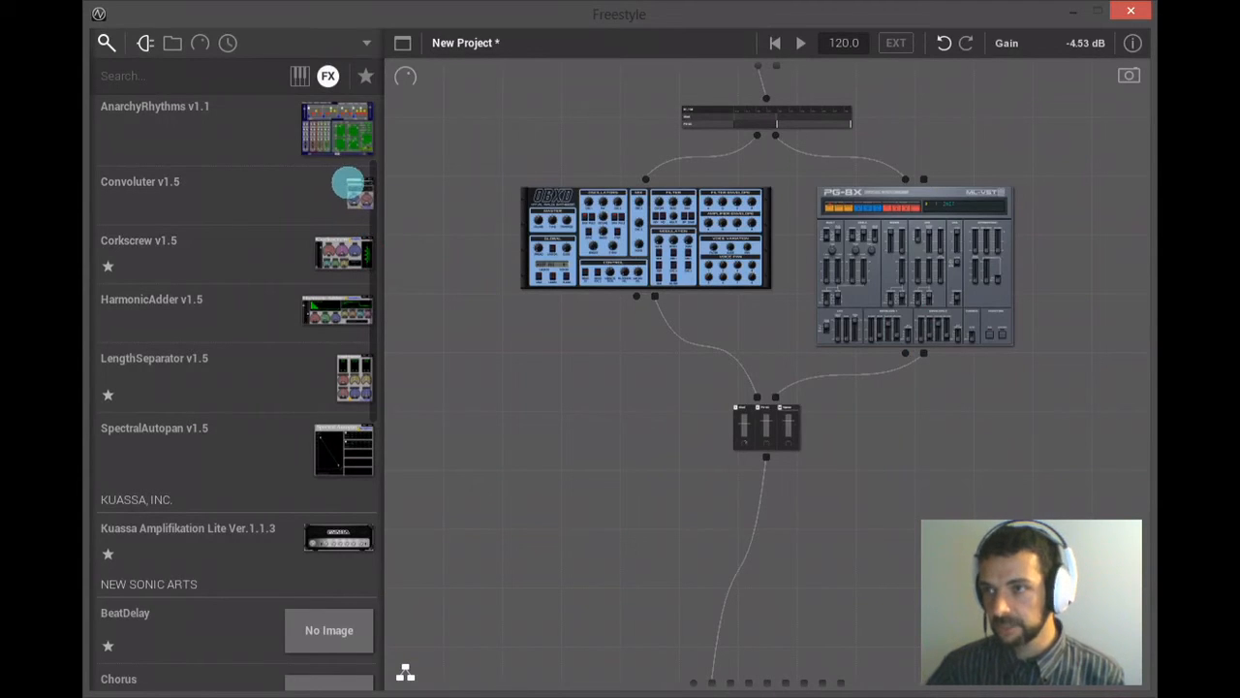
left_click_drag(346, 184, 665, 335)
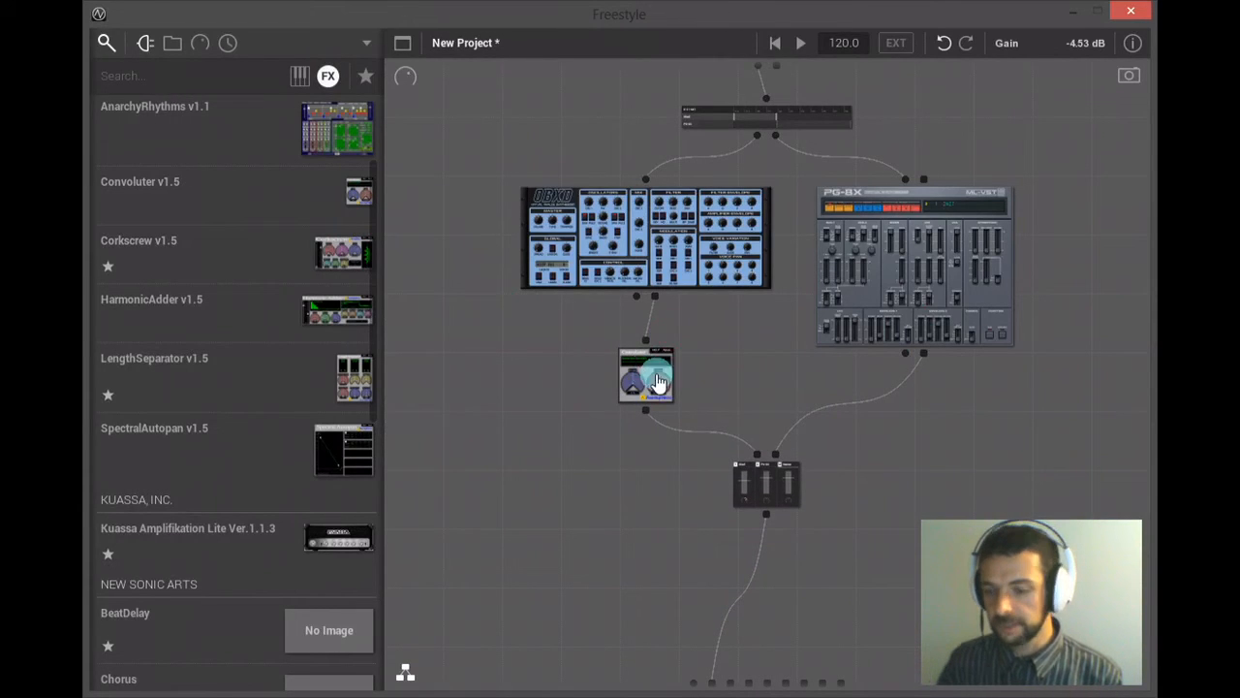
double_click(674, 354)
Insert SynVerb from the favourite effects between PG-8X and the mixer, and undo the insertion
left_click_drag(216, 246, 224, 225)
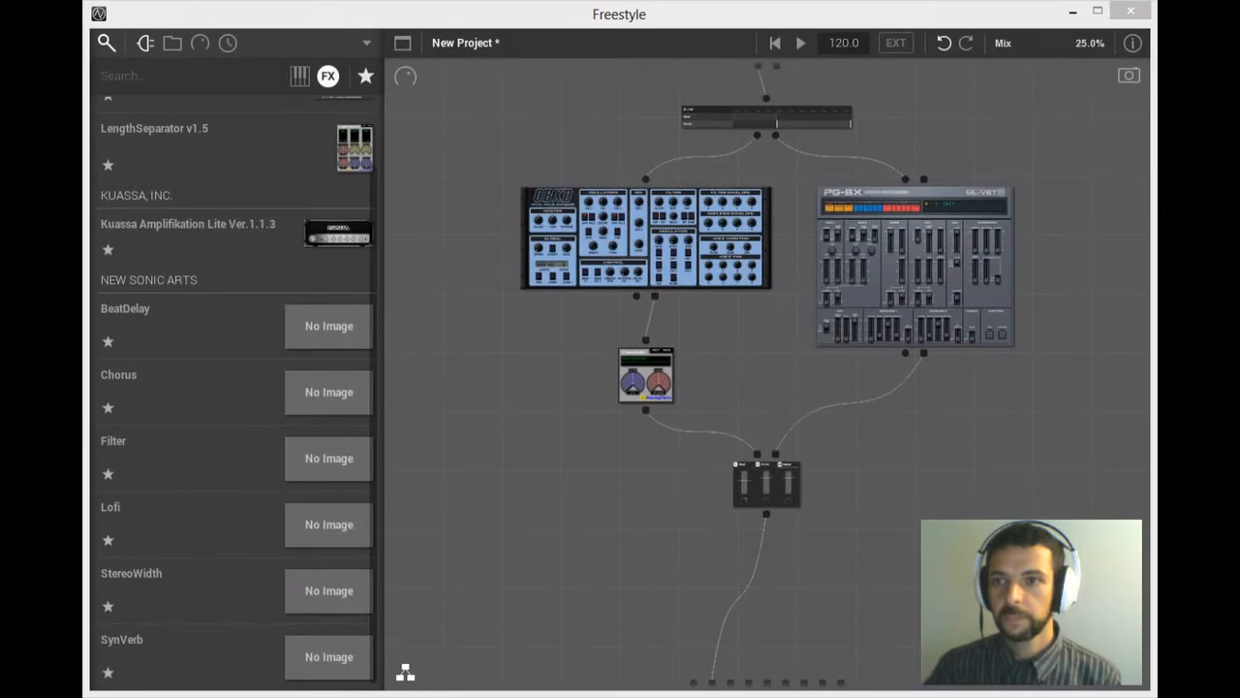
left_click(361, 590)
left_click_drag(362, 590, 452, 585)
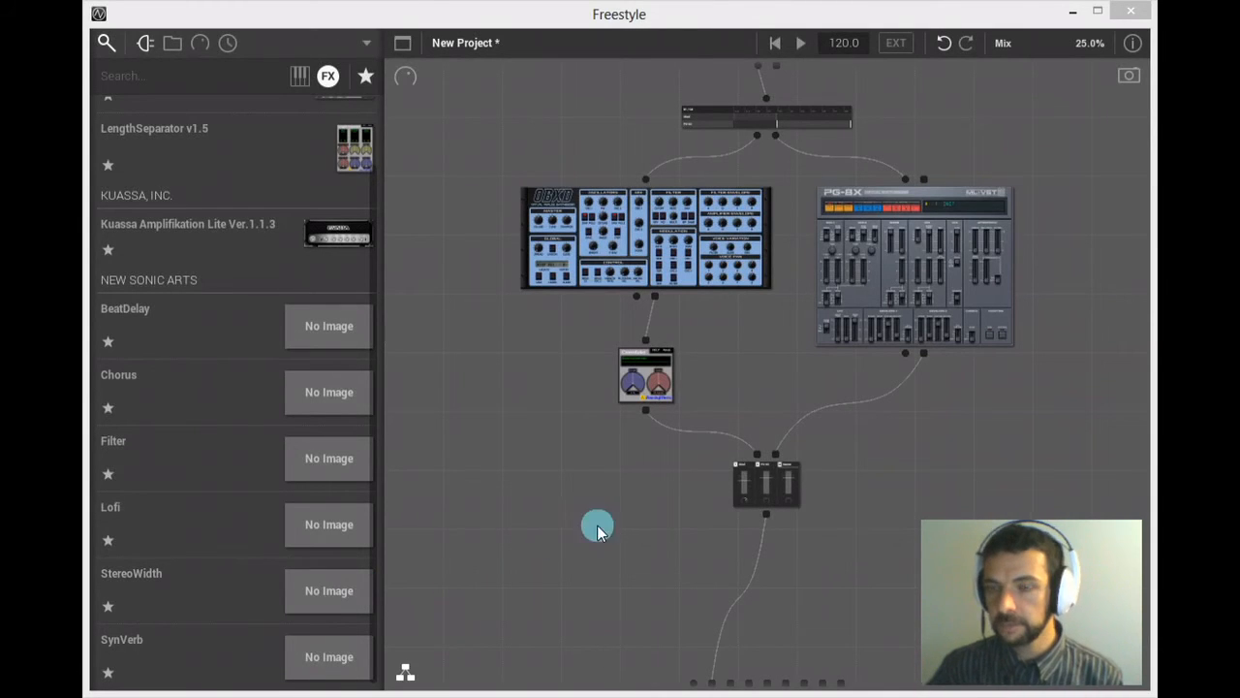
left_click(327, 652)
left_click_drag(328, 657, 921, 355)
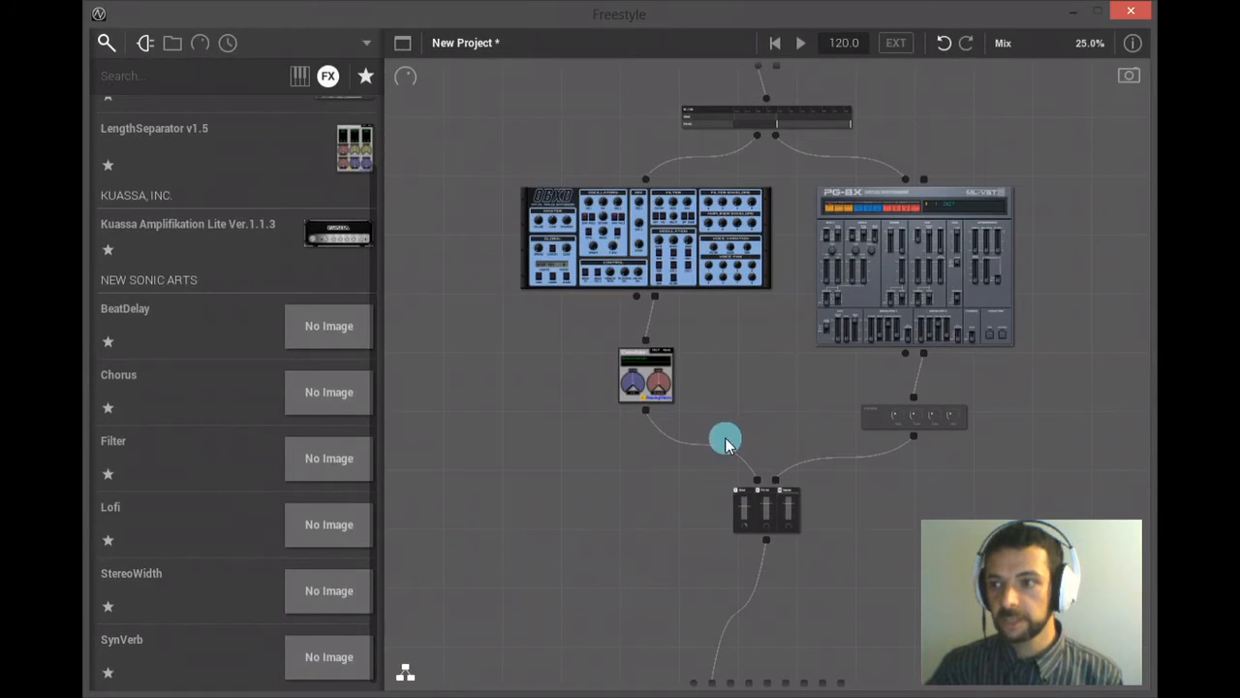
left_click(941, 43)
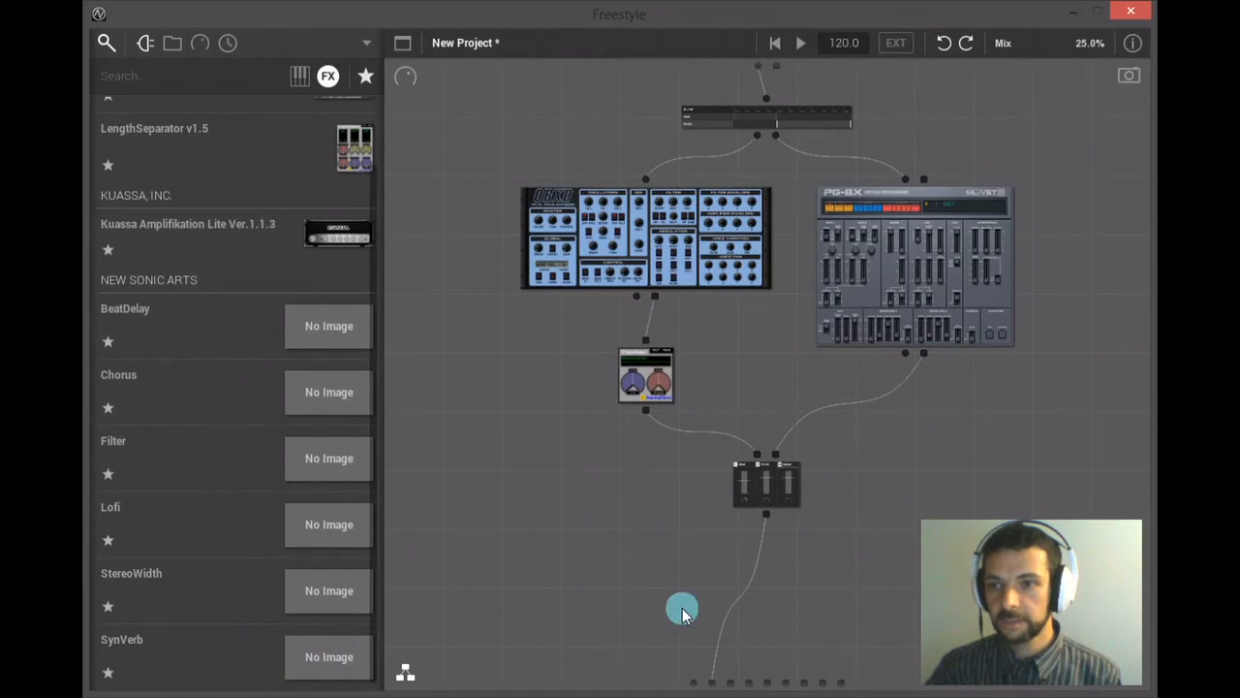
Try SynVerb on the mixer's output connection, undo it, and view what can be inserted at Obxd's MIDI output
left_click_drag(307, 653, 821, 407)
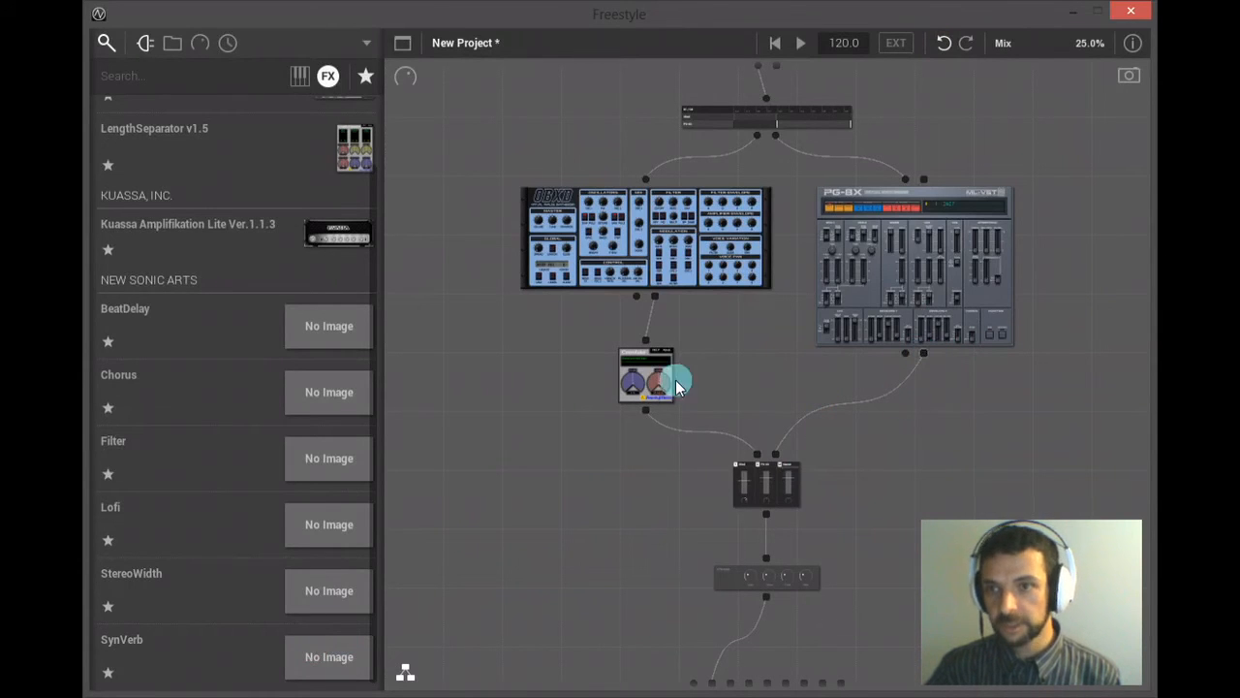
left_click(943, 46)
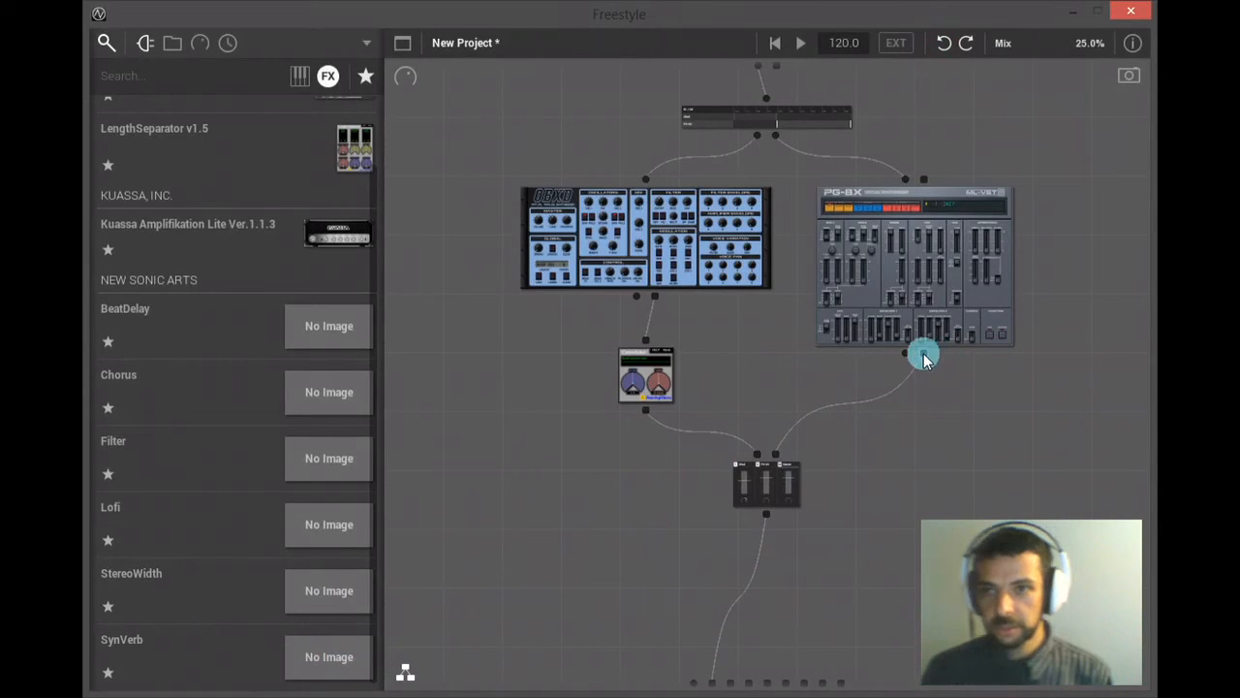
right_click(636, 299)
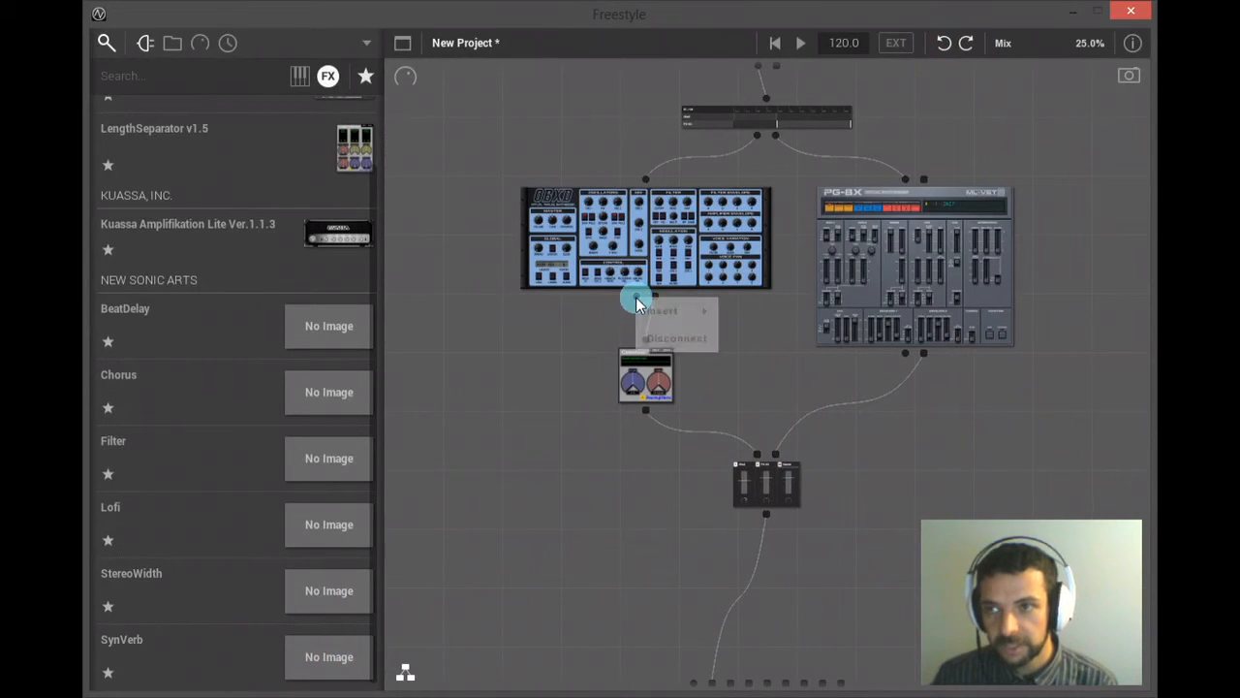
mouse_move(659, 311)
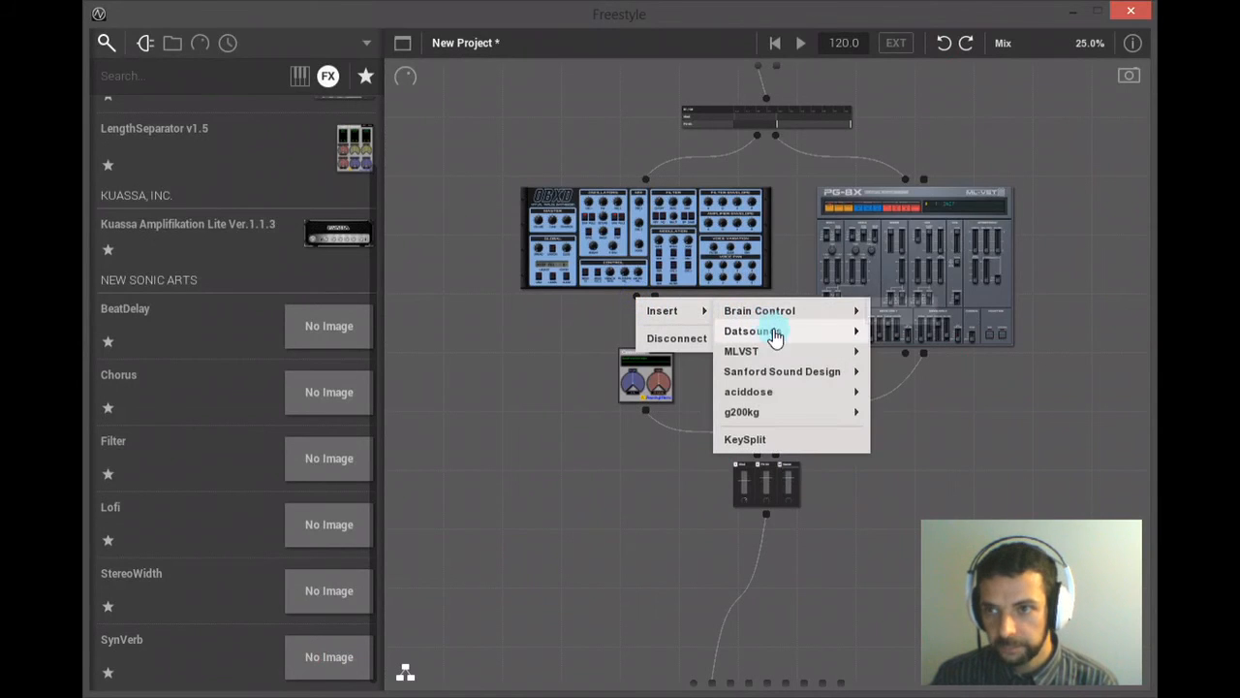
left_click(526, 443)
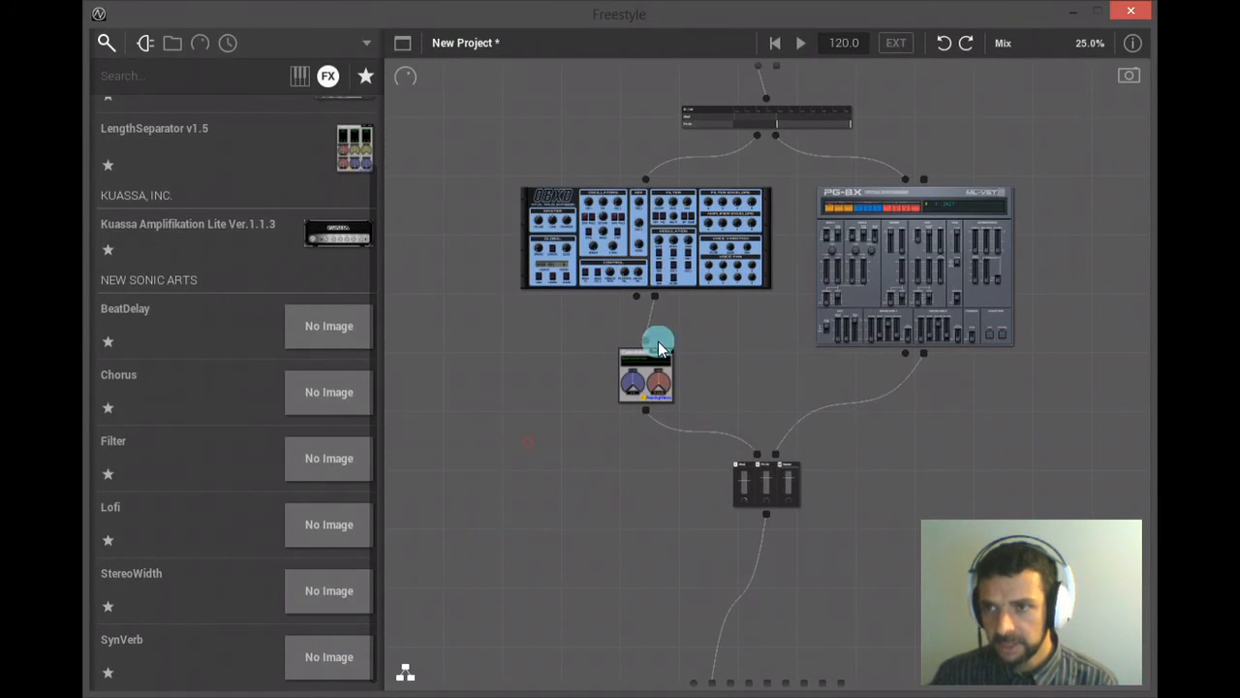
Insert SynVerb at PG-8X's audio output, ahead of the mixer, and return to the rack view
right_click(925, 361)
mouse_move(972, 372)
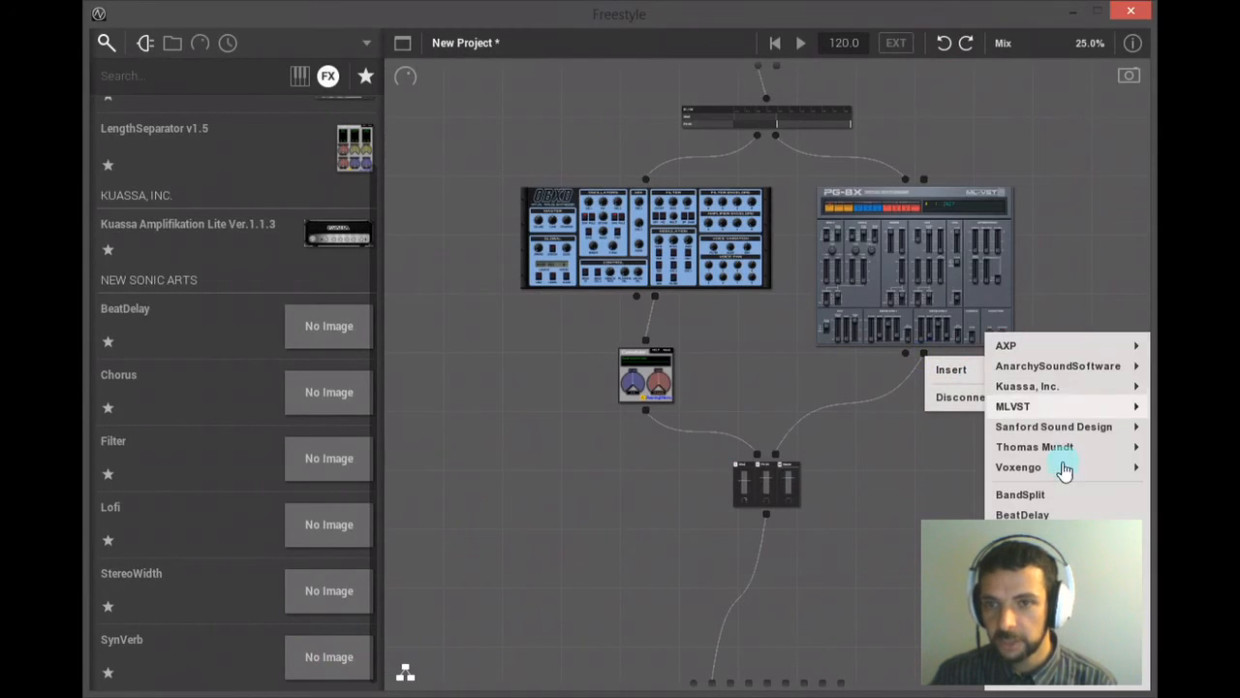
left_click(1020, 495)
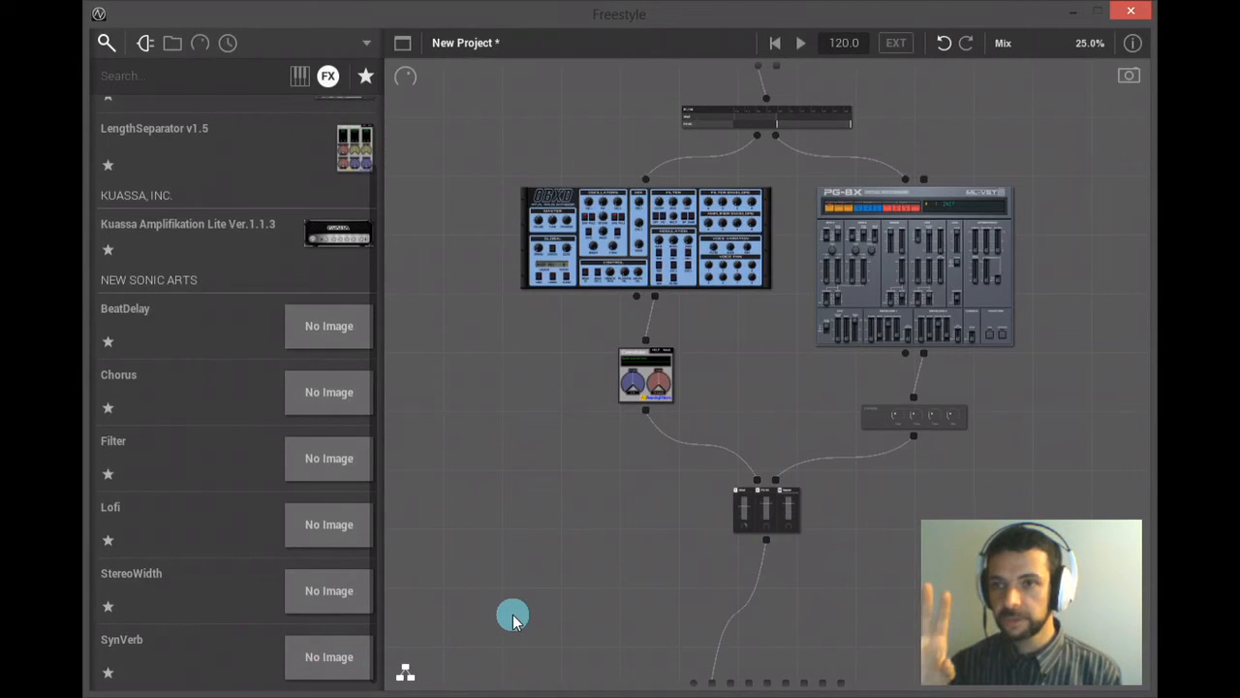
left_click(403, 672)
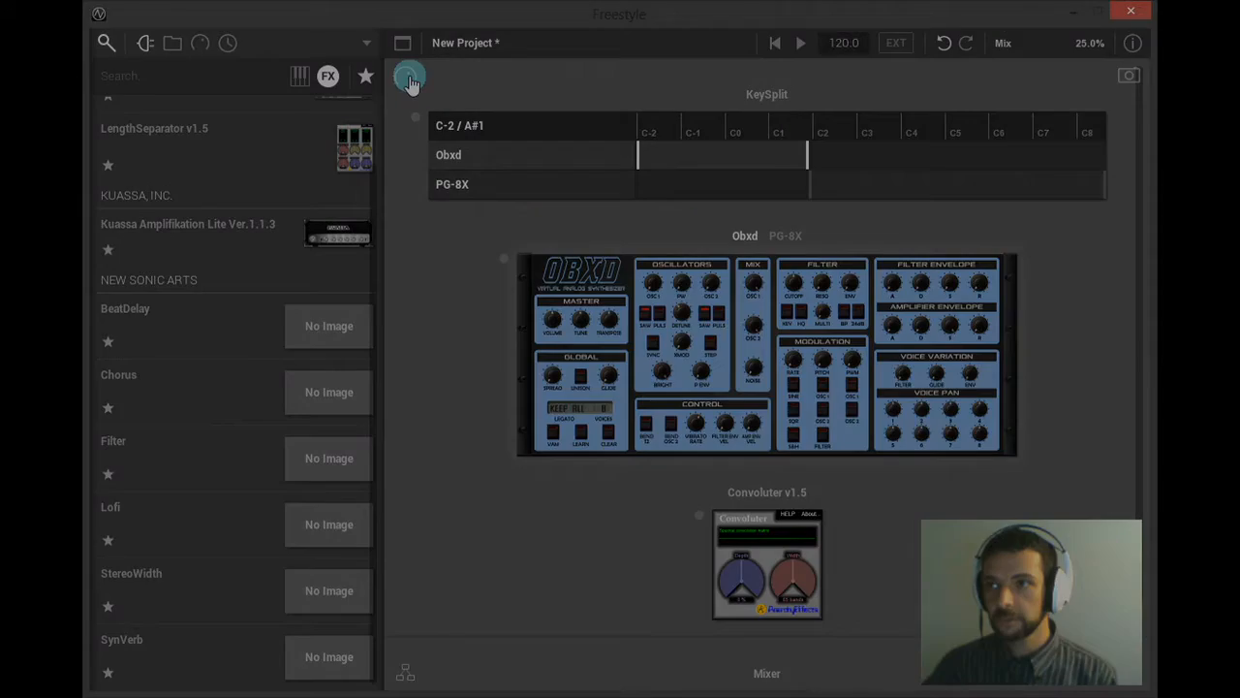
Show the macro controls and use macro learn to assign Obxd's filter Cutoff and Resonance to the first two macros
left_click(409, 79)
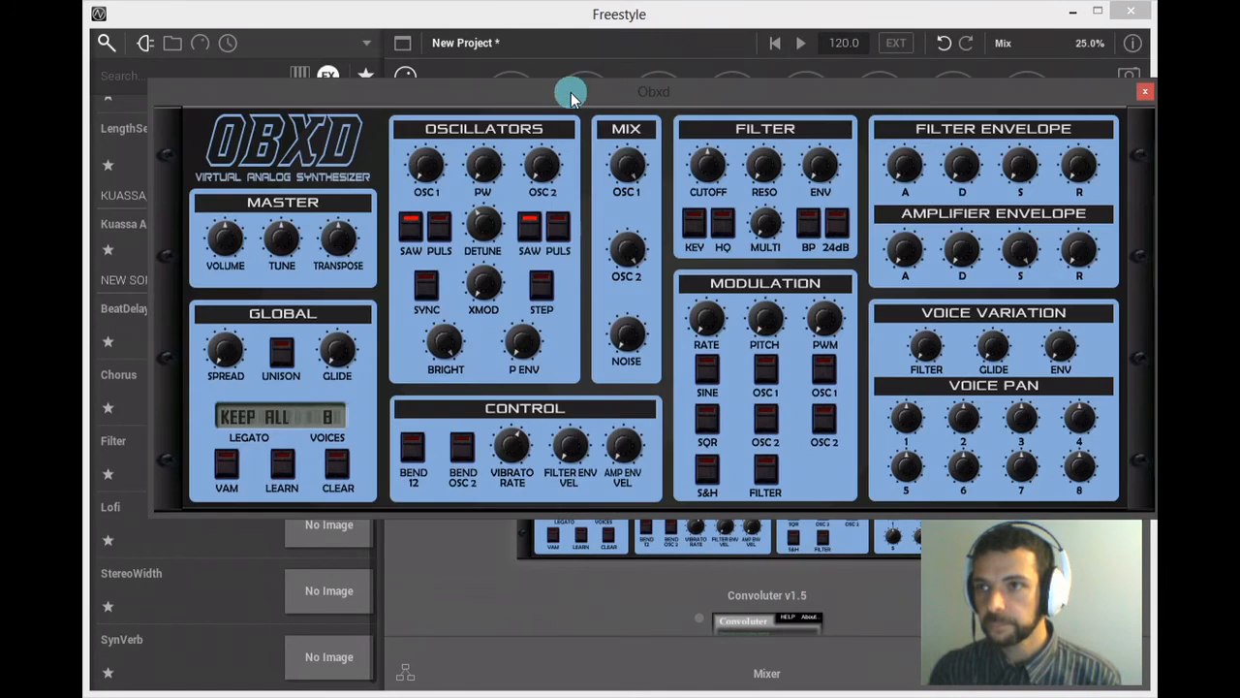
left_click_drag(571, 92, 590, 280)
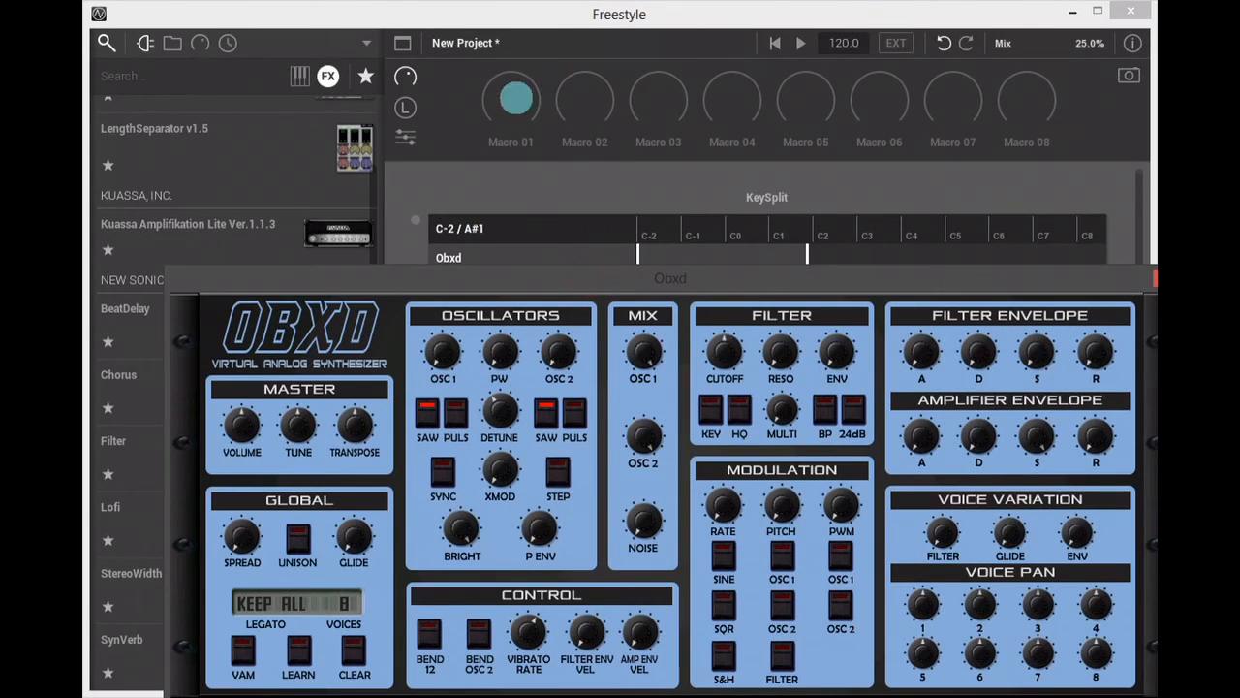
left_click(409, 109)
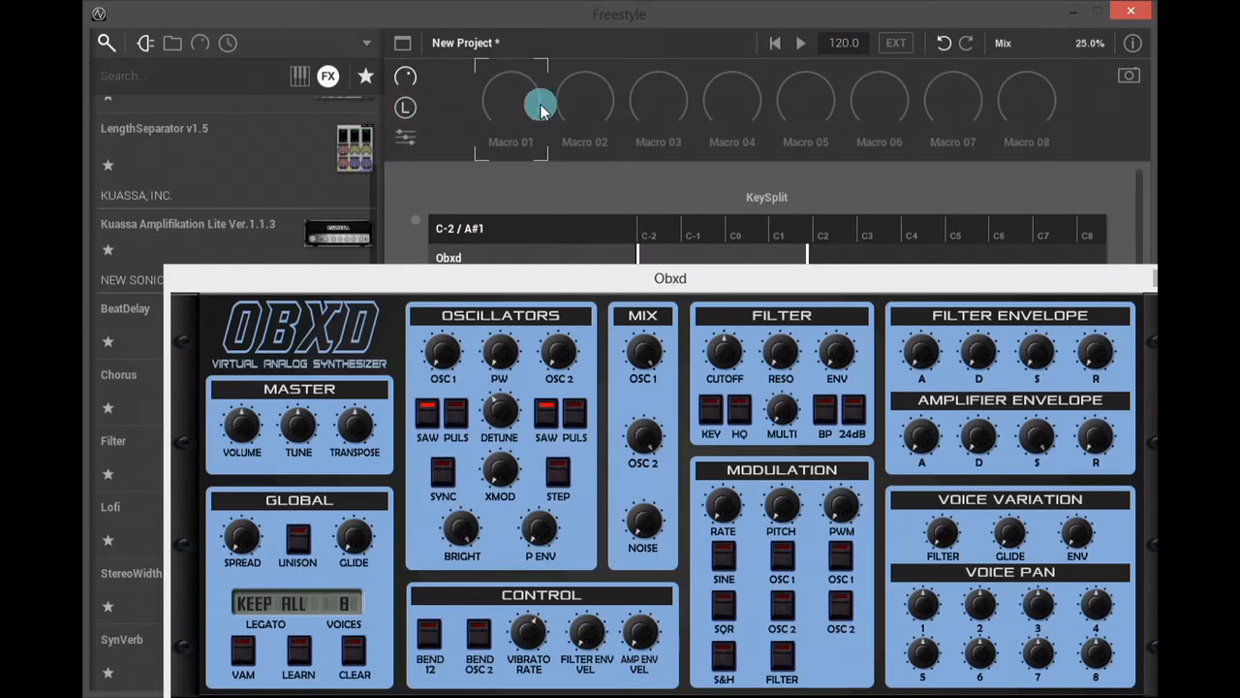
left_click(723, 353)
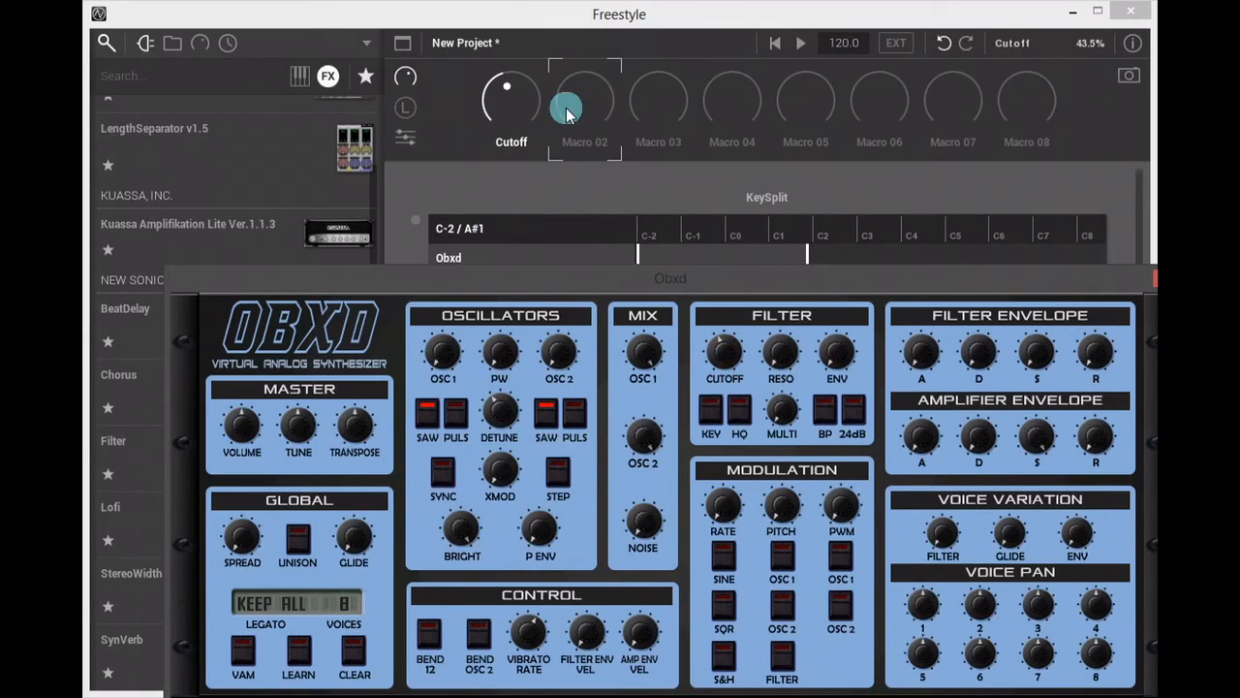
left_click(785, 356)
left_click_drag(790, 353, 790, 346)
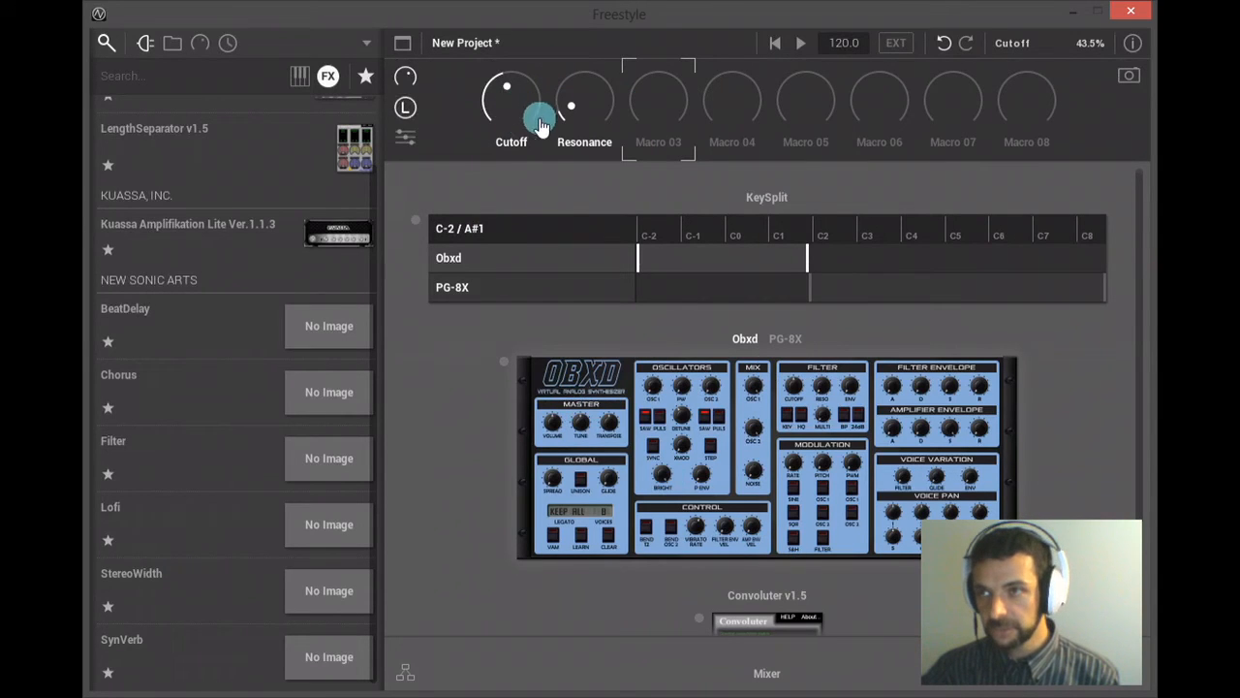
Display PG-8X from the key split and open the SynVerb effect in its chain
left_click(482, 283)
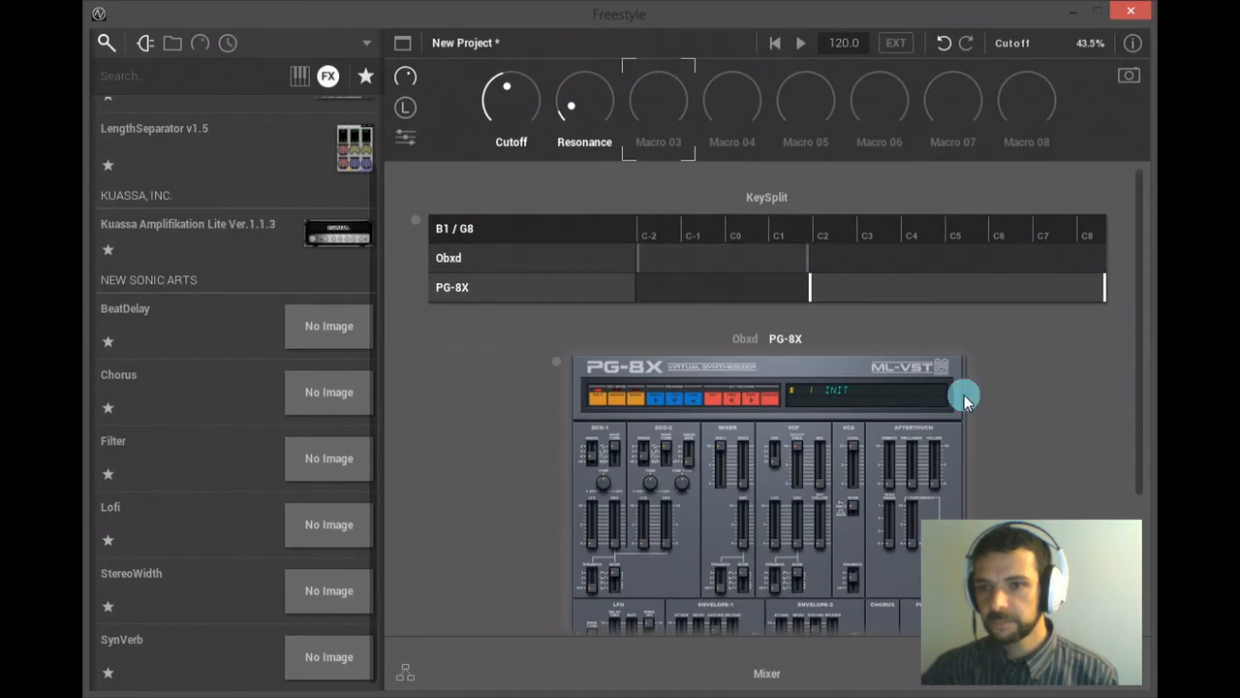
scroll(936, 424, "down", 3)
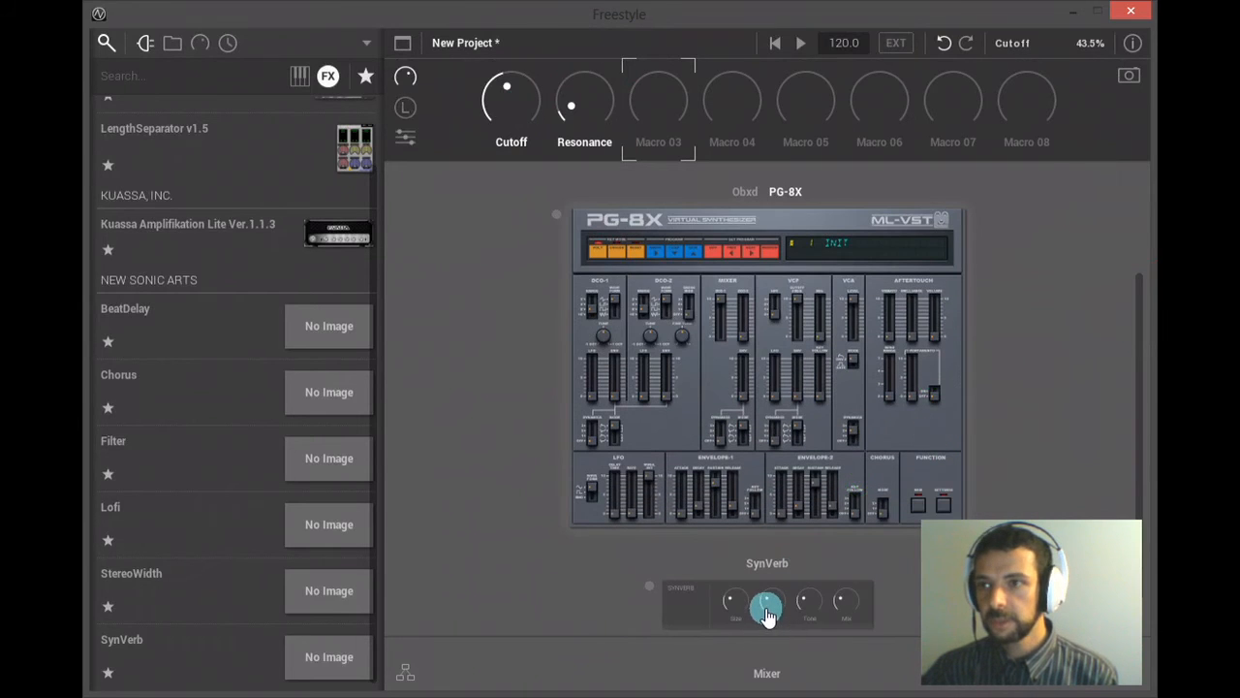
left_click(767, 609)
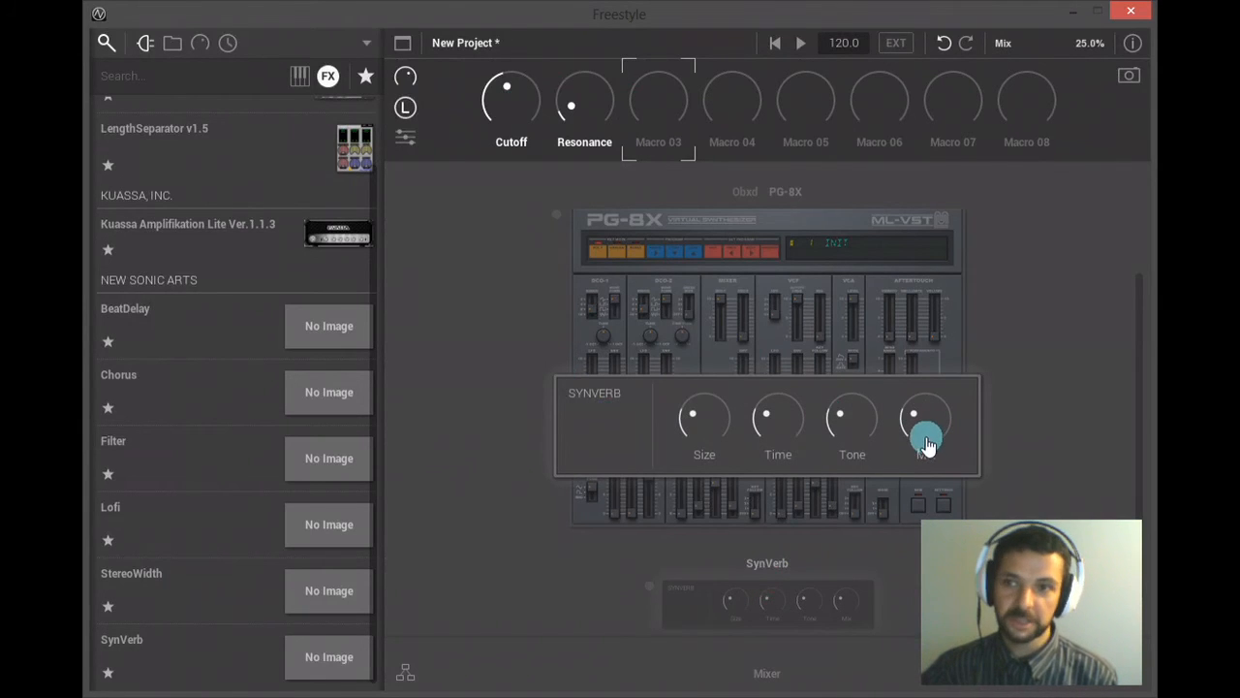
Add SynVerb's Mix as a second destination of the Cutoff macro and rename the macro Multi
mouse_move(523, 106)
left_mouse_down()
mouse_move(407, 138)
mouse_move(457, 213)
mouse_move(514, 213)
mouse_move(506, 219)
mouse_move(565, 145)
mouse_move(520, 142)
left_mouse_up()
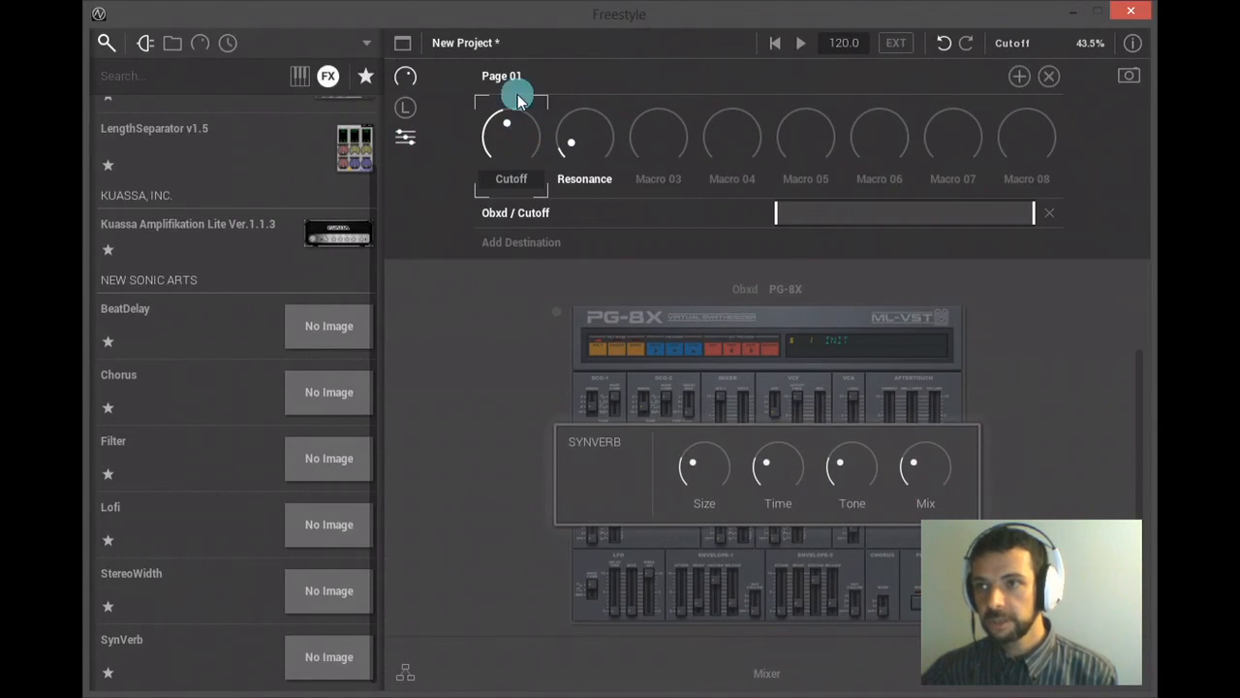
left_click(534, 244)
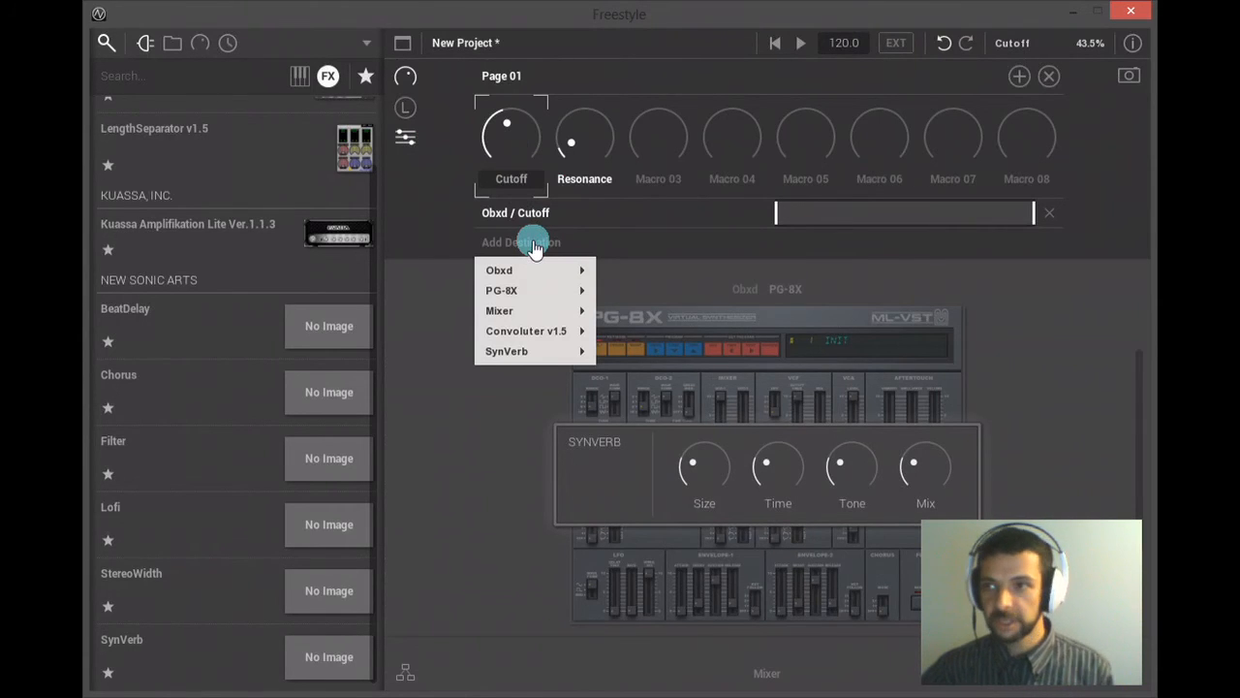
mouse_move(548, 351)
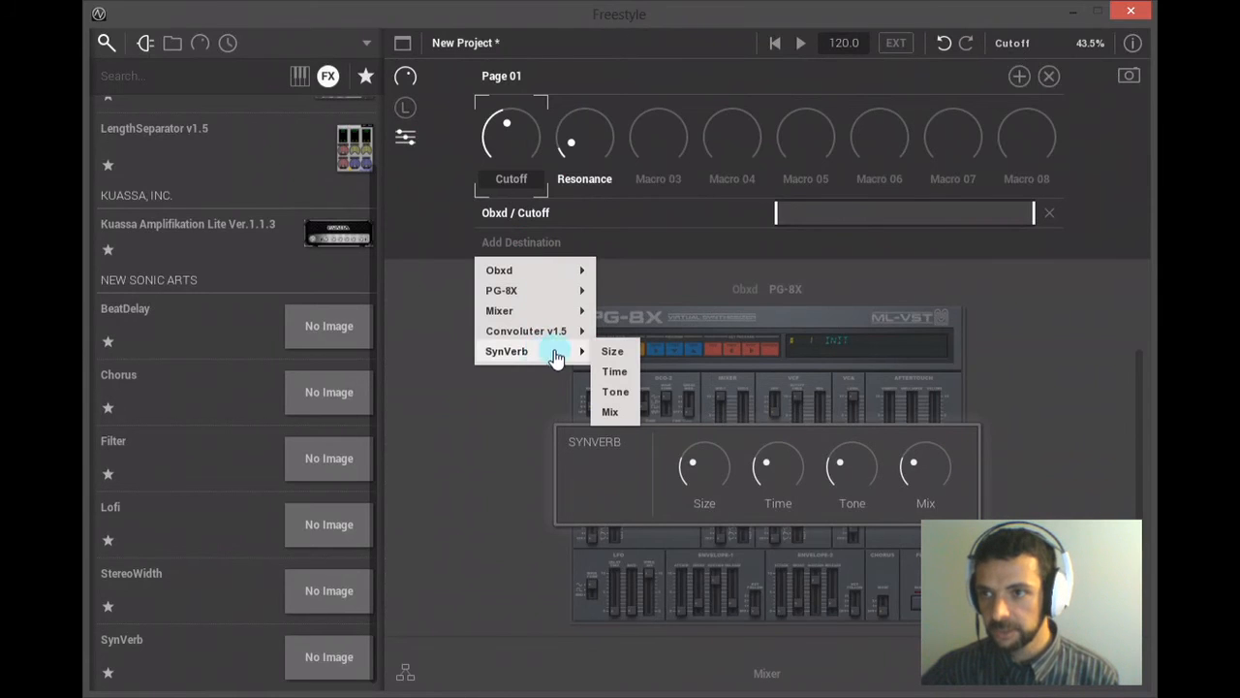
left_click(612, 413)
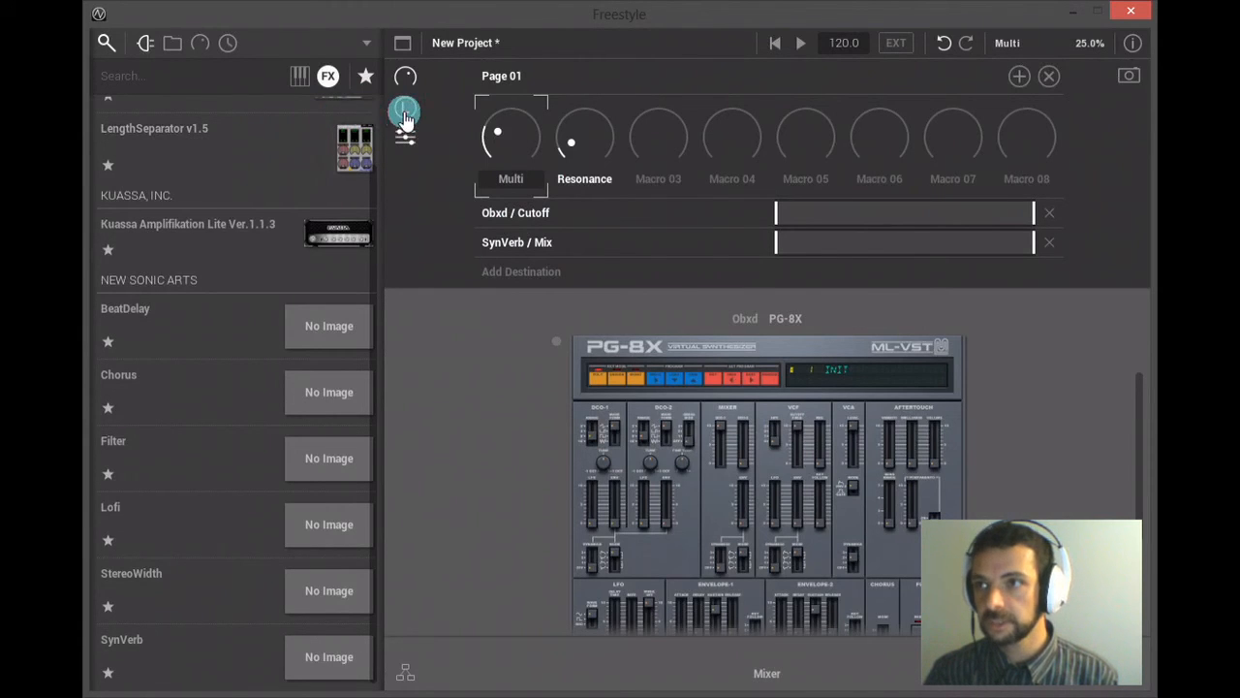
Show the controller template and use MIDI learn to assign CC116 to Multi and CC117 to Resonance
left_click(199, 49)
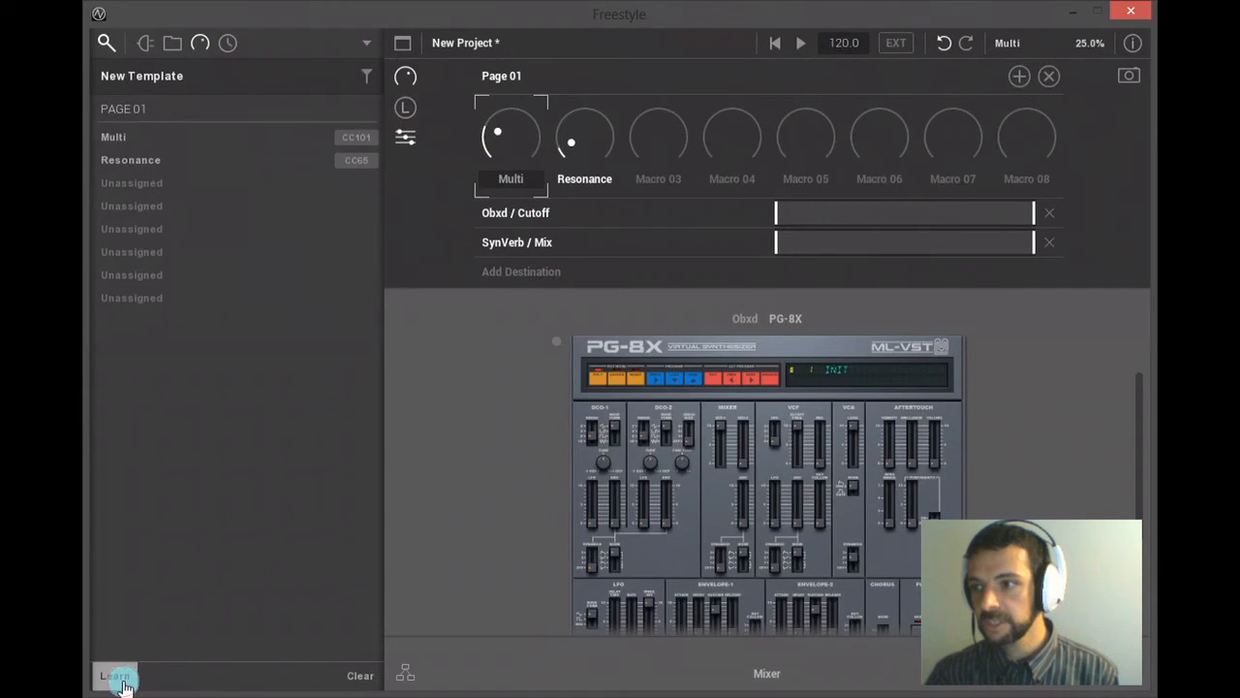
left_click(118, 677)
left_click(520, 143)
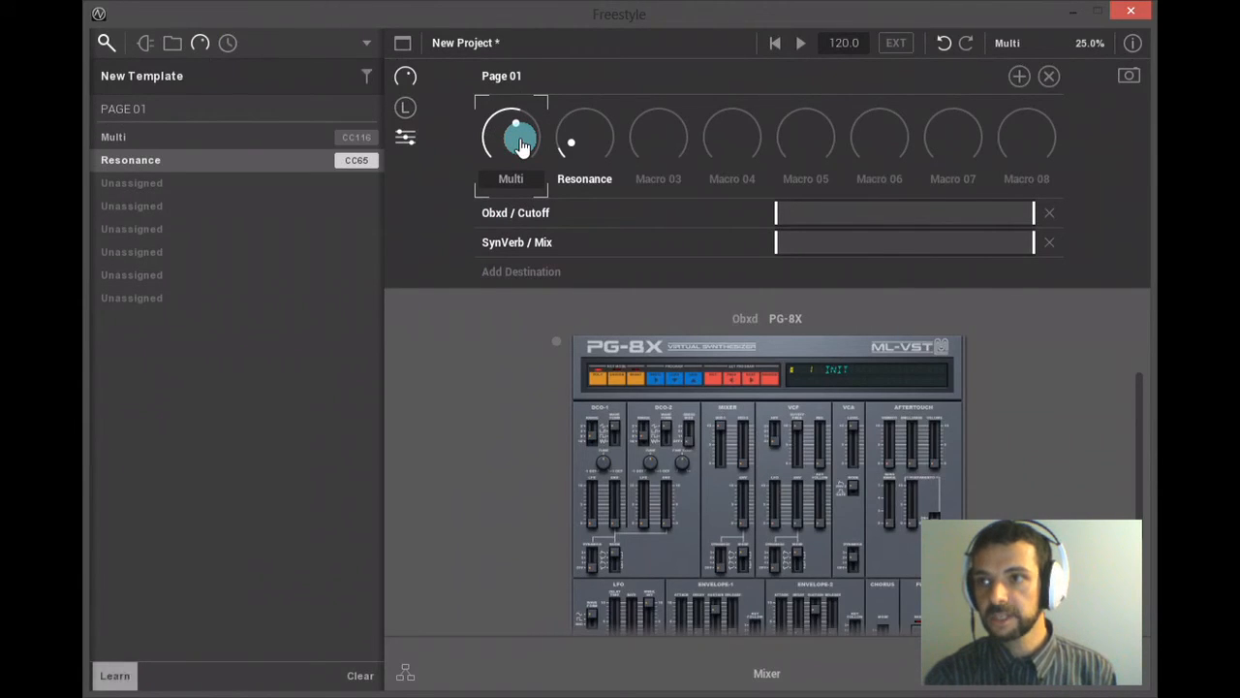
left_click(582, 141)
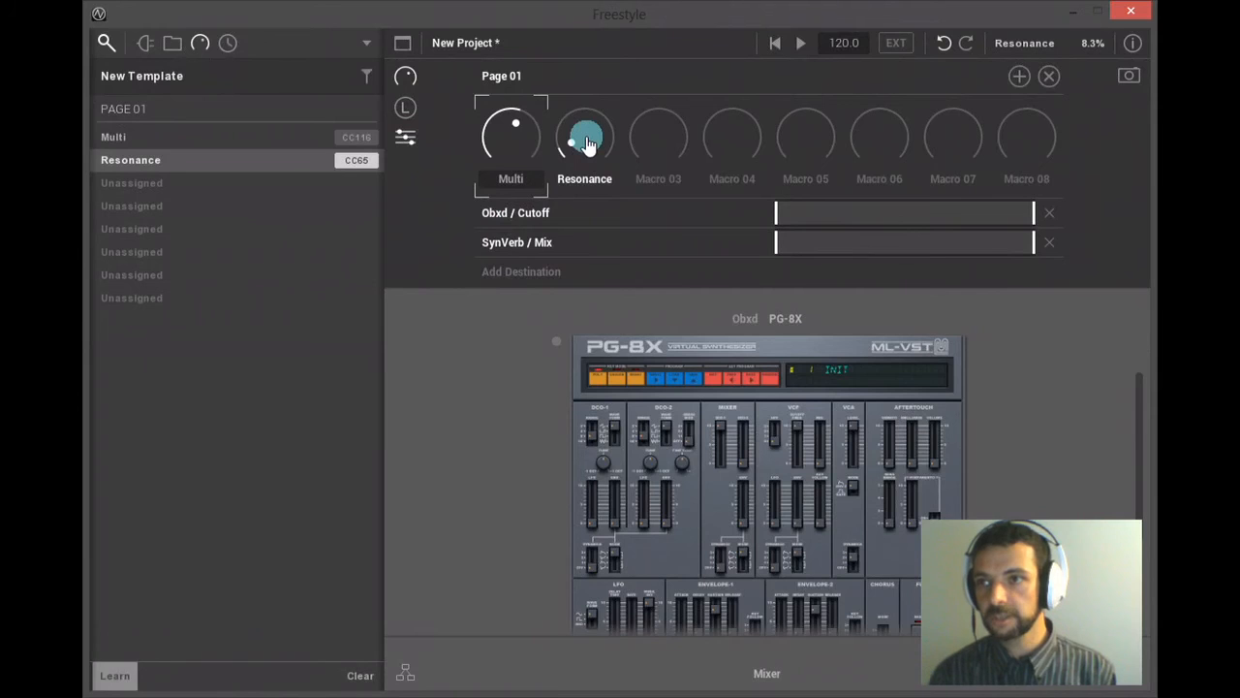
left_click(587, 143)
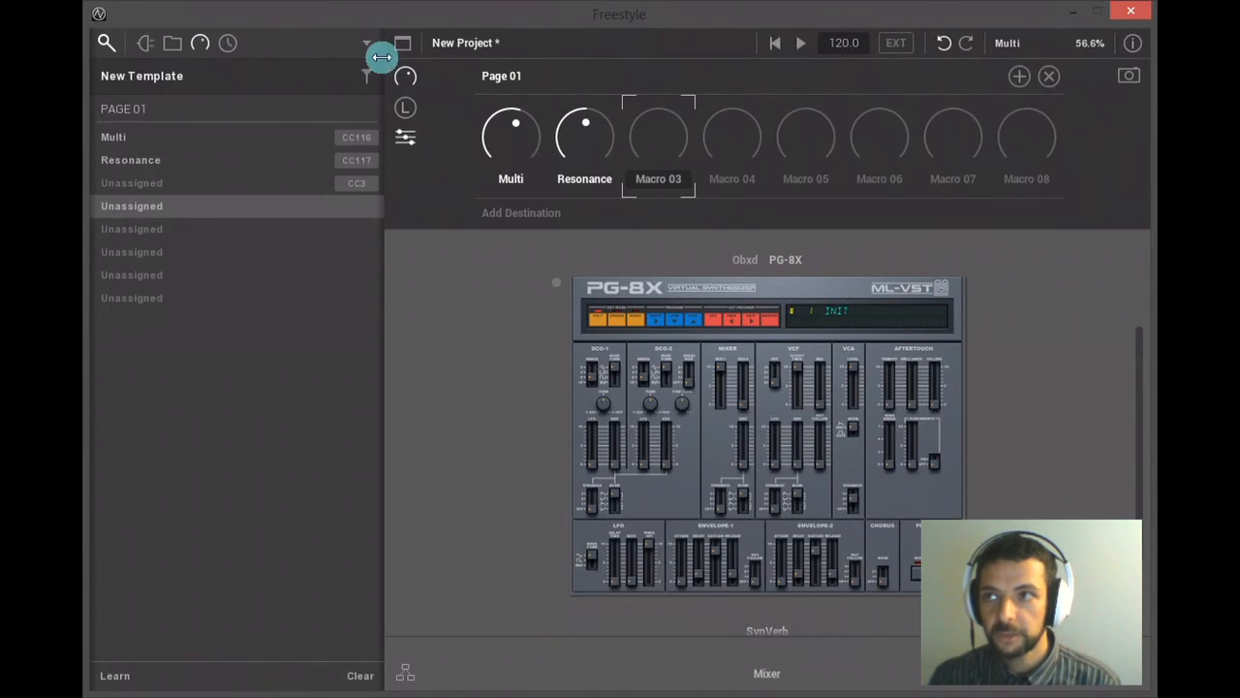
left_click(368, 44)
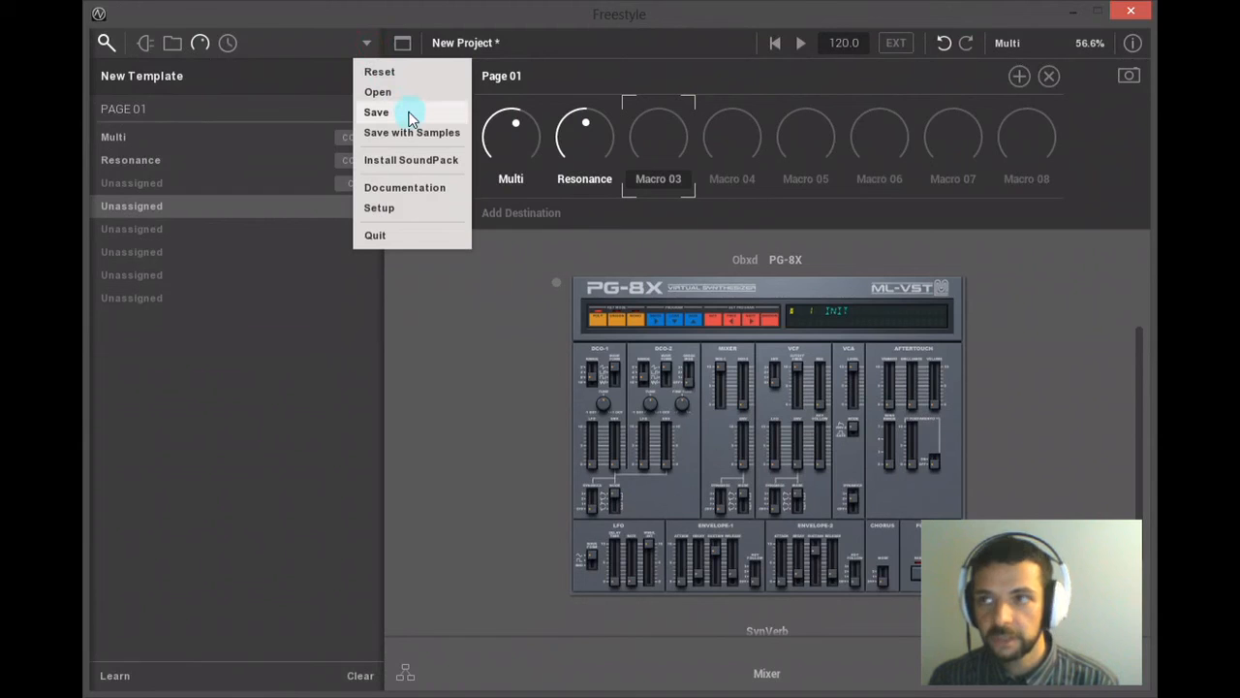
left_click(485, 345)
Open PG-8X's editor, adjust its aftertouch sliders with the aftertouch volume at 14, and close the editor
left_click(727, 379)
left_click_drag(785, 363, 874, 354)
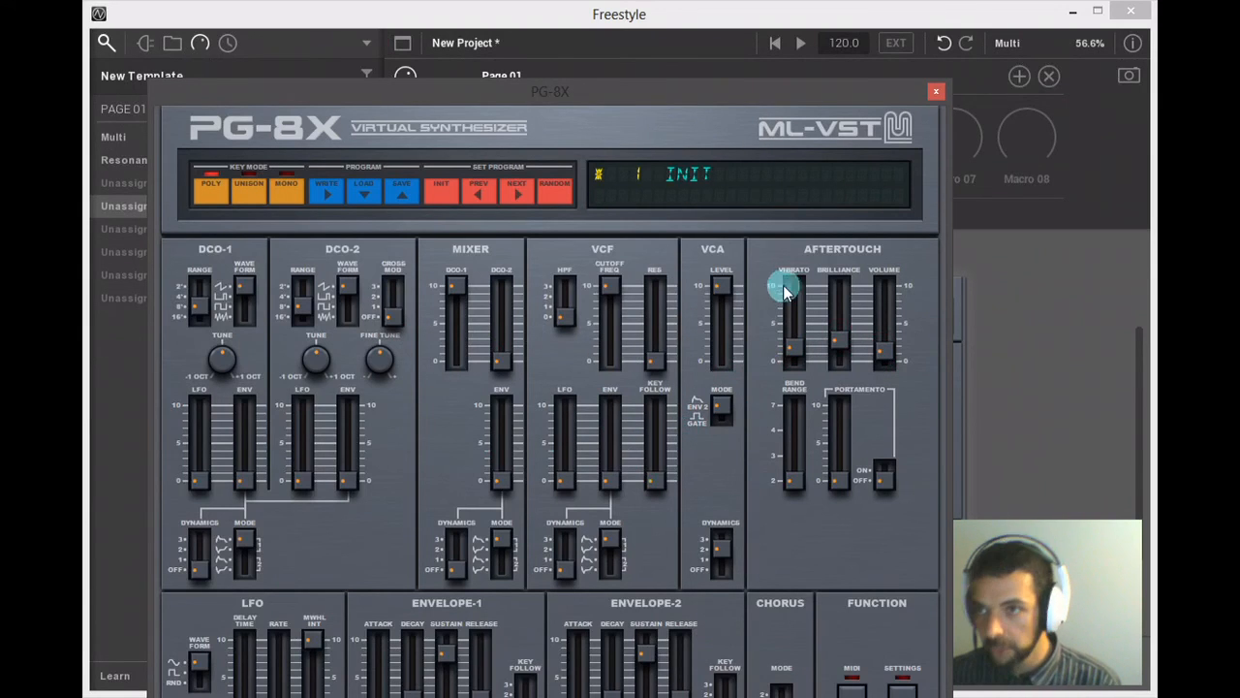
mouse_move(880, 359)
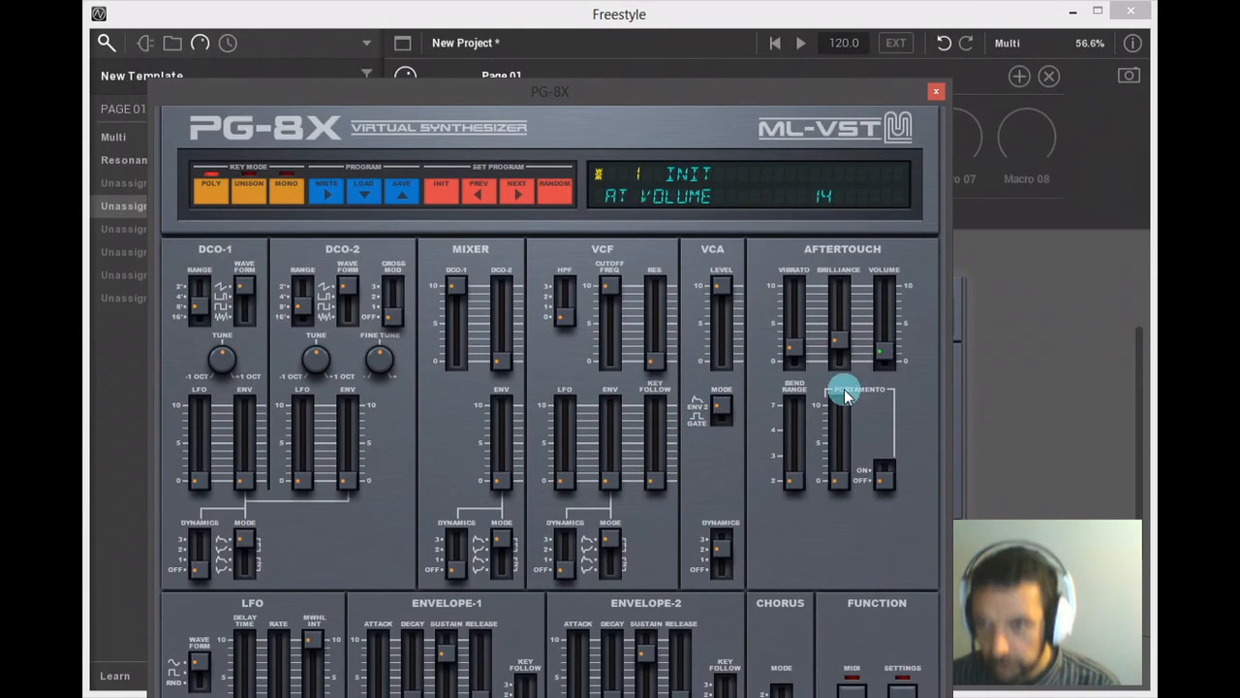
left_click(939, 89)
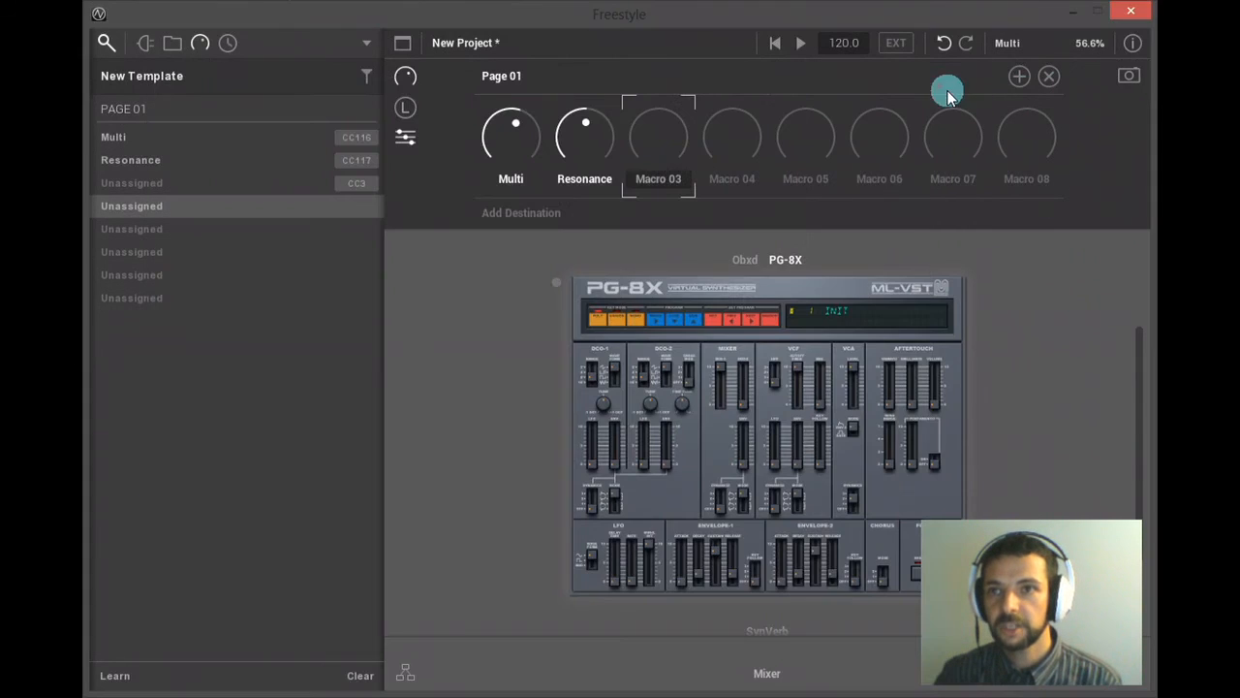
Show the snapshots, add a snapshot of the current settings, and rename it Setup 01
left_click(1129, 75)
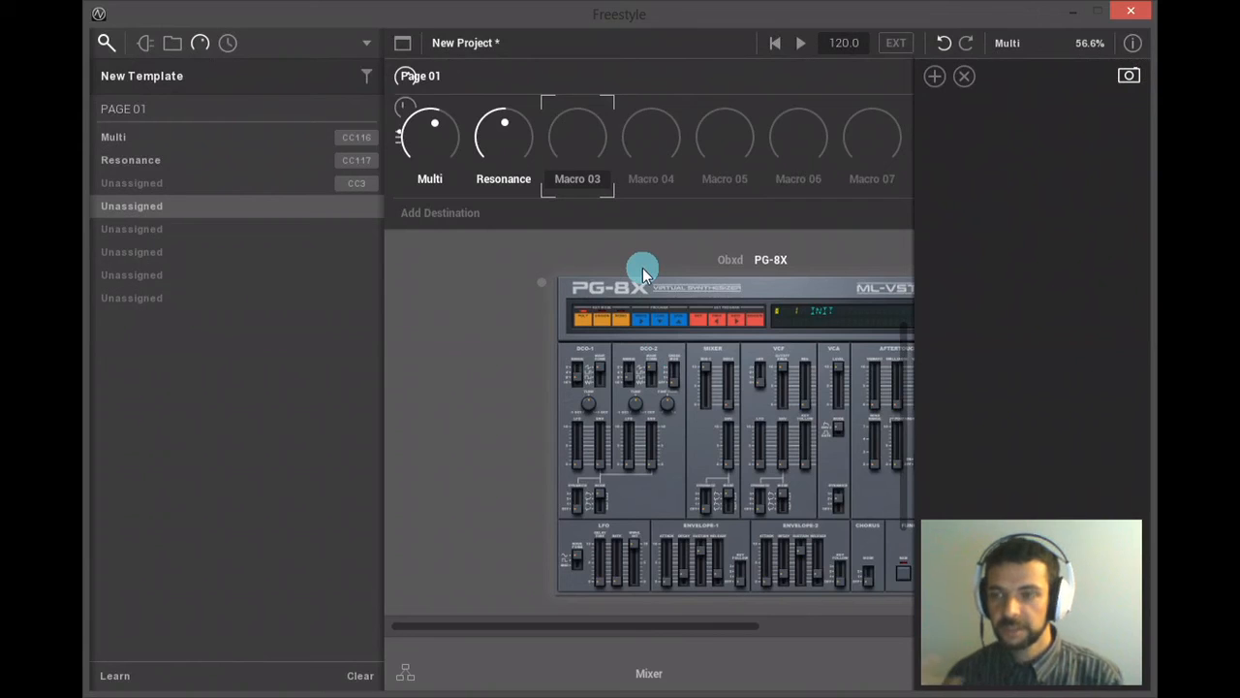
left_click(934, 77)
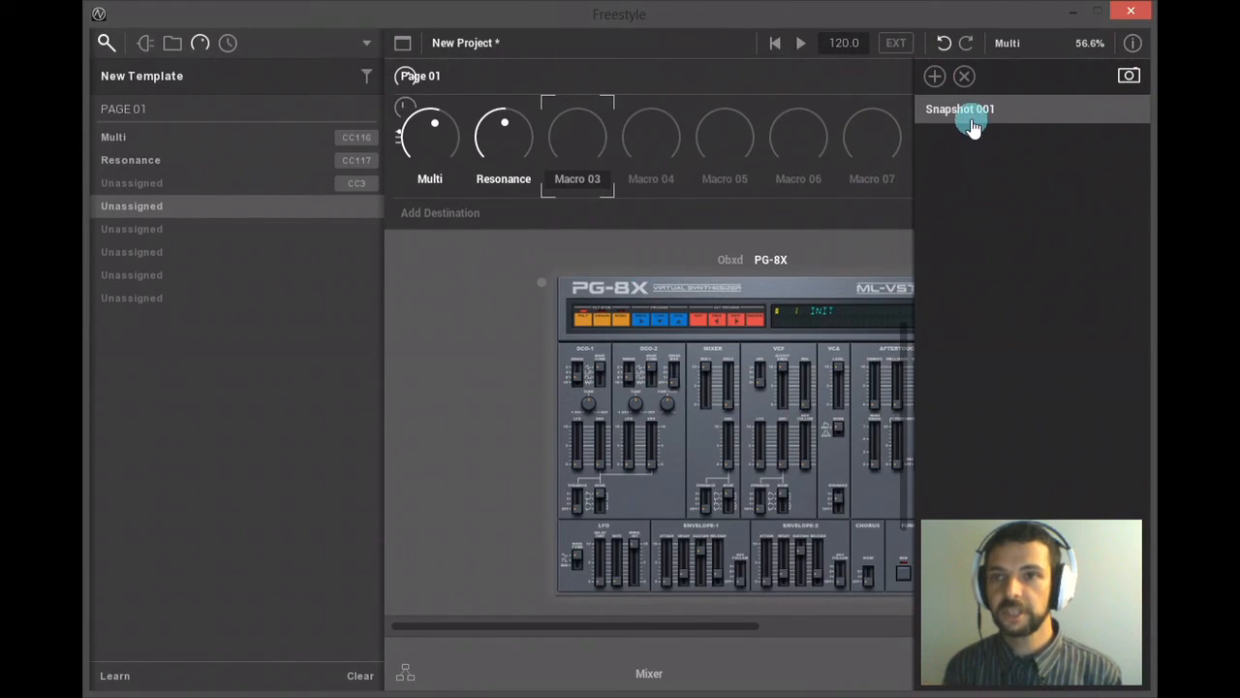
double_click(972, 112)
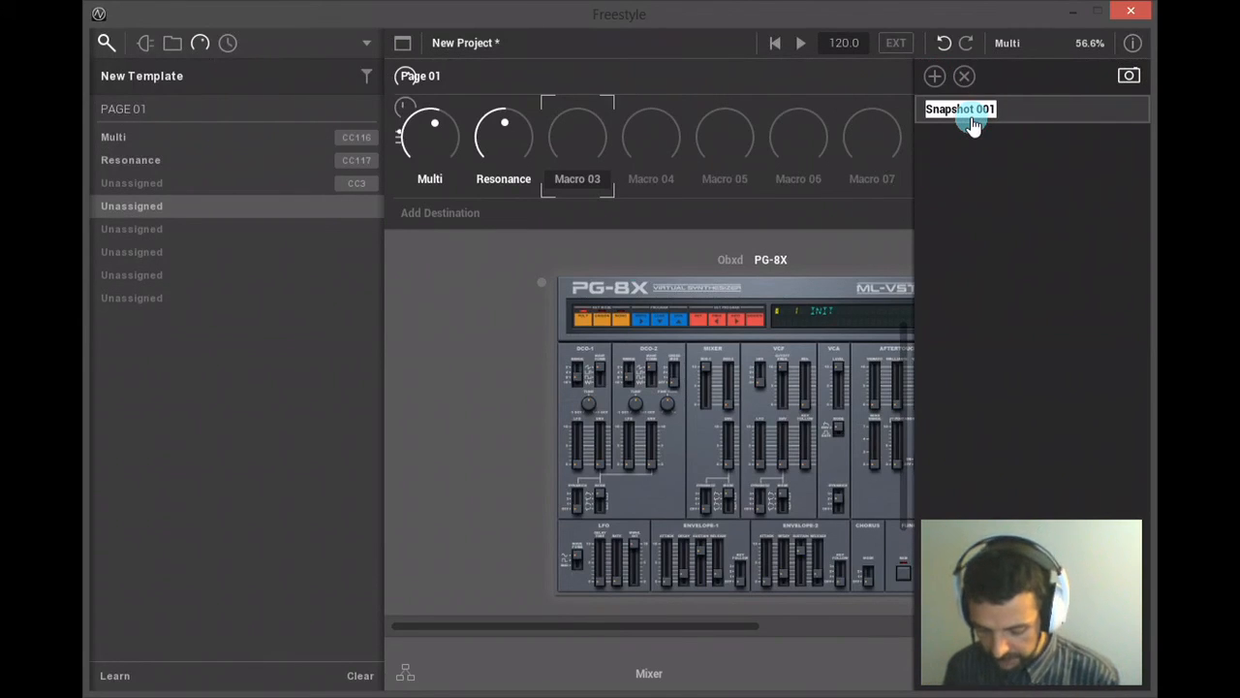
type("Setup")
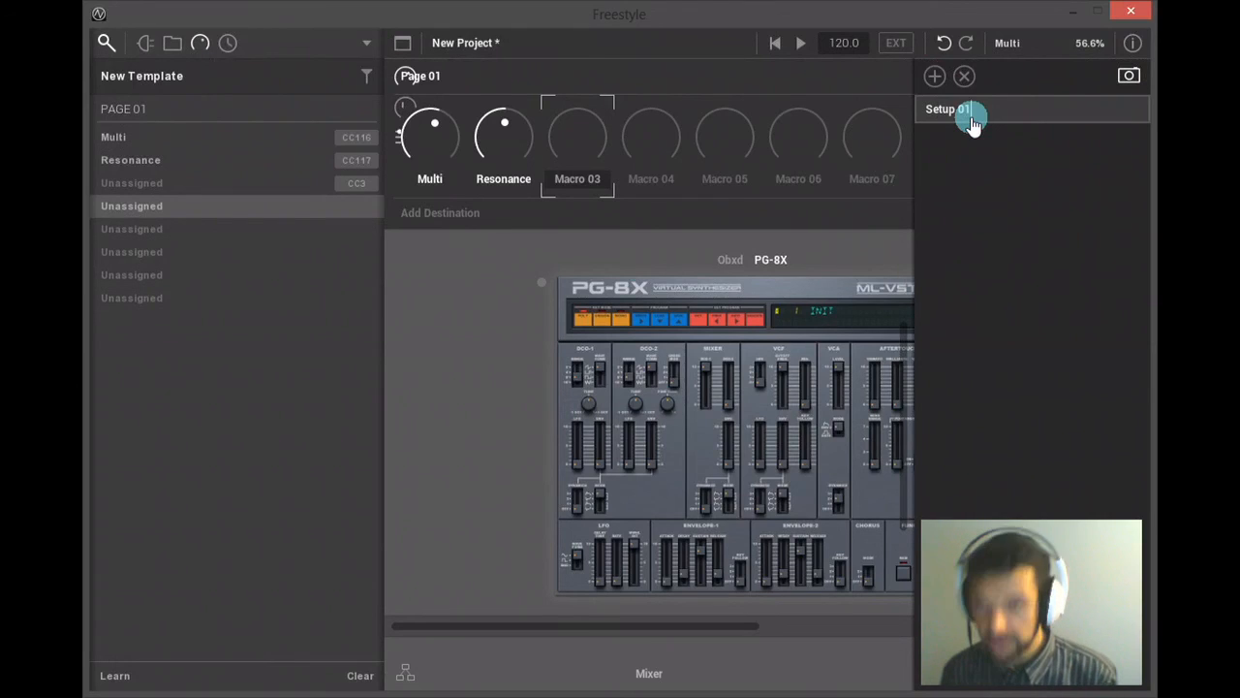
key("Return")
Raise PG-8X's aftertouch vibrato and brilliance in its editor and set the aftertouch volume to 24
left_click(747, 313)
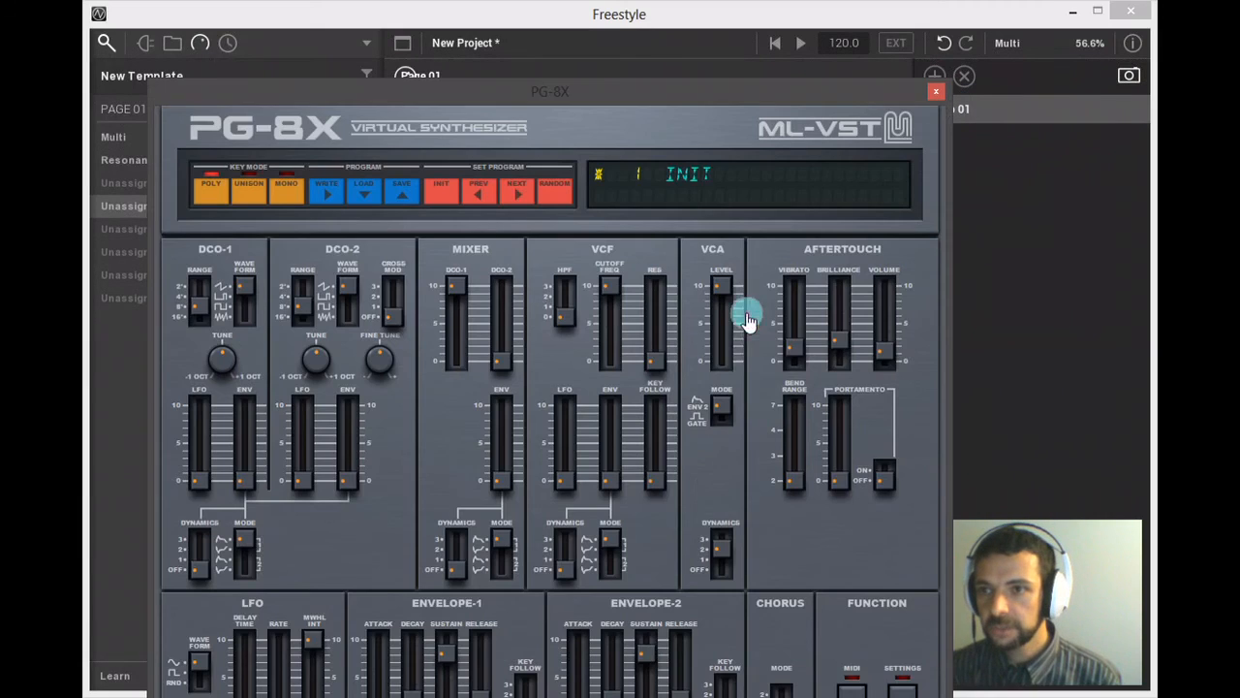
left_click_drag(783, 355, 877, 335)
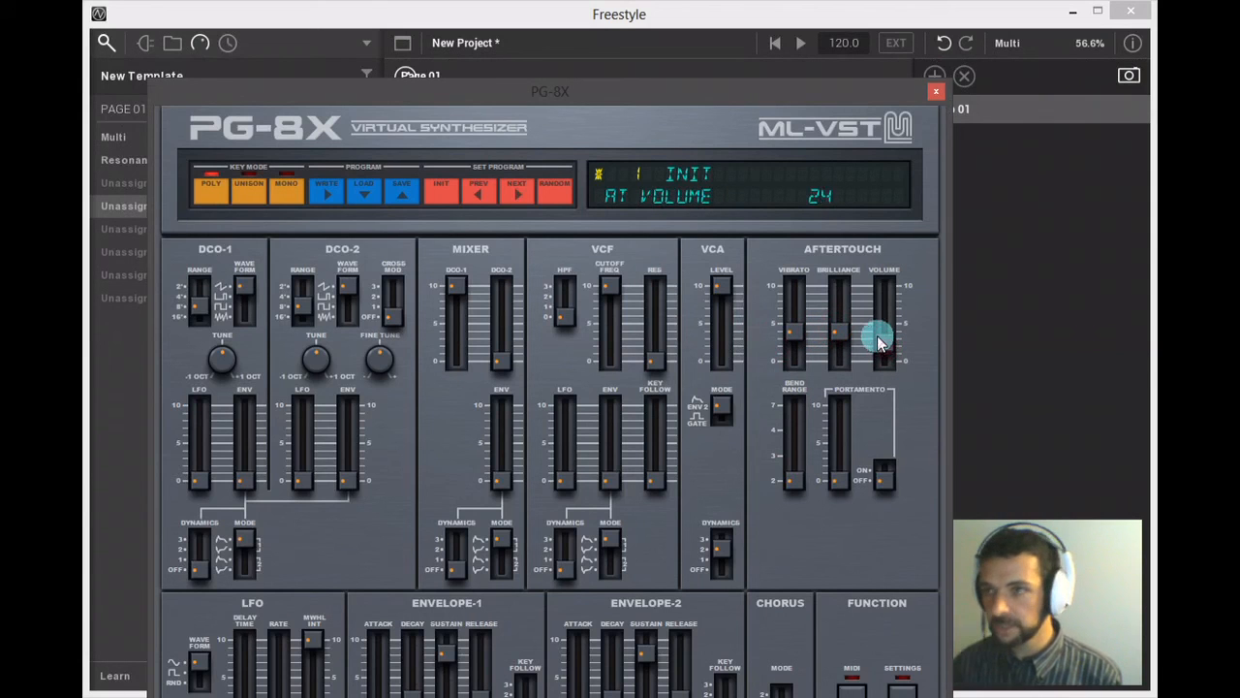
left_click(937, 95)
Close PG-8X's editor and rename the second snapshot Setup 2
left_click(932, 77)
double_click(982, 138)
type("S")
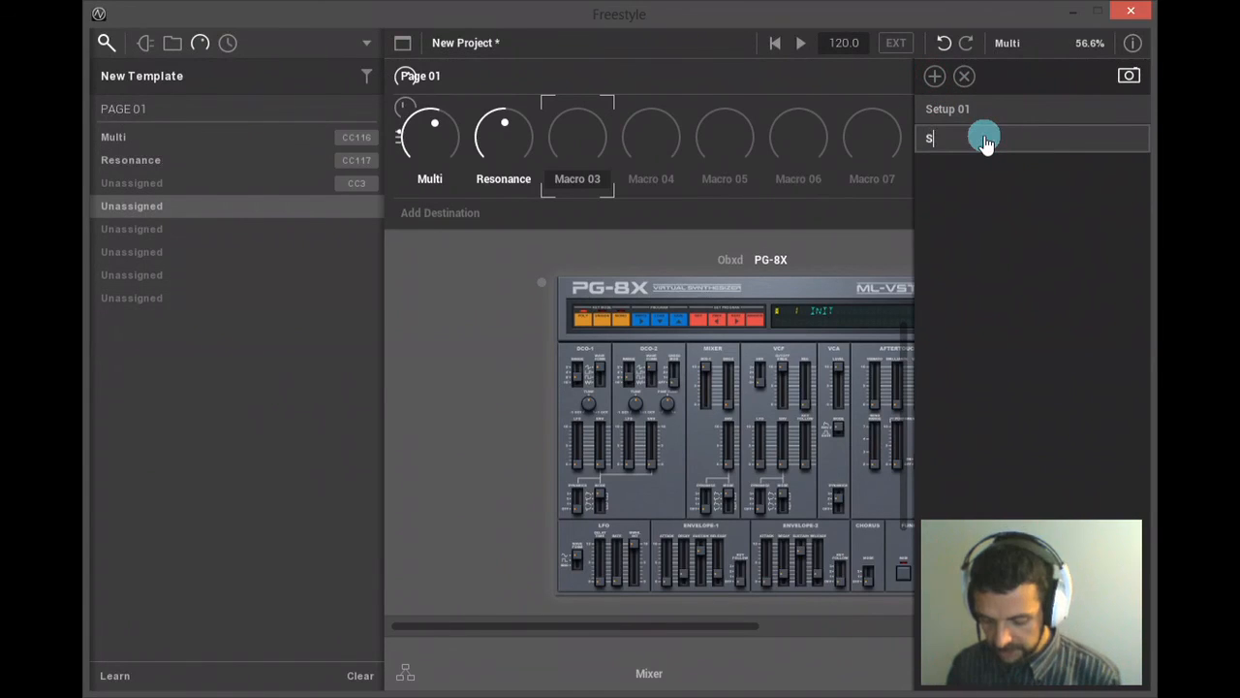
type("et up 2")
key("Return")
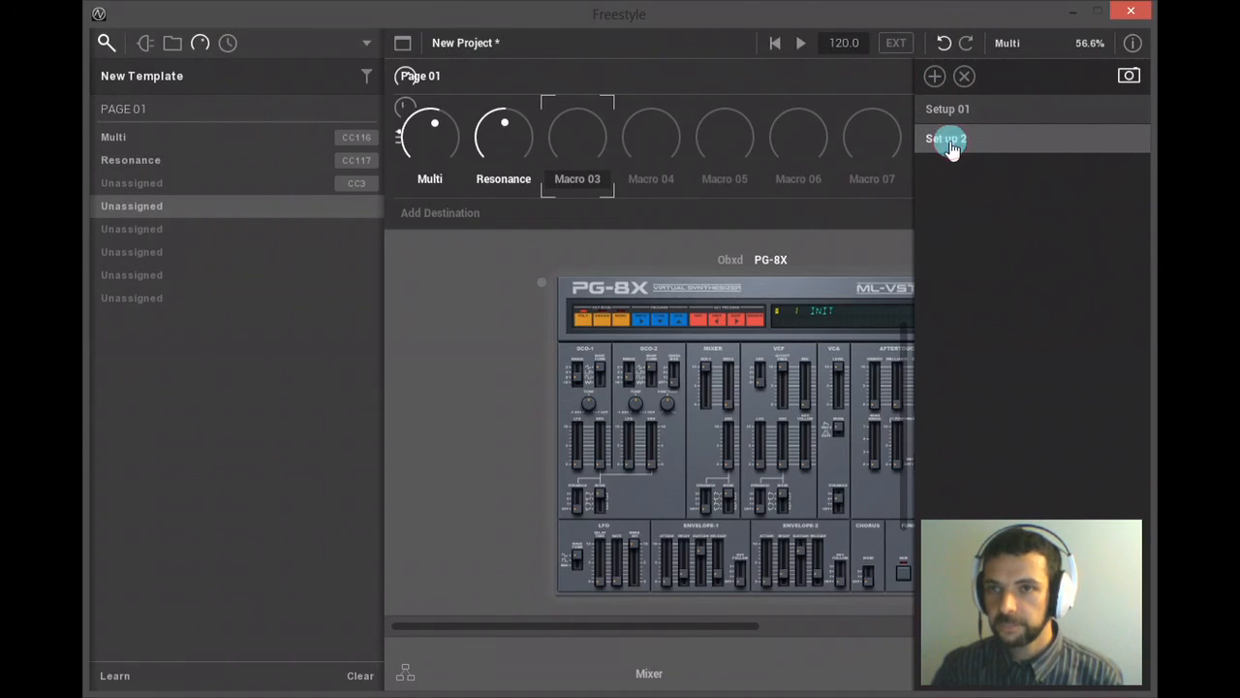
double_click(947, 142)
left_click(947, 143)
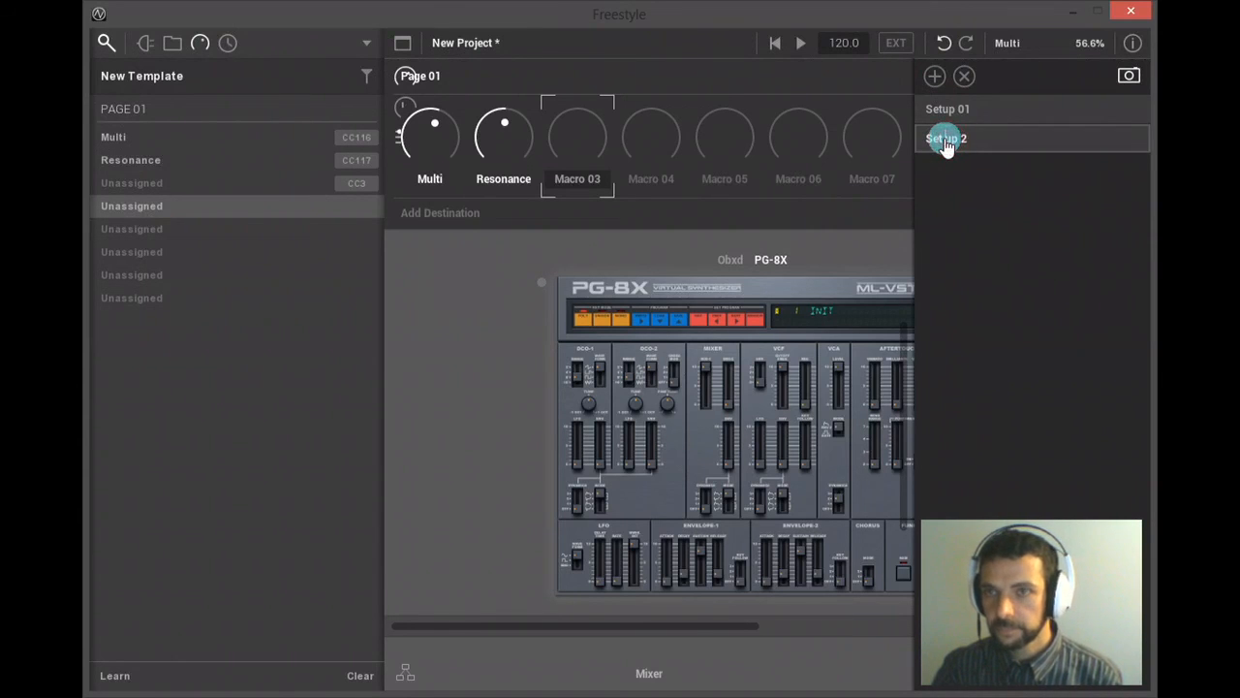
Open PG-8X's editor beside the snapshot list and compare its aftertouch sliders by recalling Setup 01, then Setup 2
left_click(870, 297)
left_click_drag(825, 92, 755, 97)
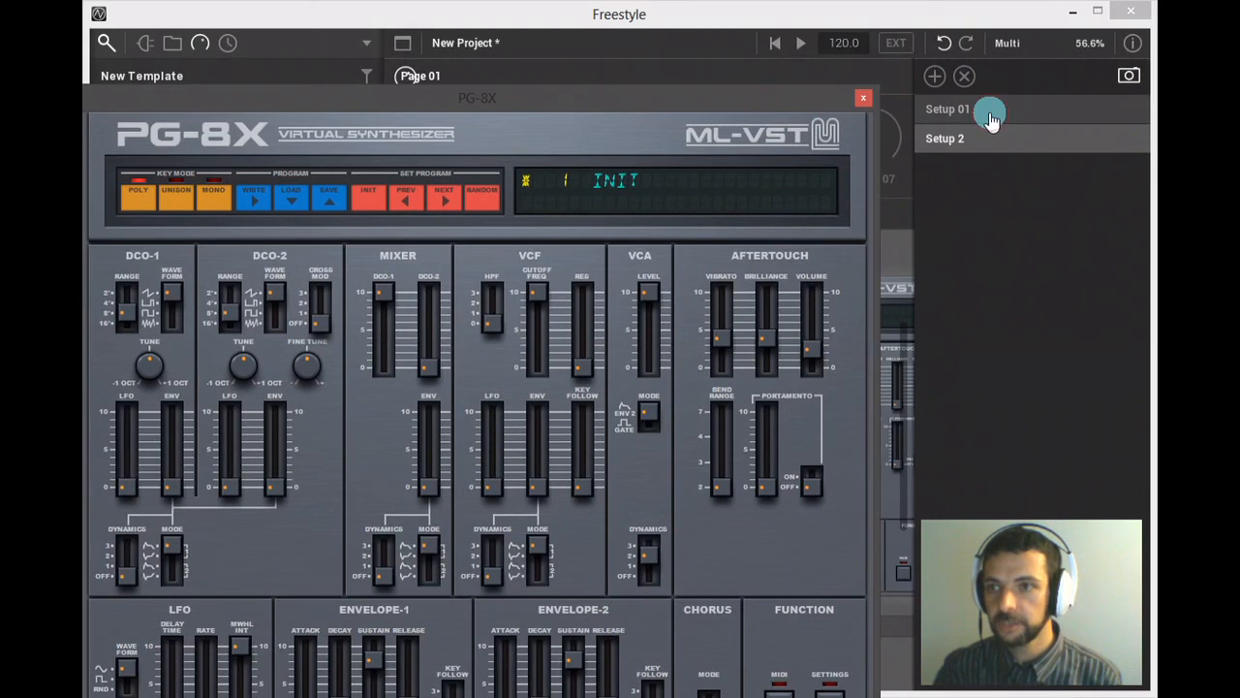
left_click(990, 116)
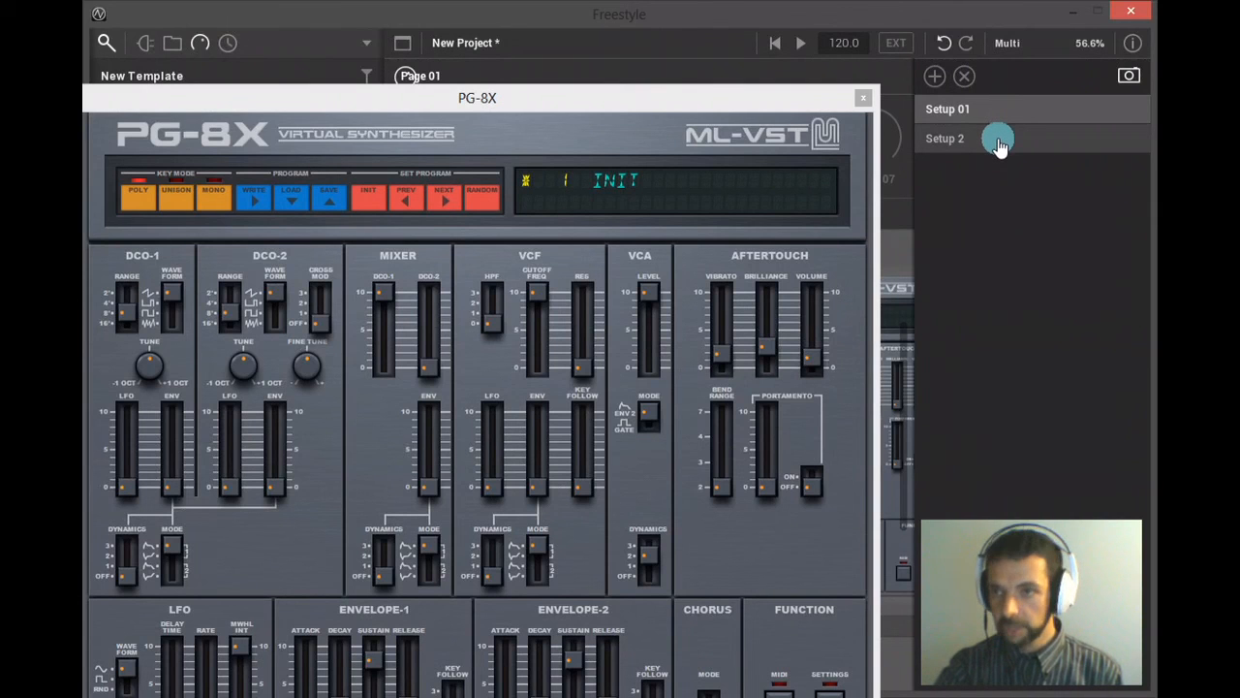
left_click(1000, 145)
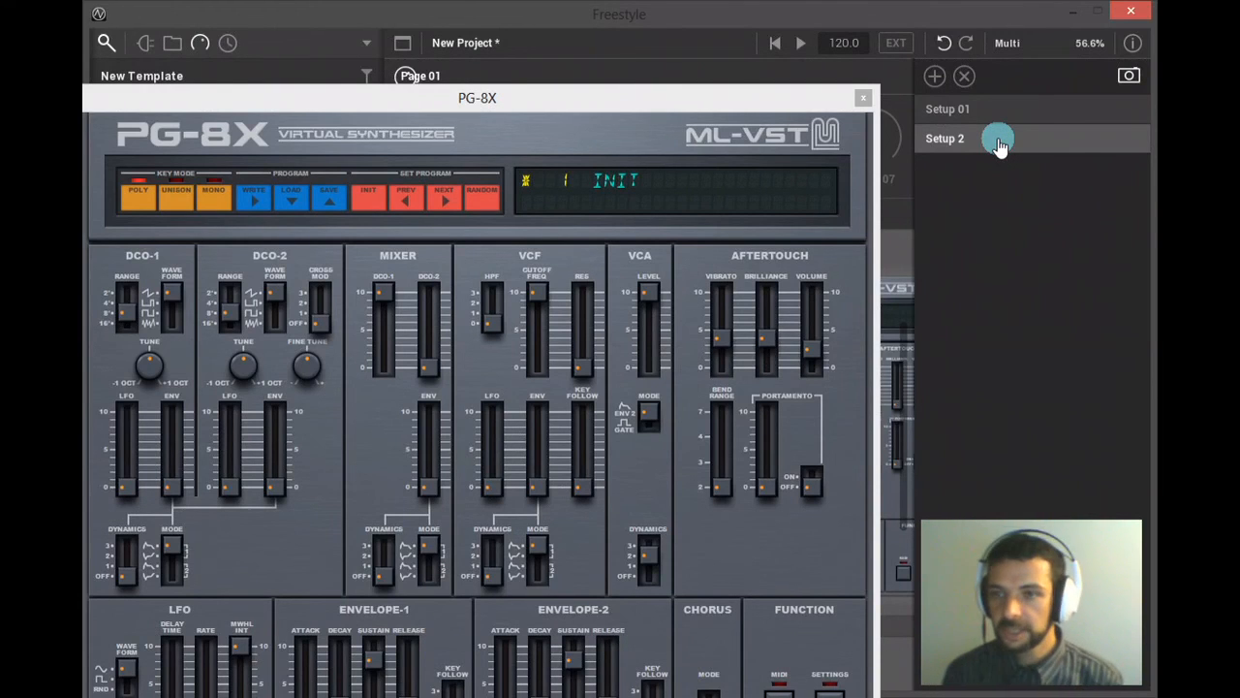
Add extra macro pages, delete the surplus ones to keep two, and name the pages Song 1 and SOng 2
left_click(410, 140)
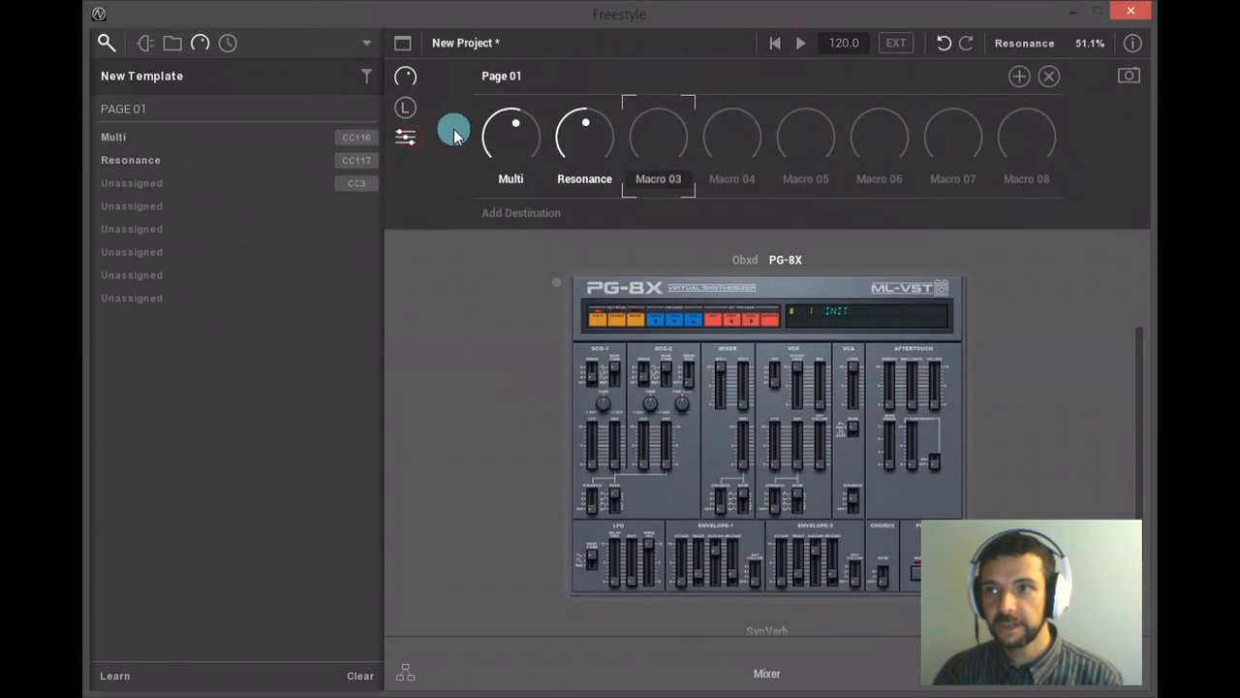
left_click(529, 122)
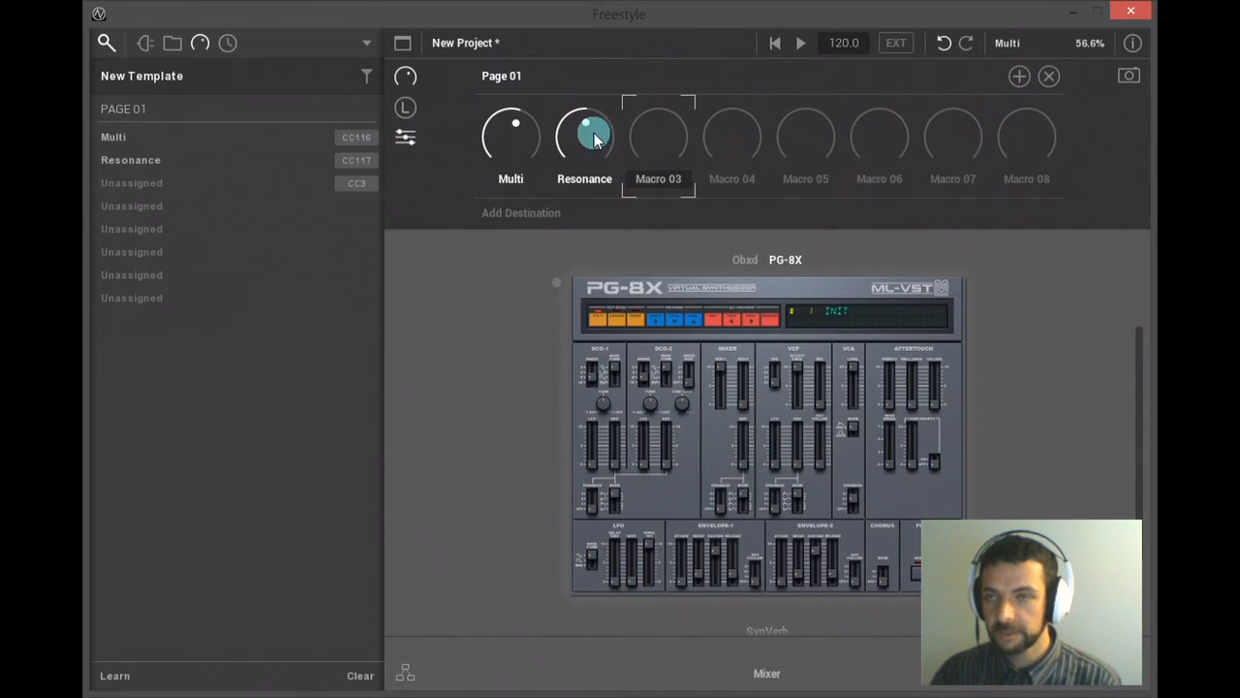
left_click(1022, 78)
left_click(1023, 77)
left_click(1024, 78)
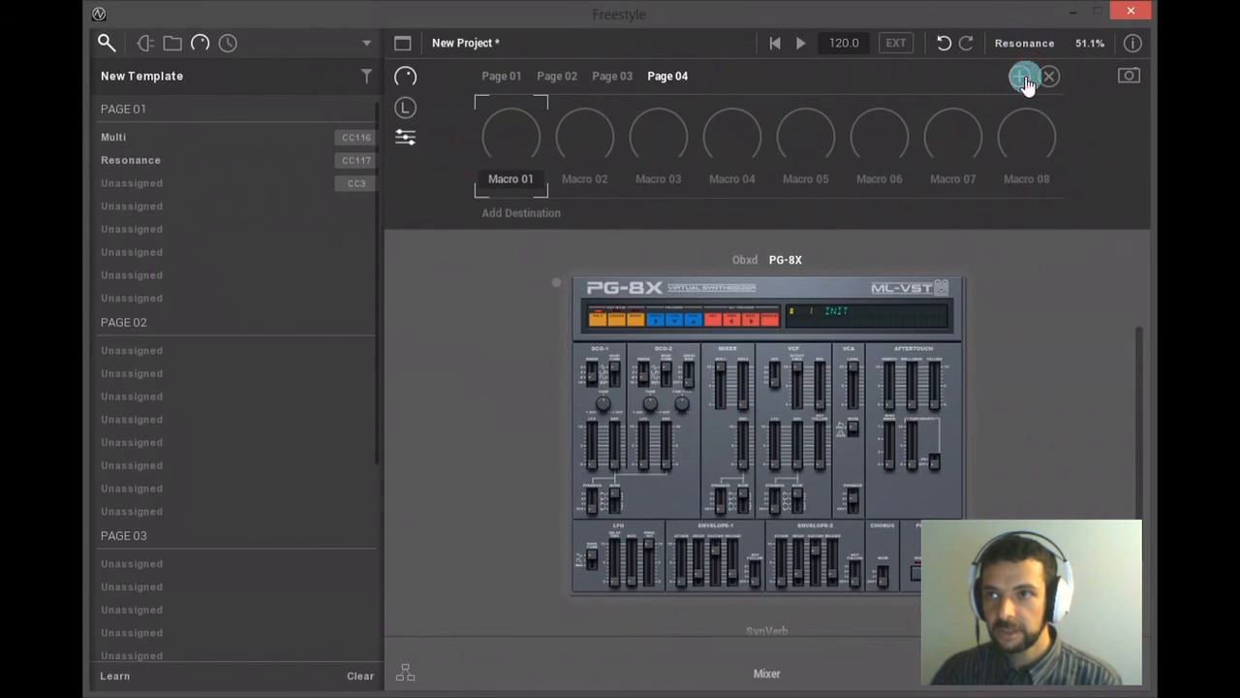
left_click(1054, 77)
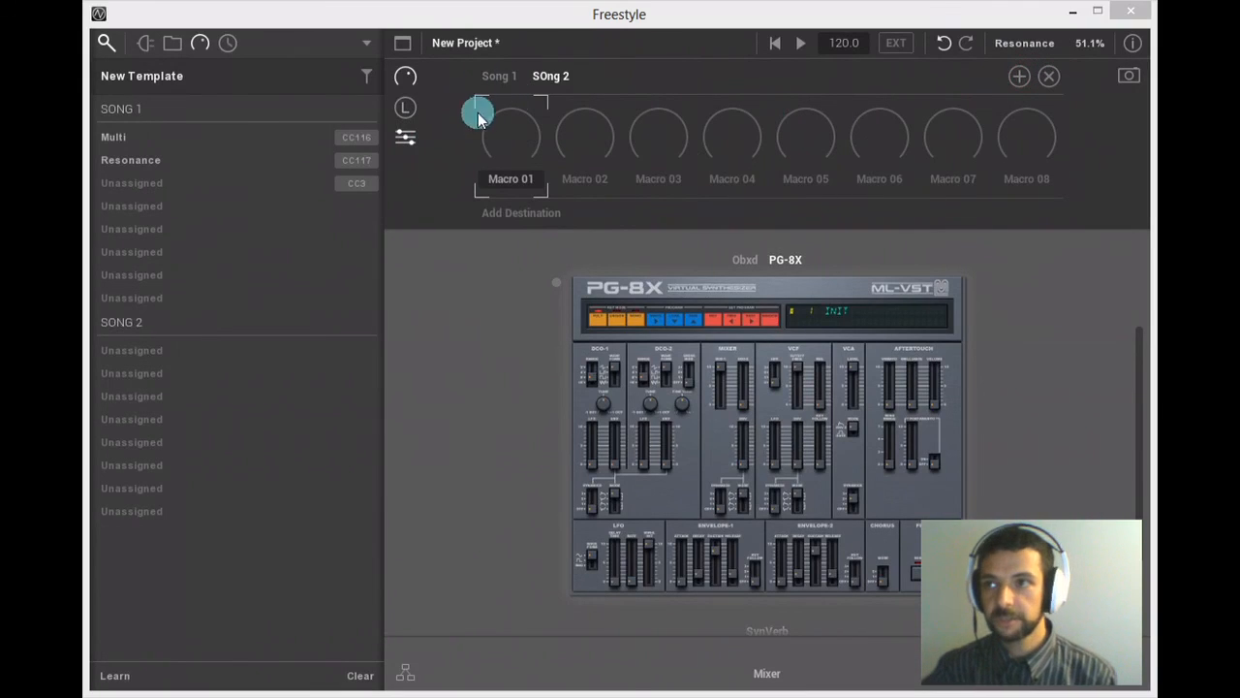
Assign the mixer's Obxd and PG-8X channel enable switches to the first two macros of SOng 2 and close macro editing
left_click(782, 672)
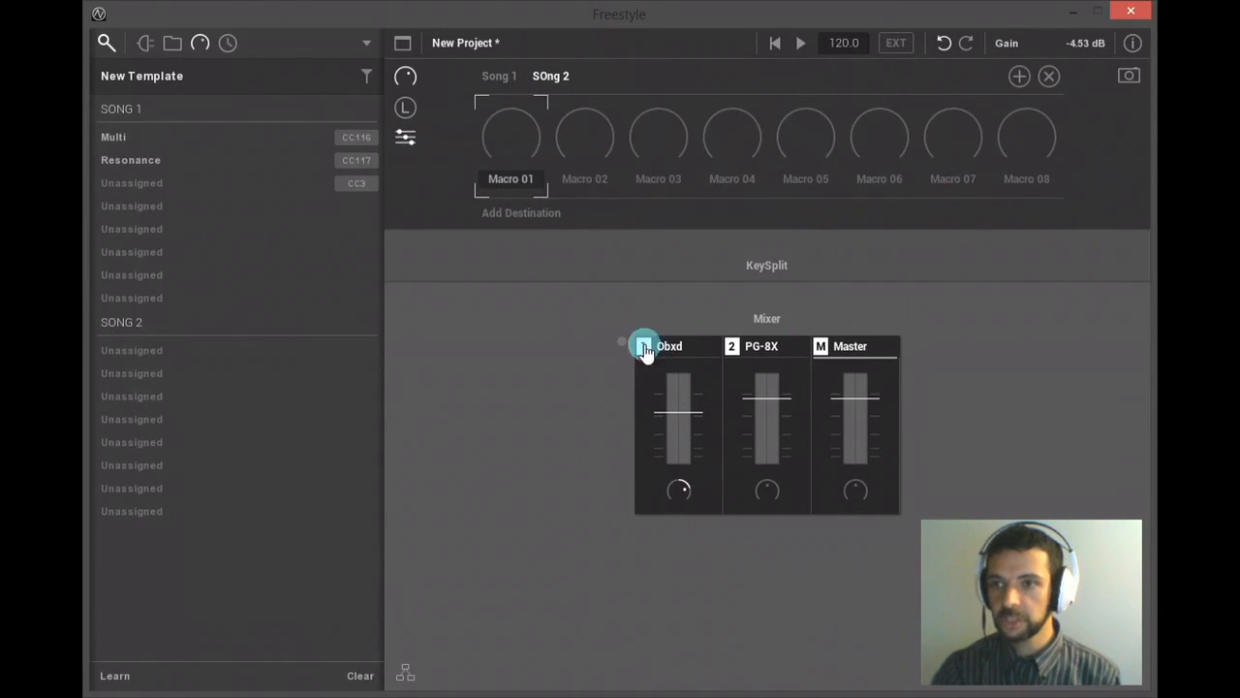
left_click(564, 187)
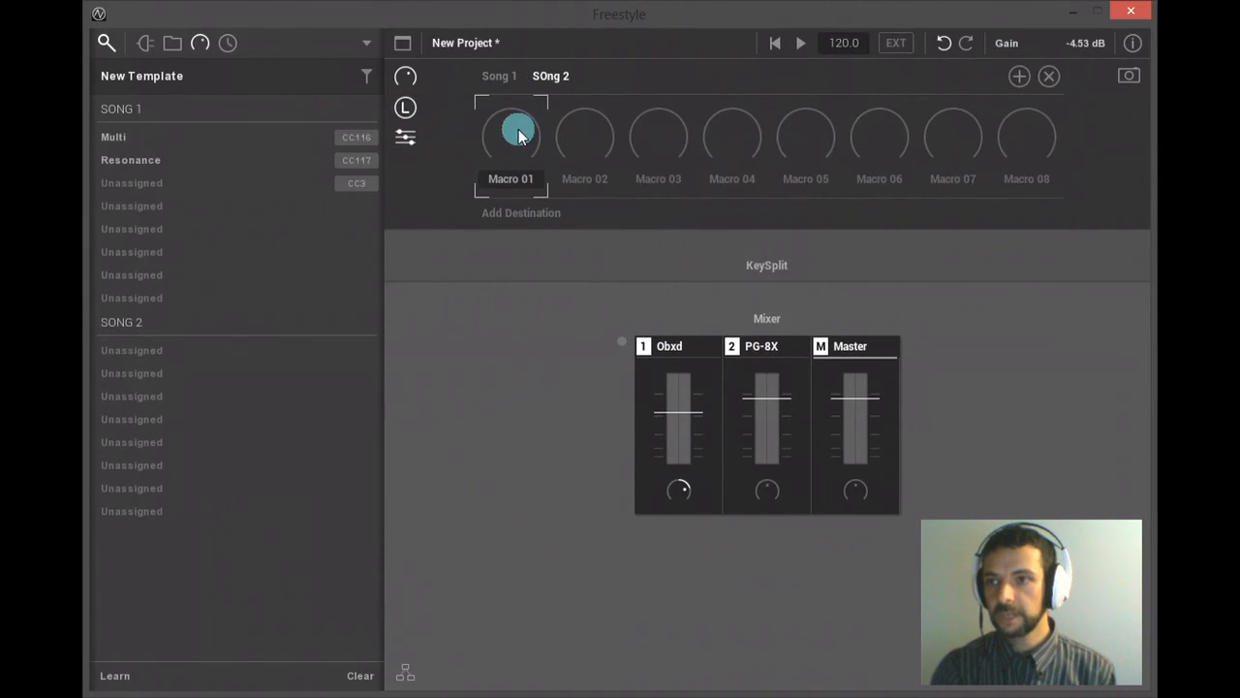
left_click(645, 349)
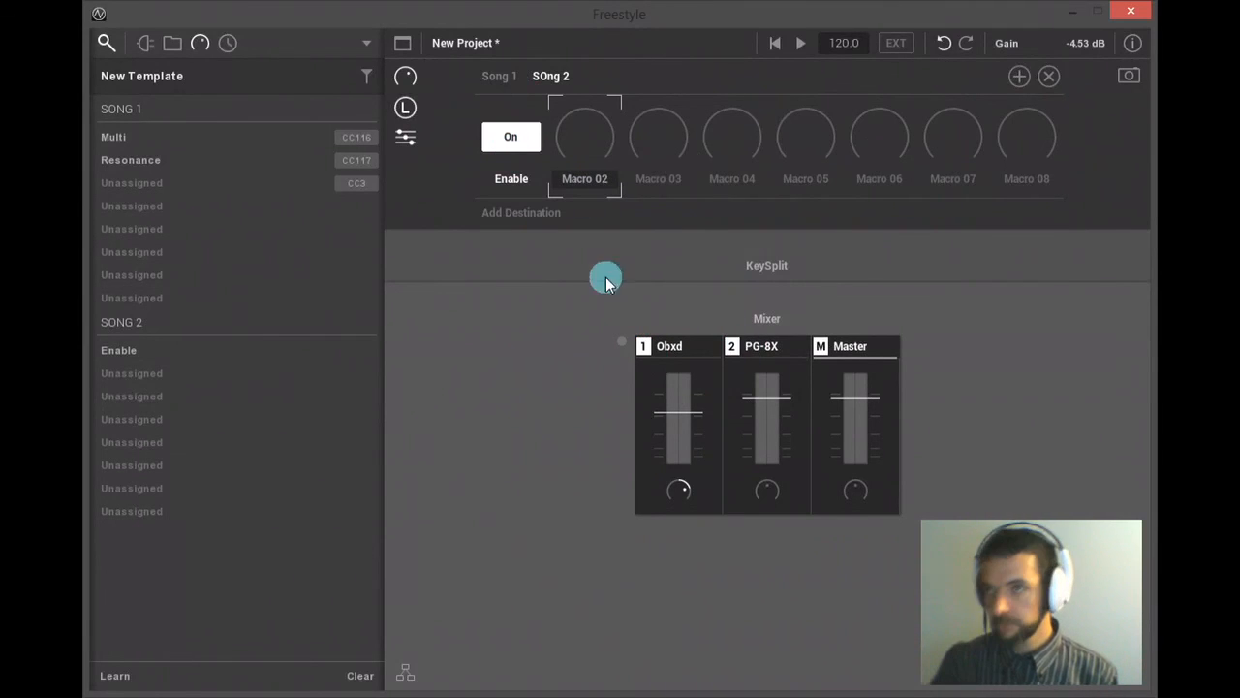
left_click(738, 351)
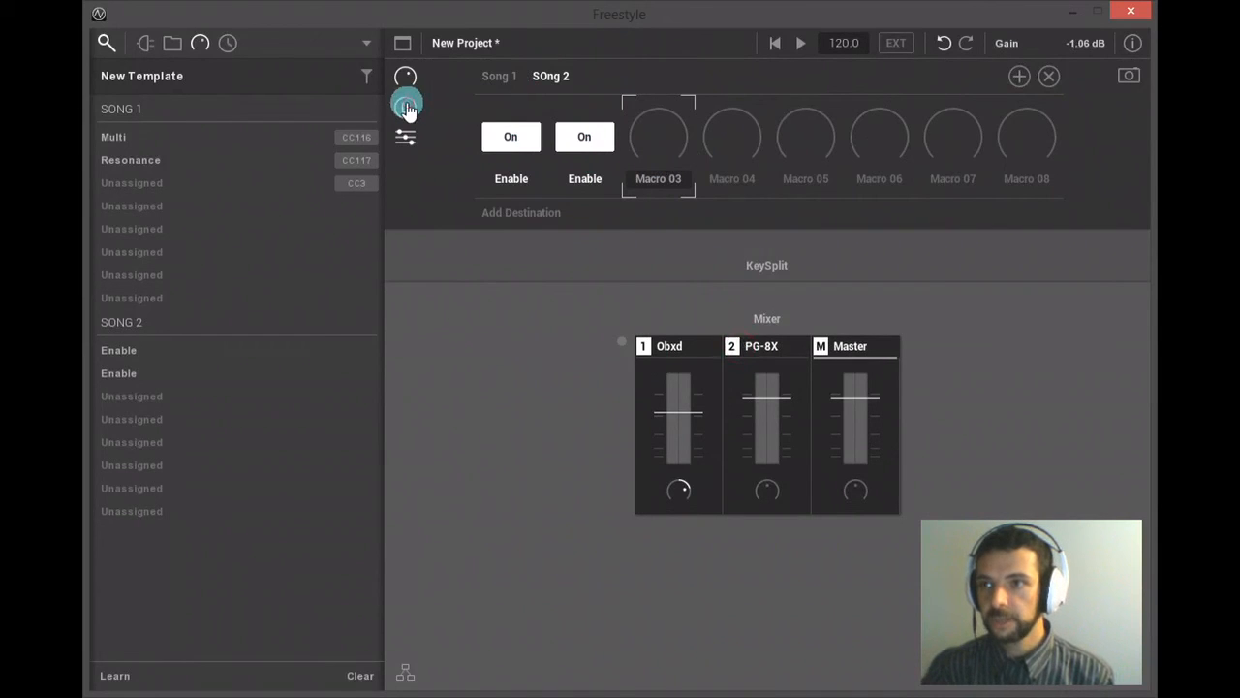
left_click(407, 138)
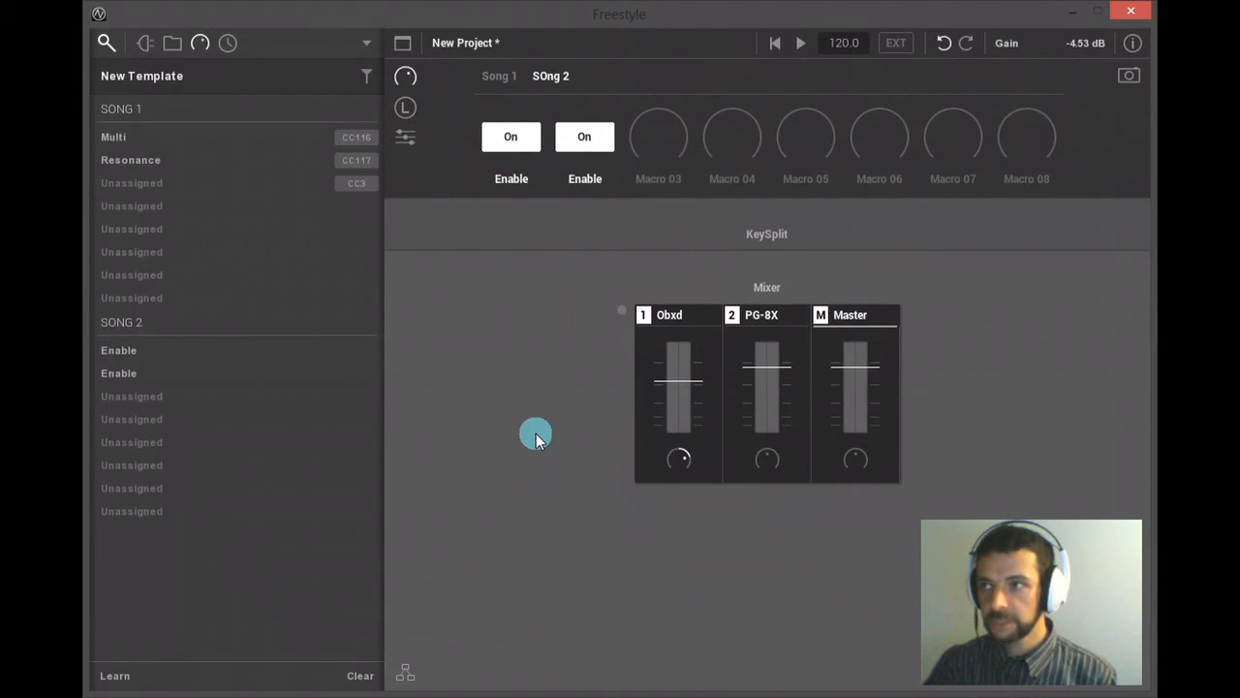
Use MIDI learn in the controller template to assign CC66 to the first Enable macro and CC67 to the second
left_click(176, 44)
left_click(199, 44)
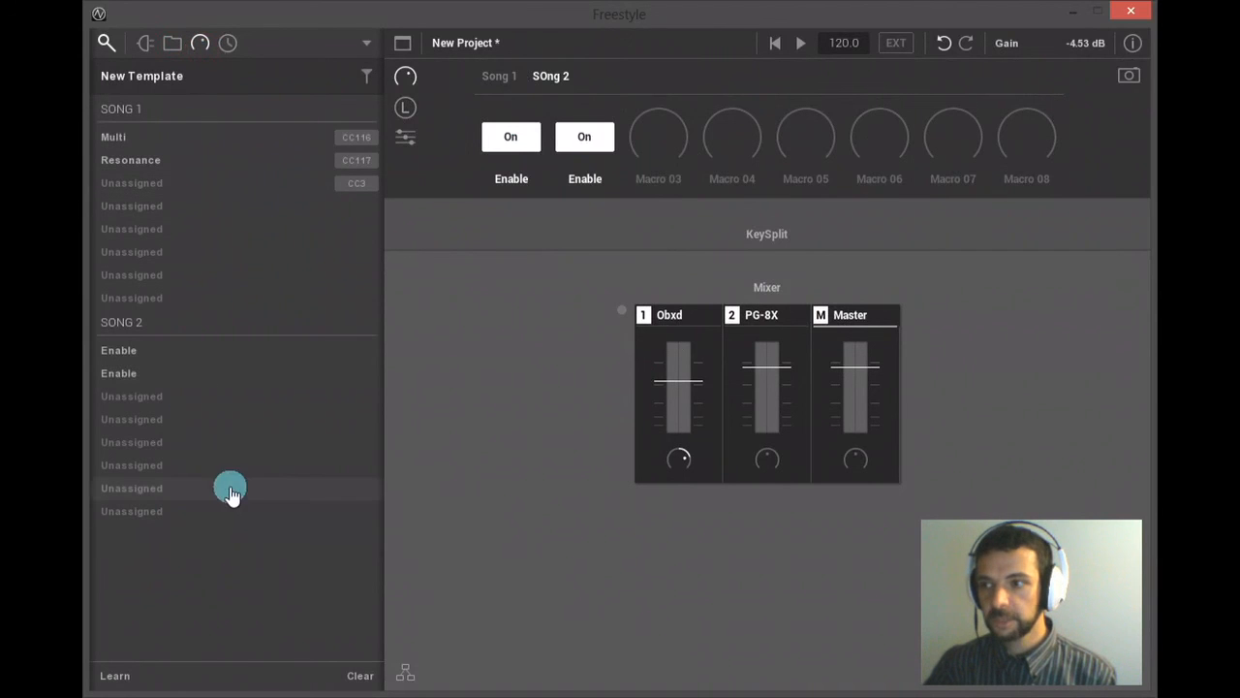
left_click(114, 675)
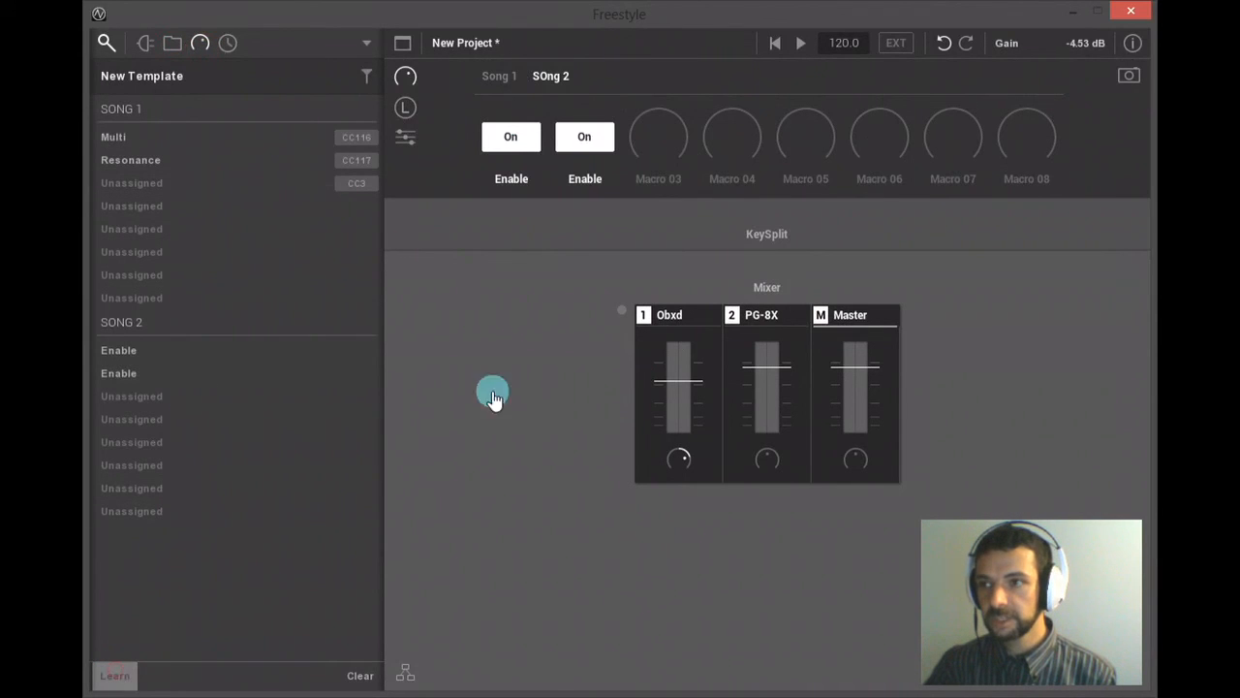
left_click(508, 140)
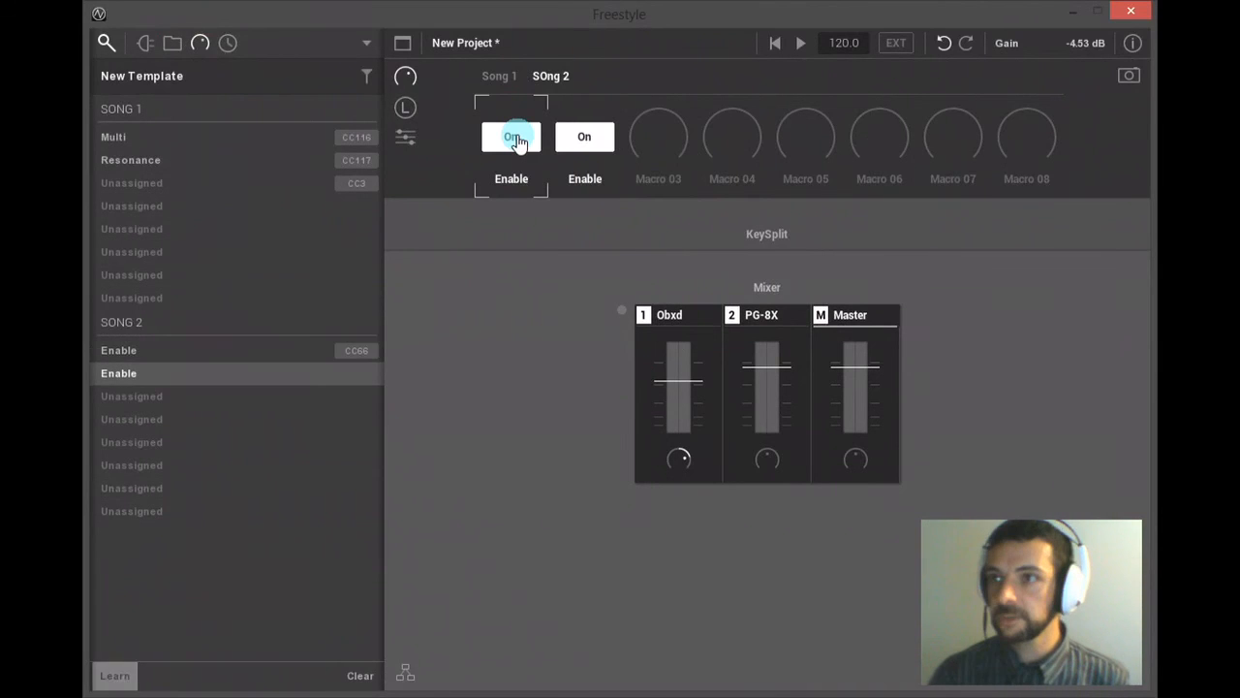
left_click(581, 147)
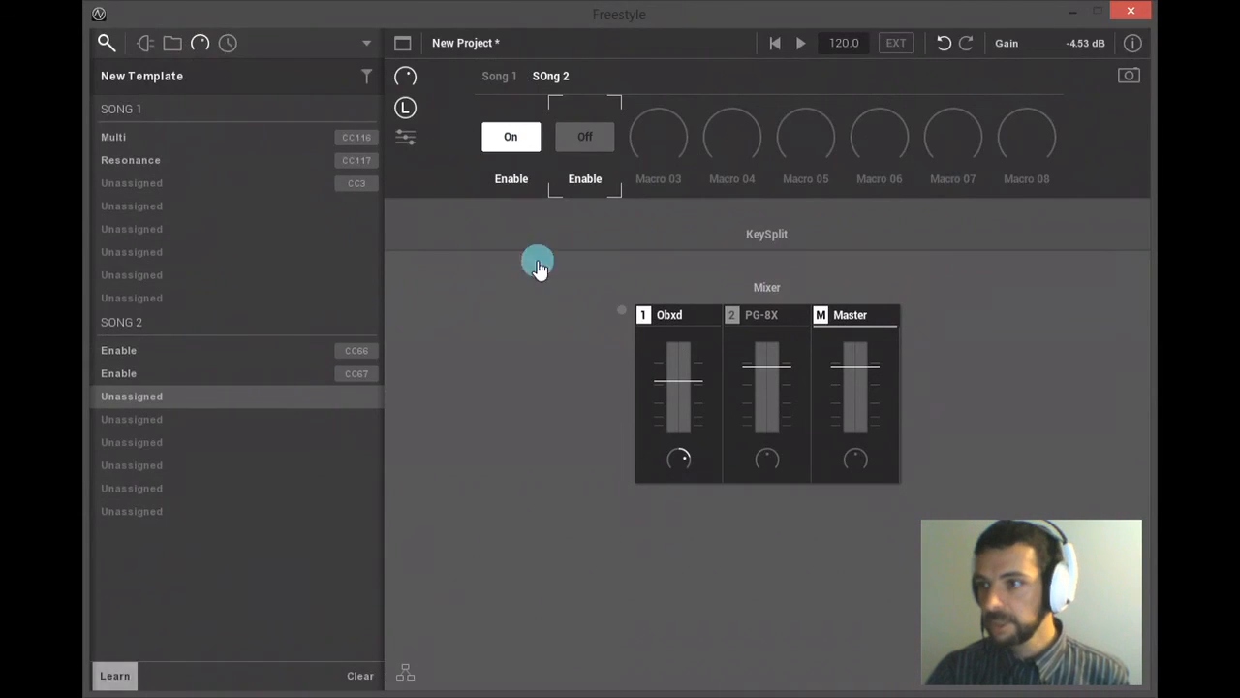
left_click(111, 682)
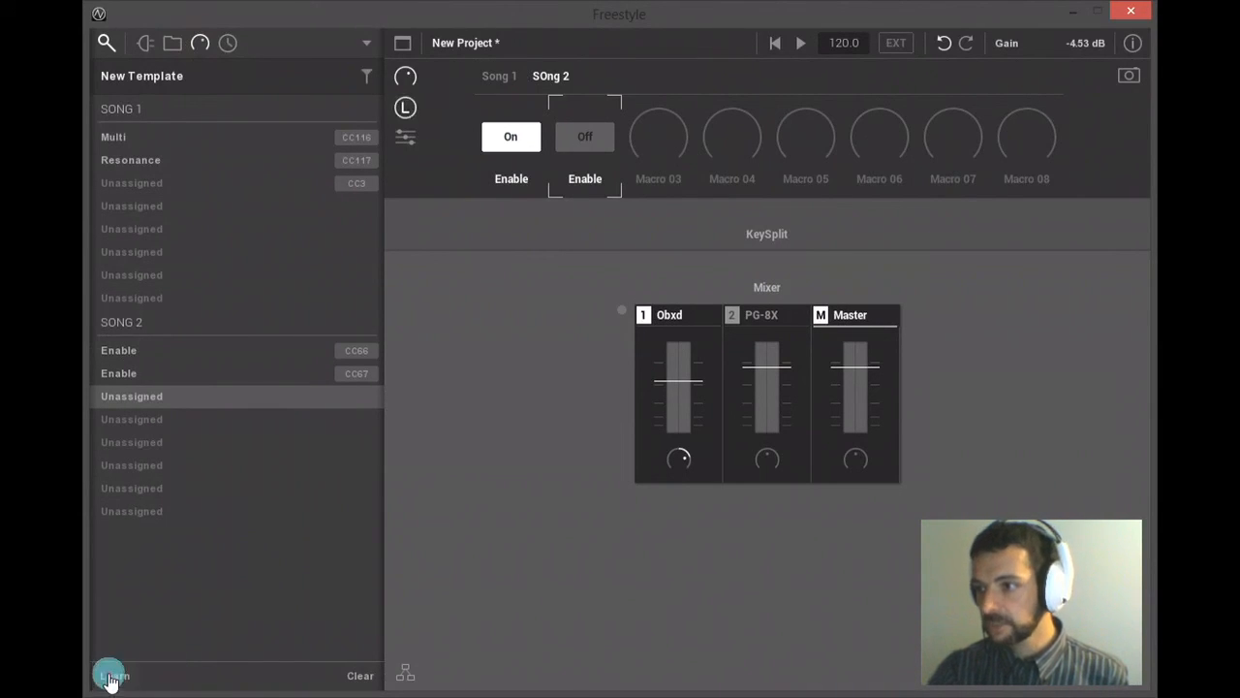
Turn off macro learn and hide the macro controls above the mixer
left_click(398, 103)
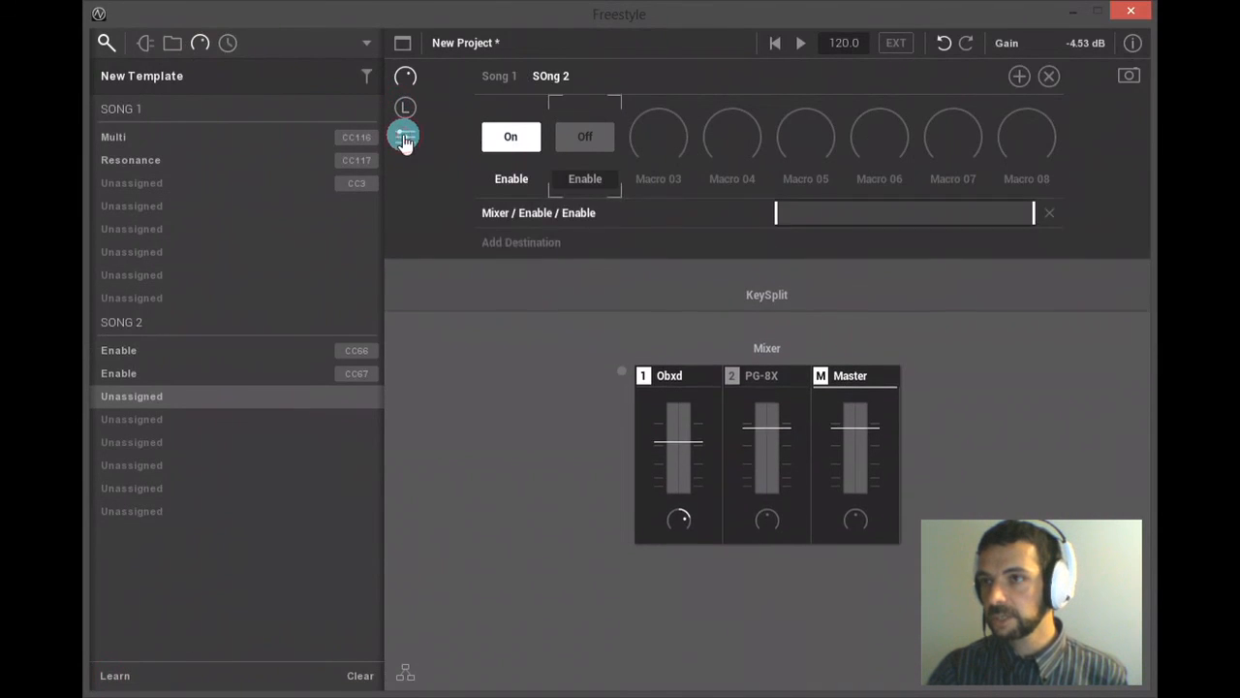
left_click(405, 81)
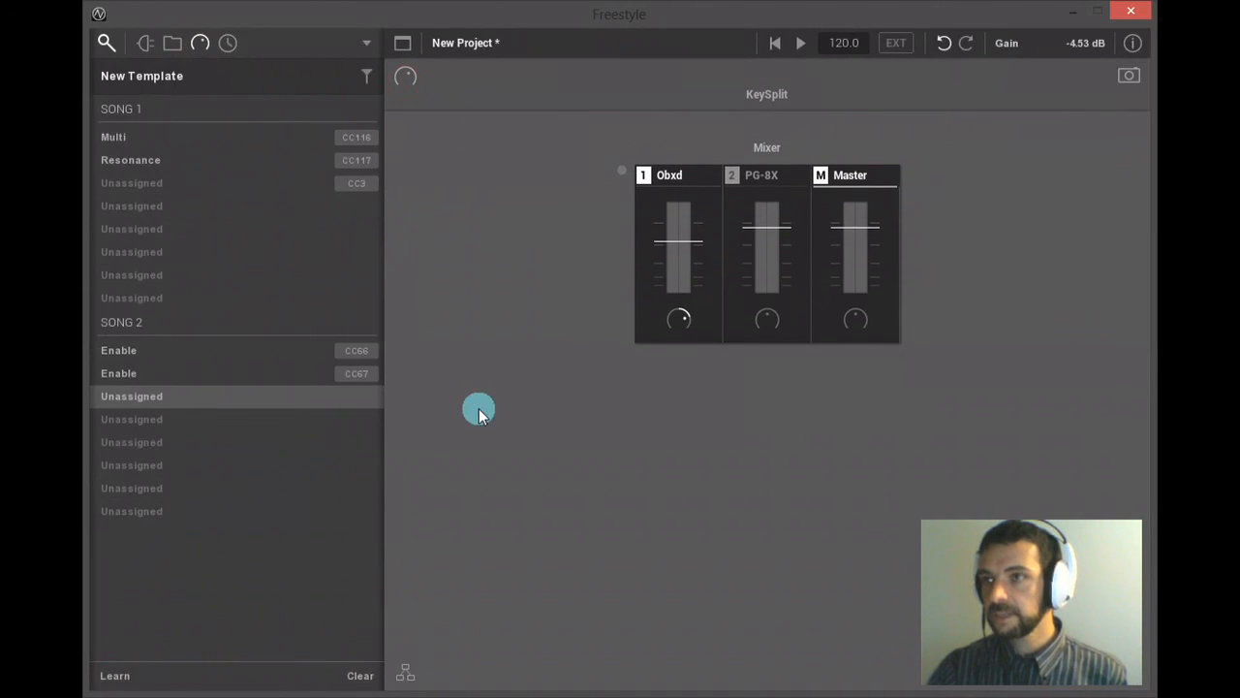
left_click(607, 475)
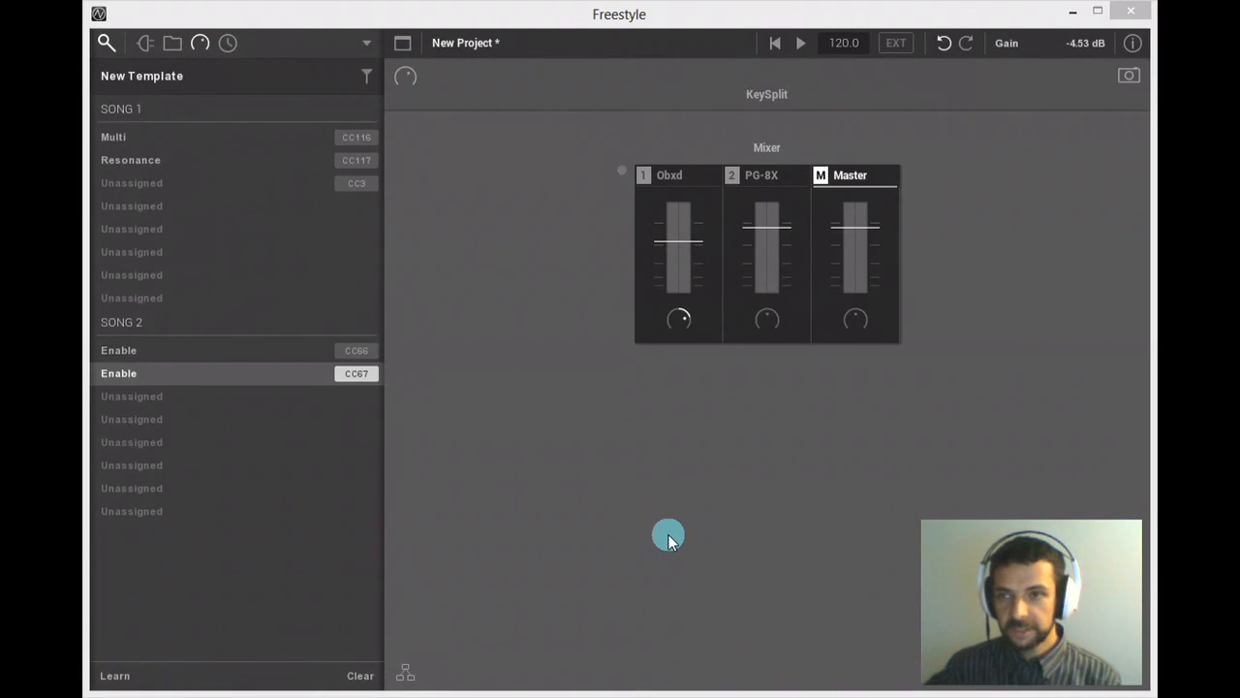